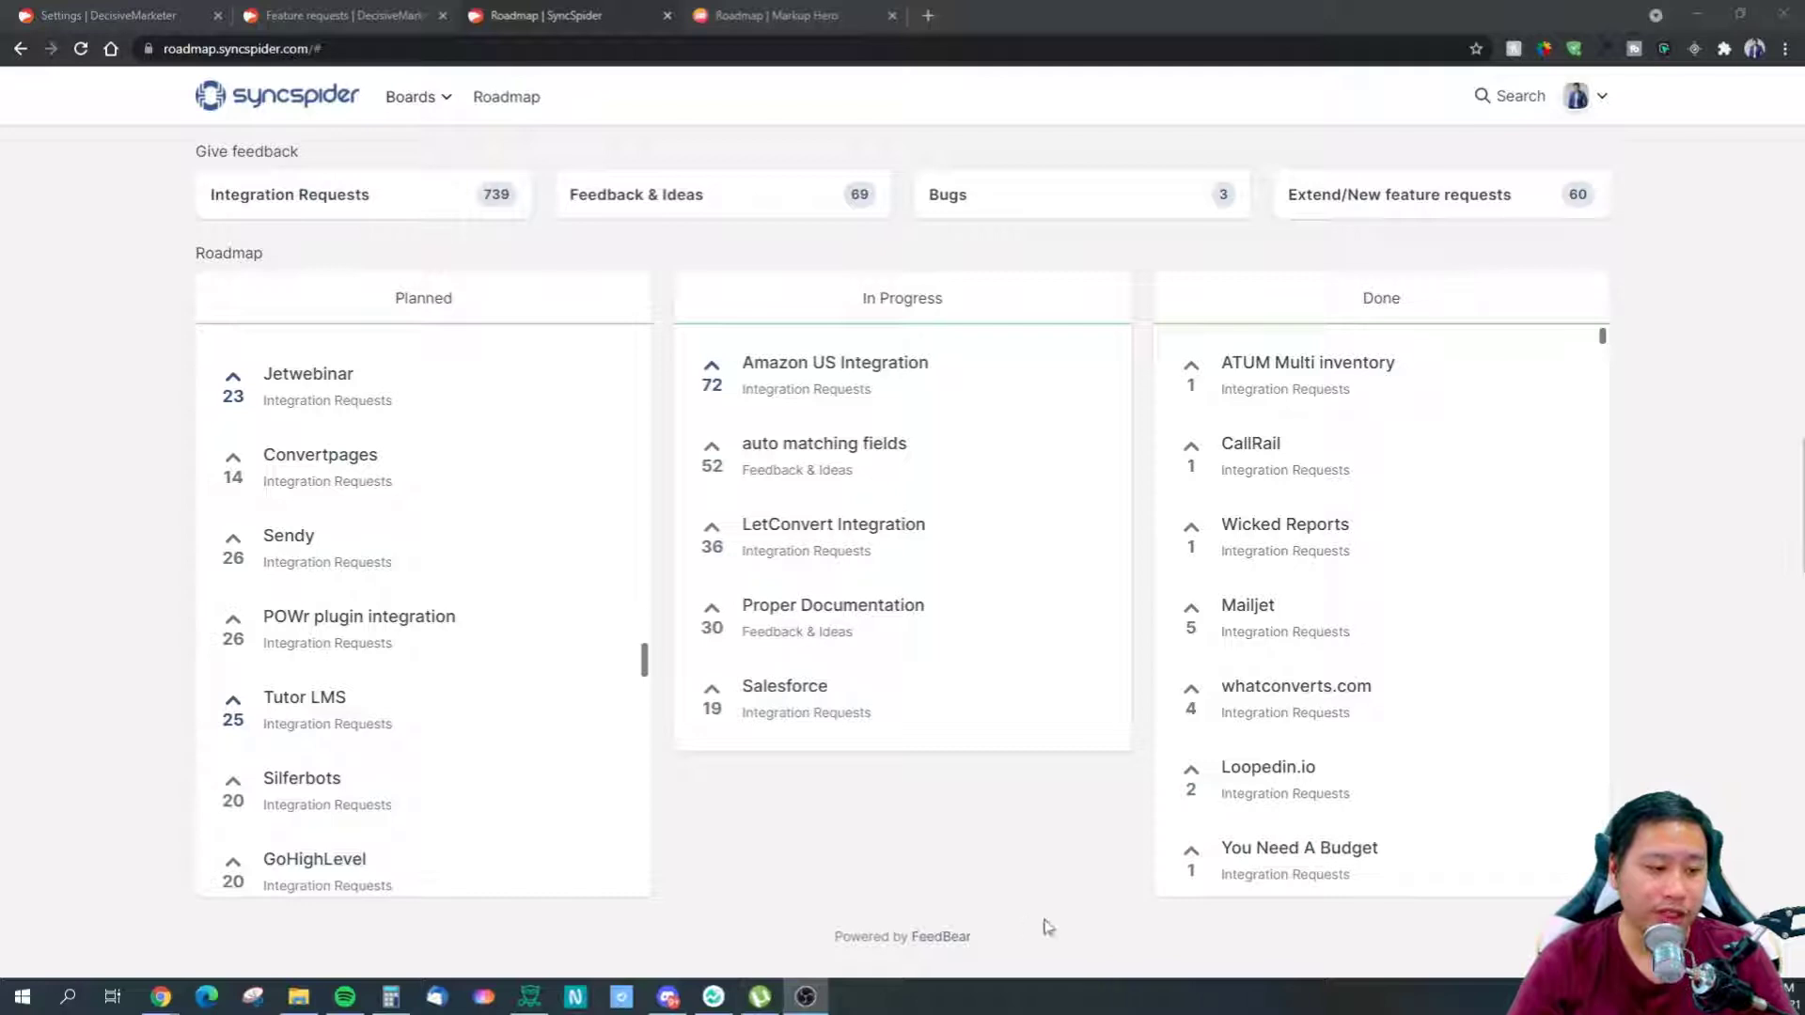
Switch to the Markup Hero roadmap and highlight its Powered by FeedBear footer text
{"action": "left_click_drag", "start_coordinate": [1059, 928], "coordinate": [811, 946]}
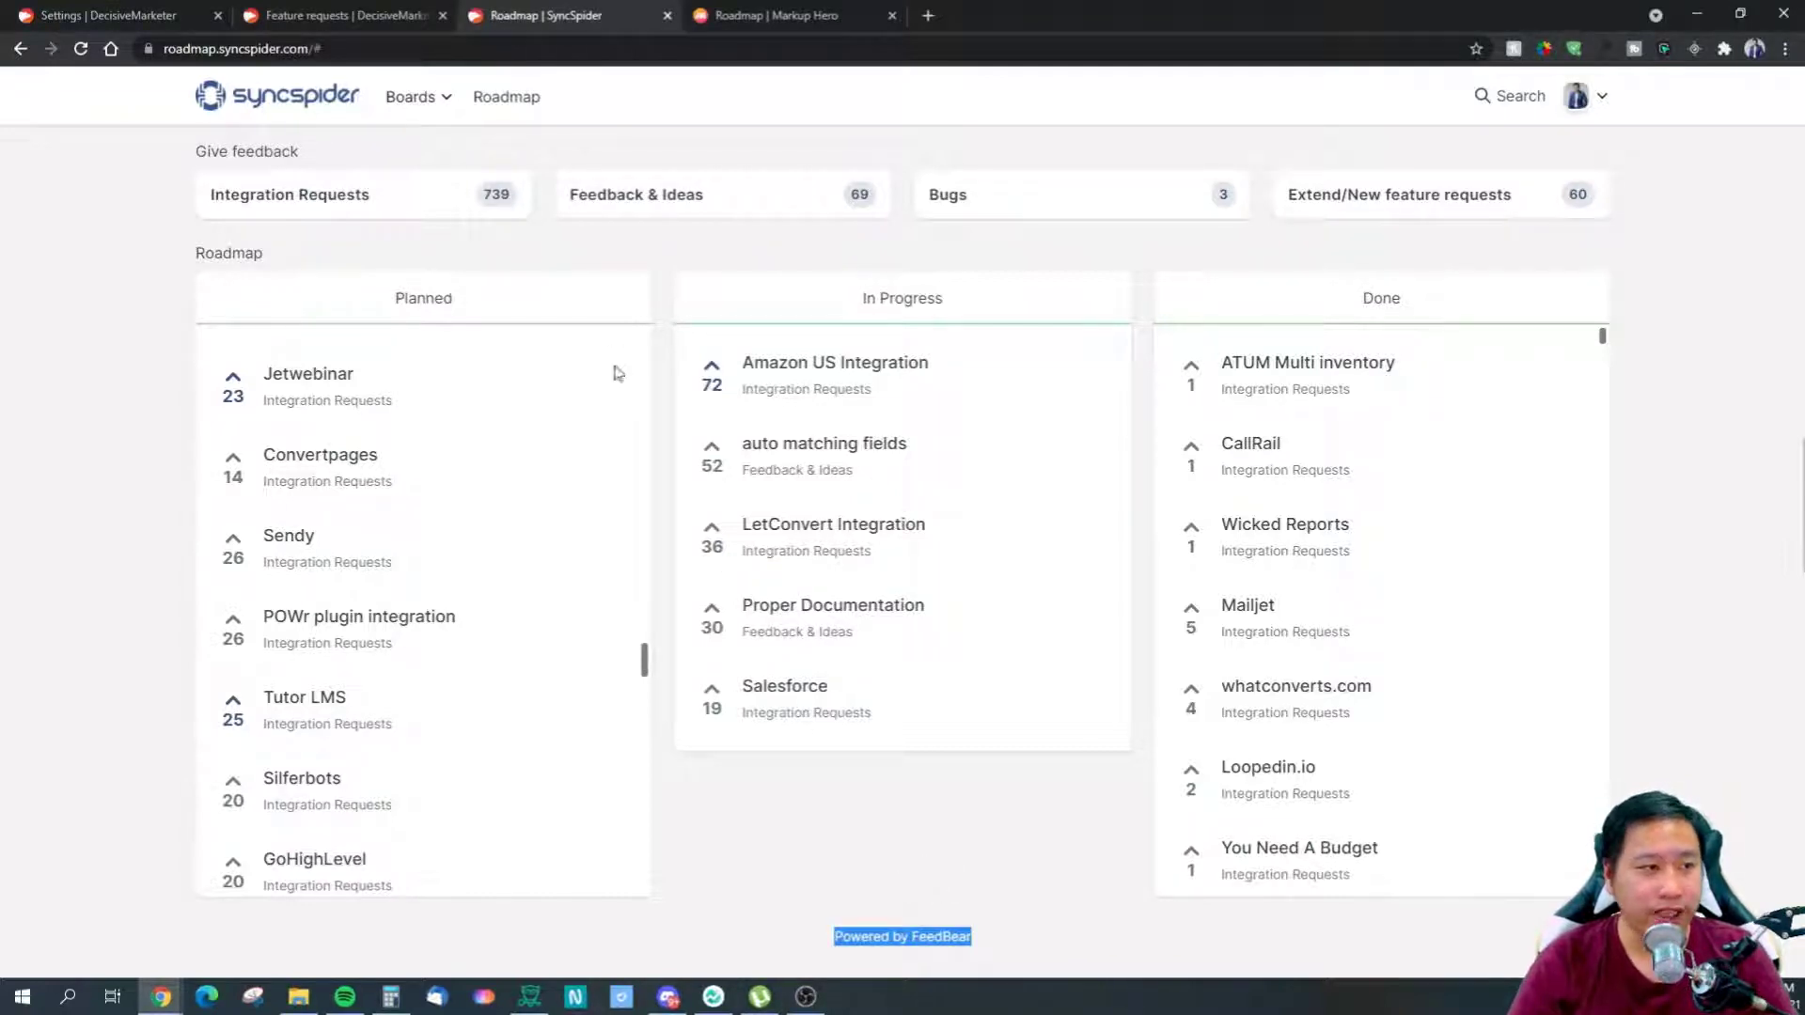
{"action": "left_click", "coordinate": [742, 15]}
{"action": "left_click_drag", "start_coordinate": [1055, 954], "coordinate": [777, 971]}
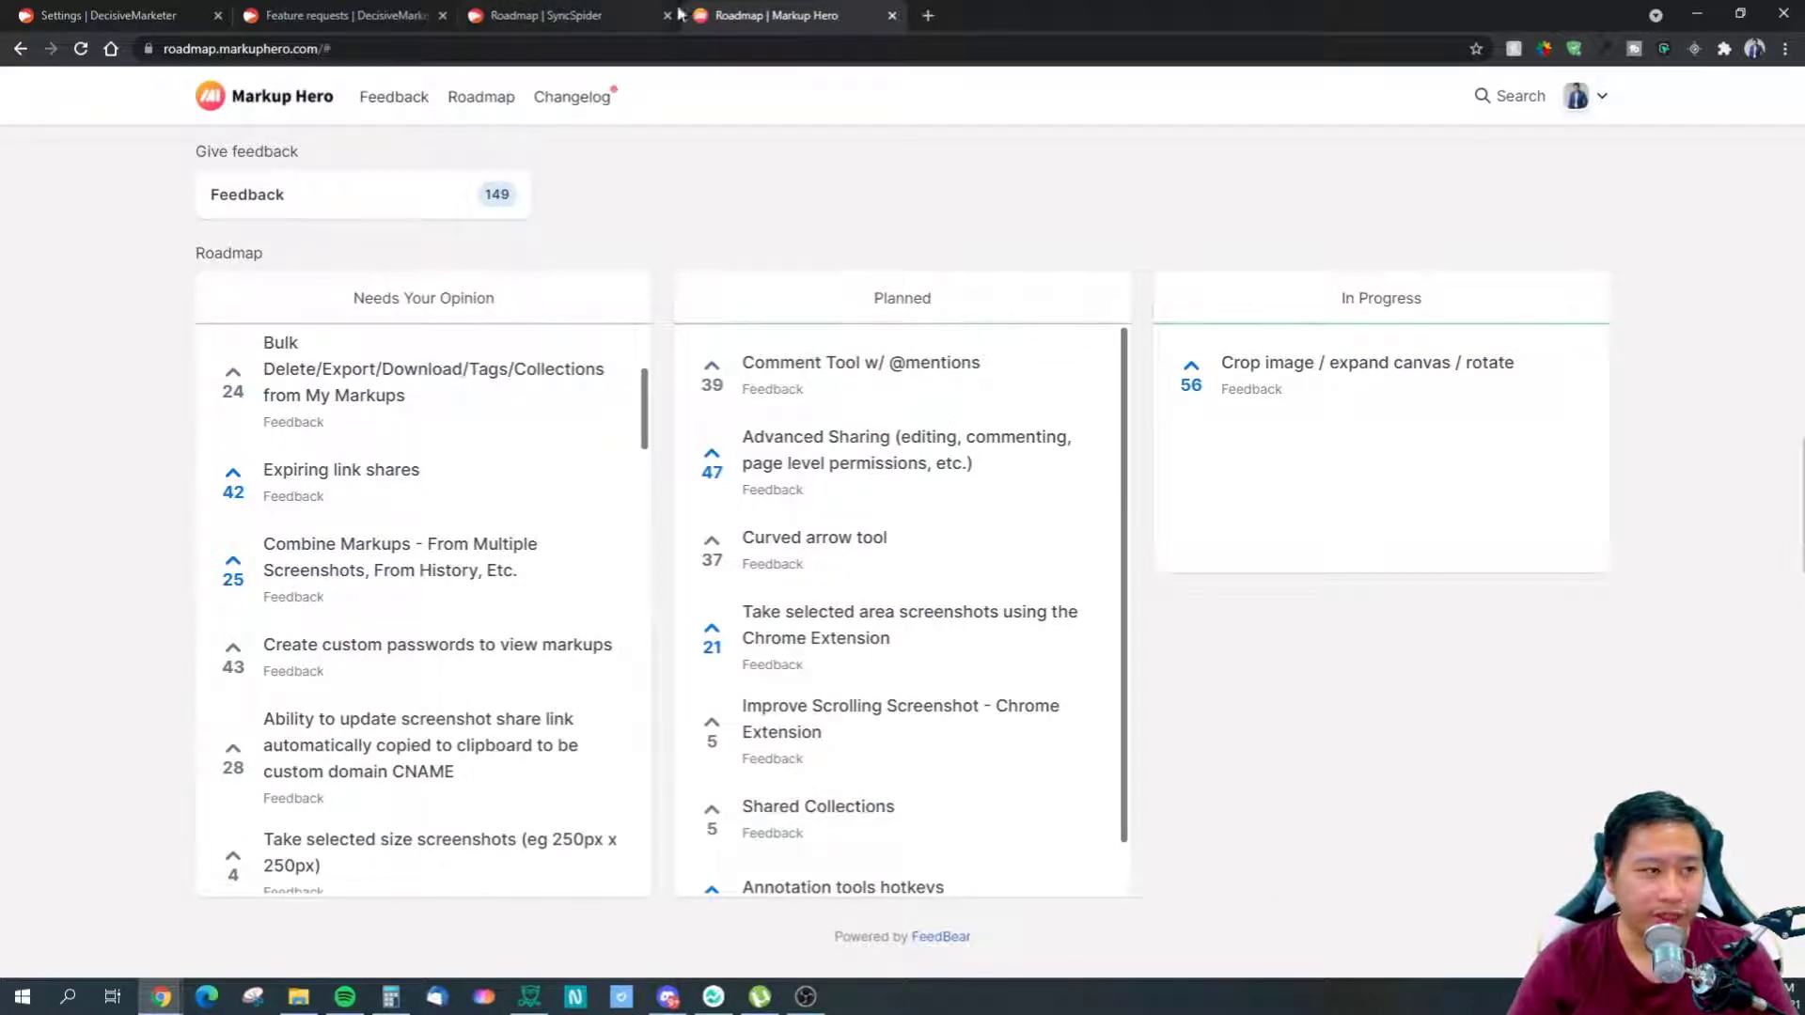
Return to the SyncSpider roadmap and open the avatar menu (New project, My Account, Log out)
{"action": "left_click", "coordinate": [562, 13]}
{"action": "left_click", "coordinate": [1576, 97]}
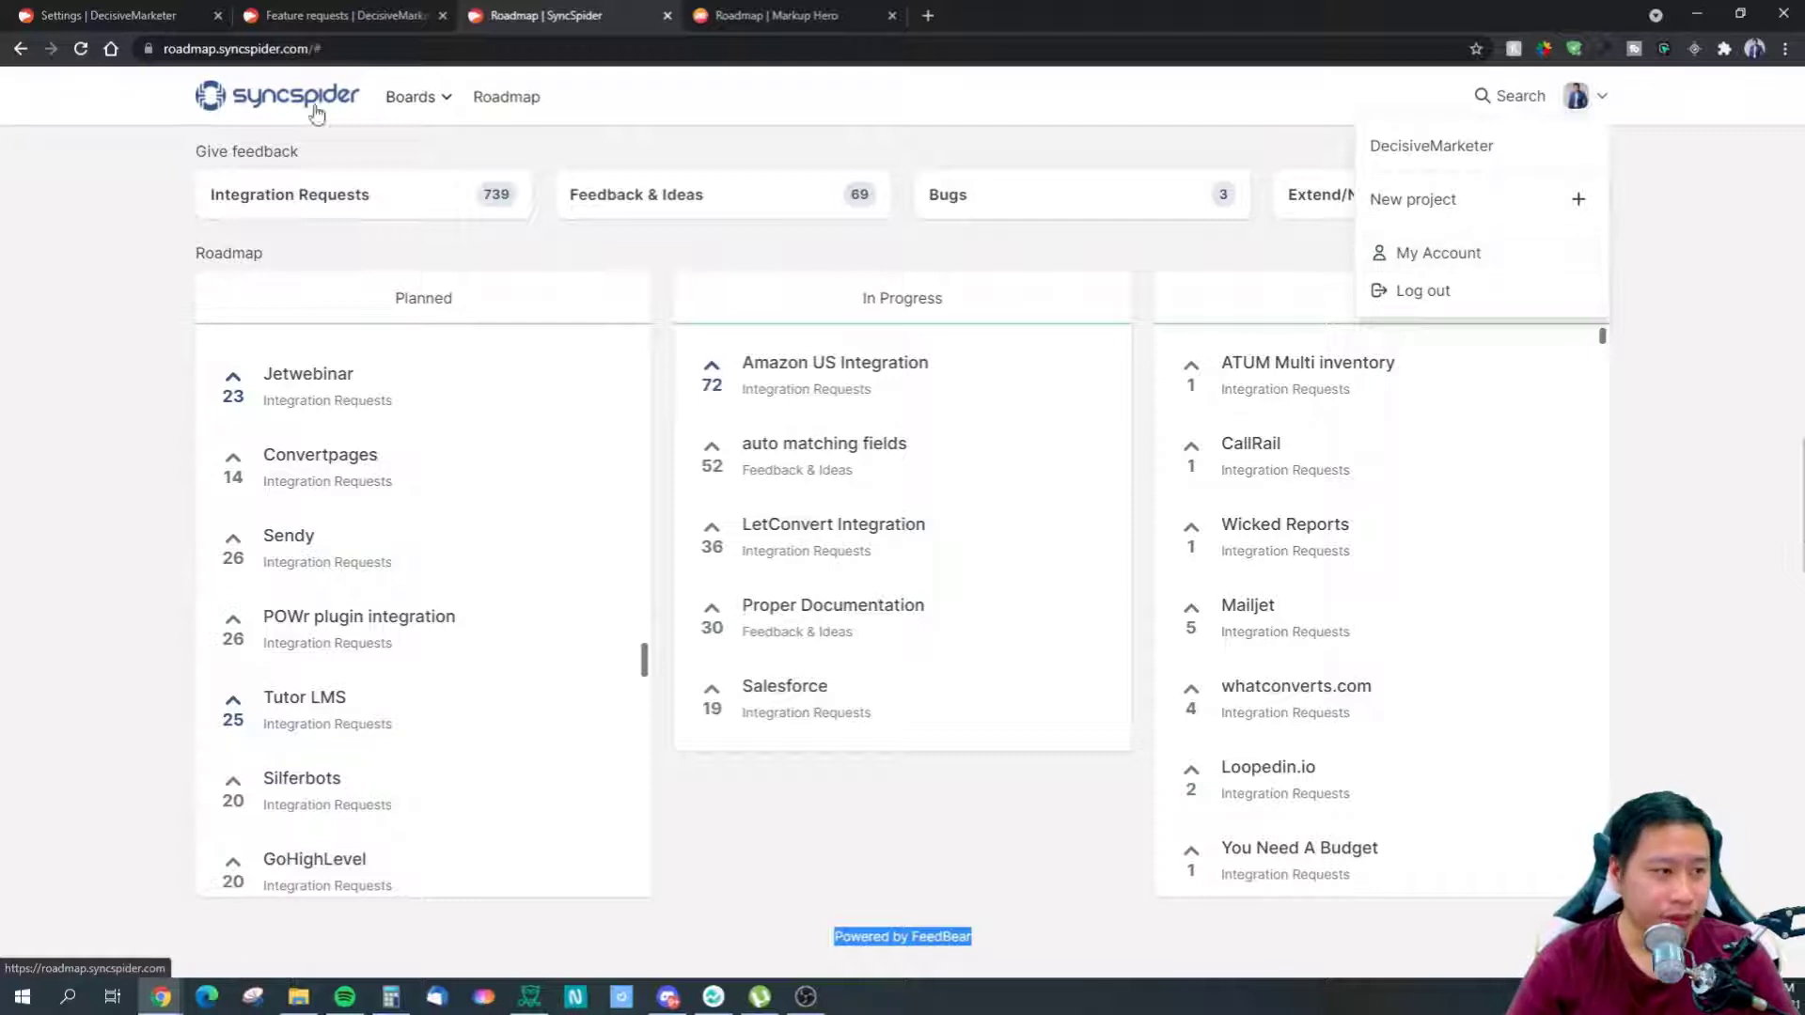
Close the account menu, browse the SyncSpider boards list, and expand the post search box
{"action": "left_click", "coordinate": [953, 814]}
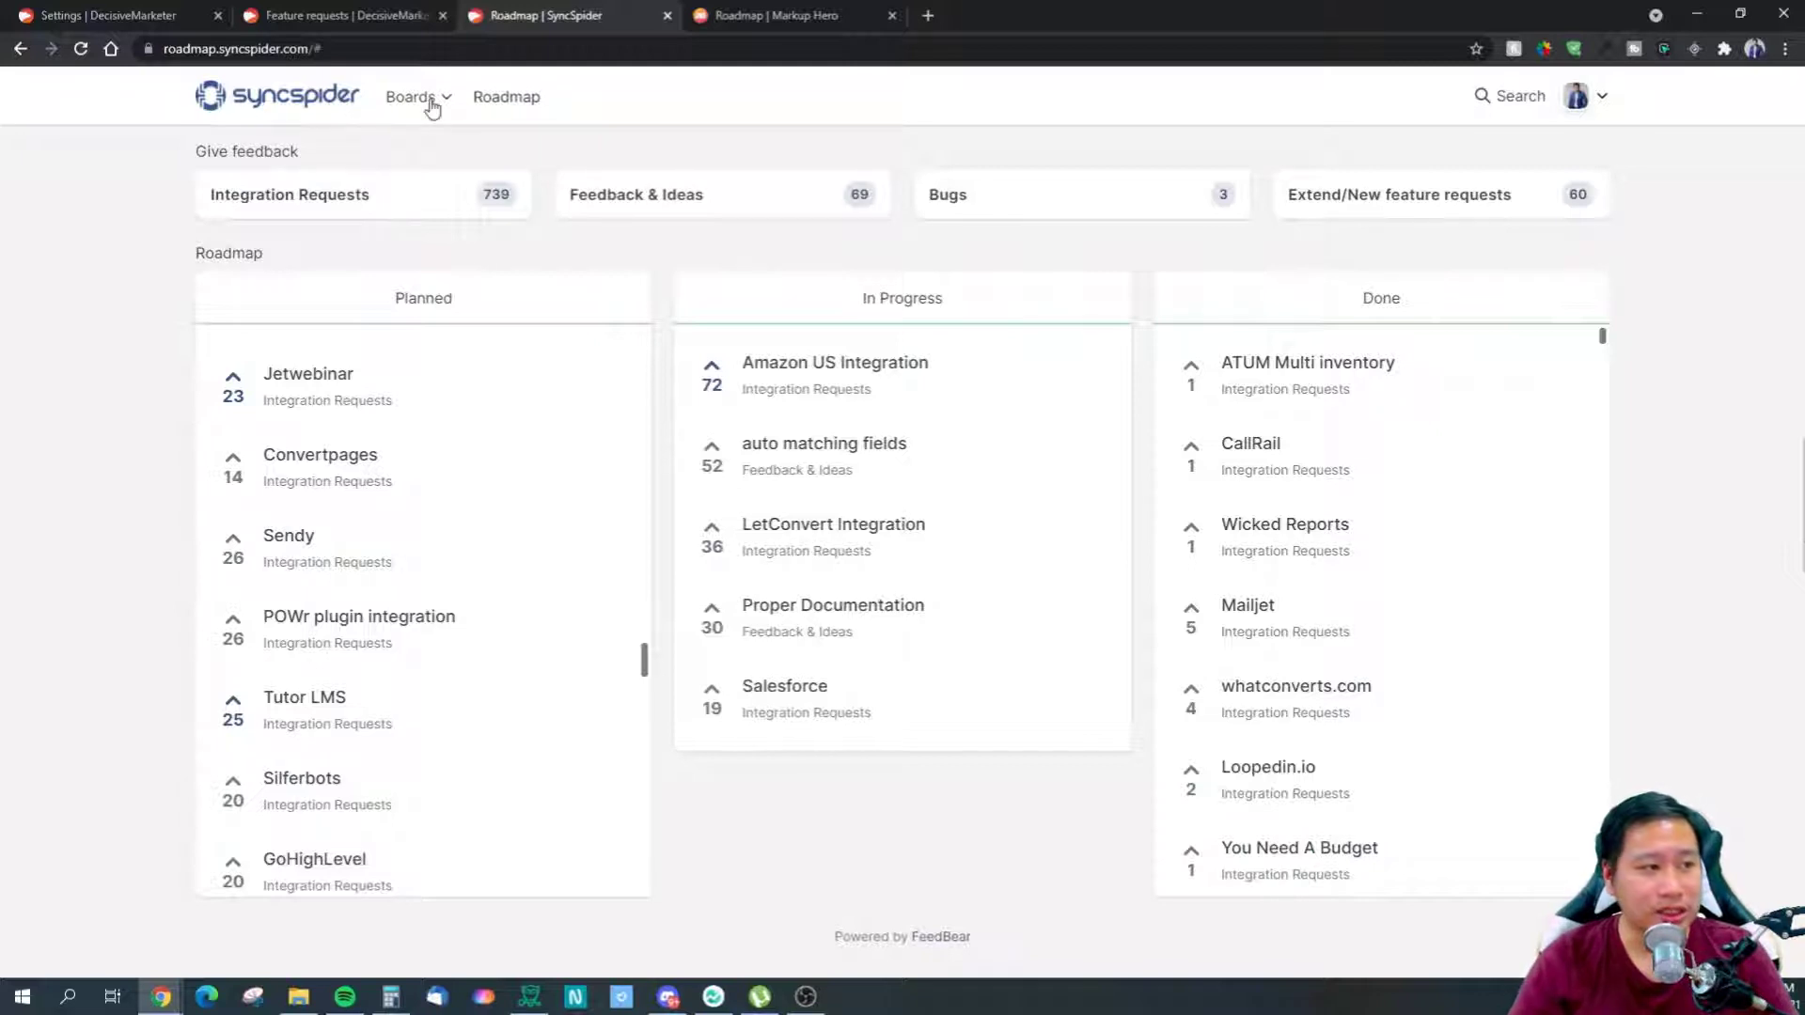
{"action": "left_click", "coordinate": [432, 109]}
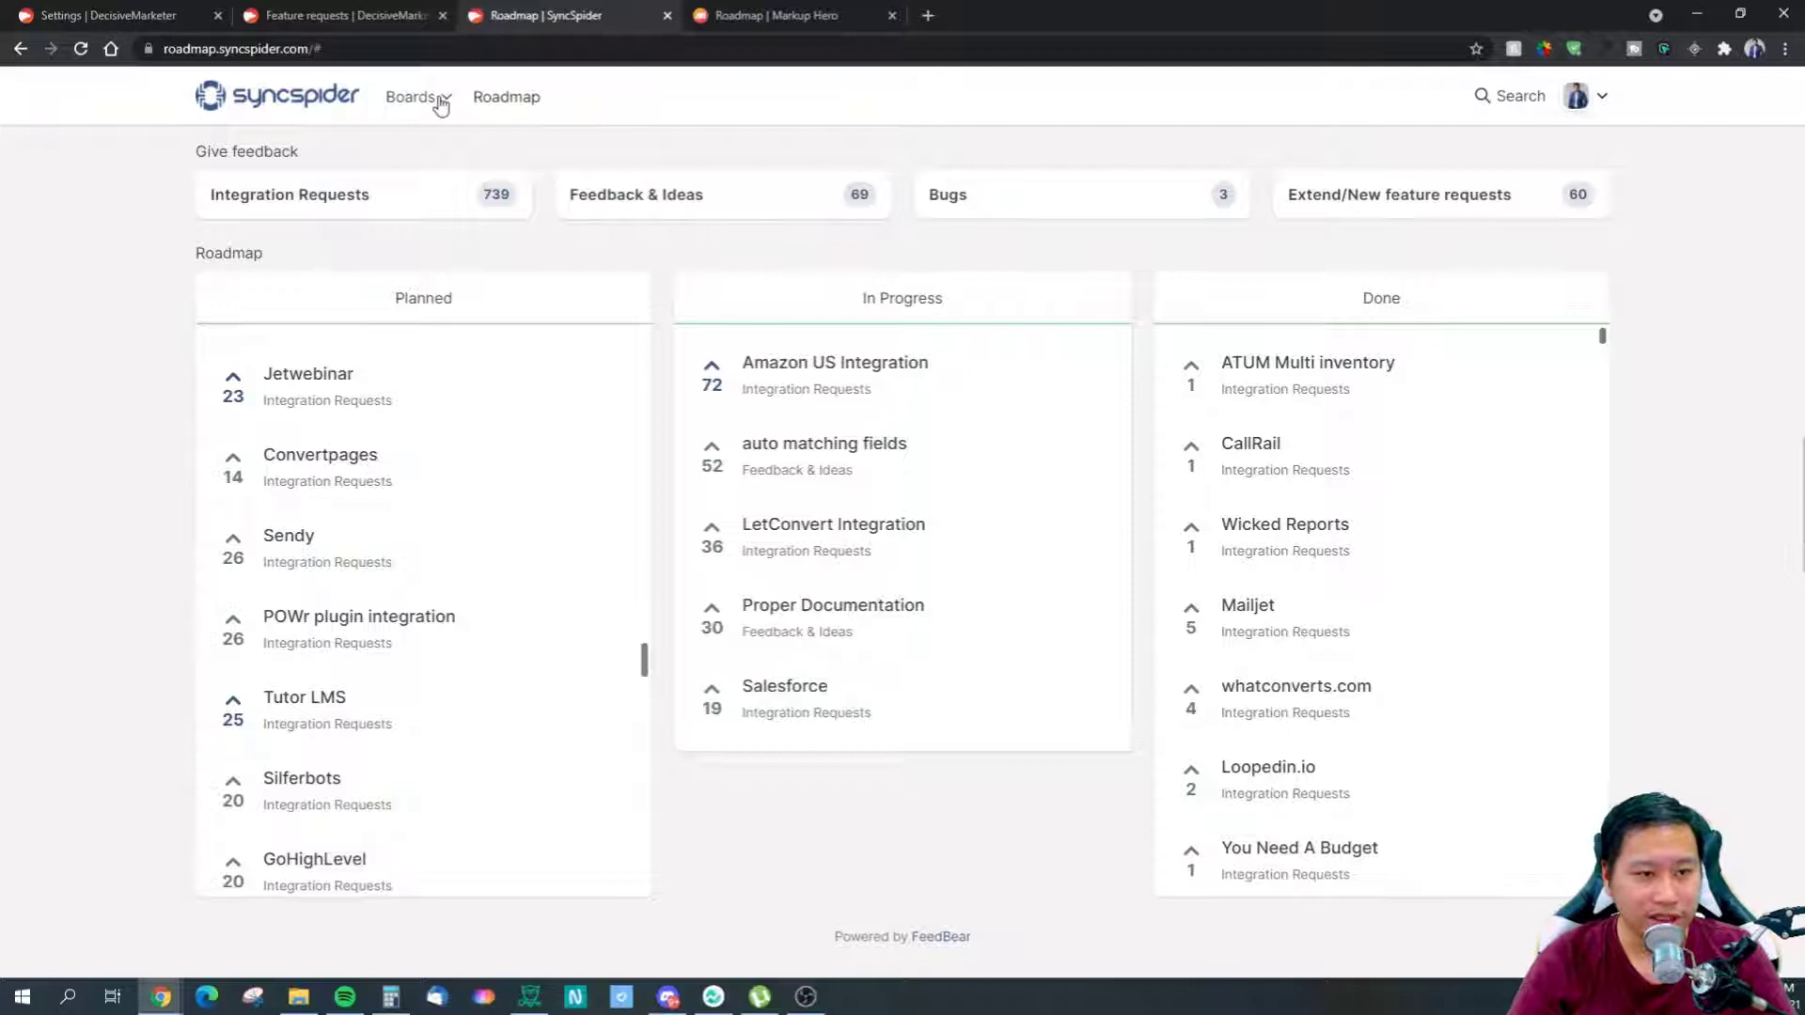
{"action": "left_click", "coordinate": [1506, 98]}
{"action": "left_click", "coordinate": [432, 107]}
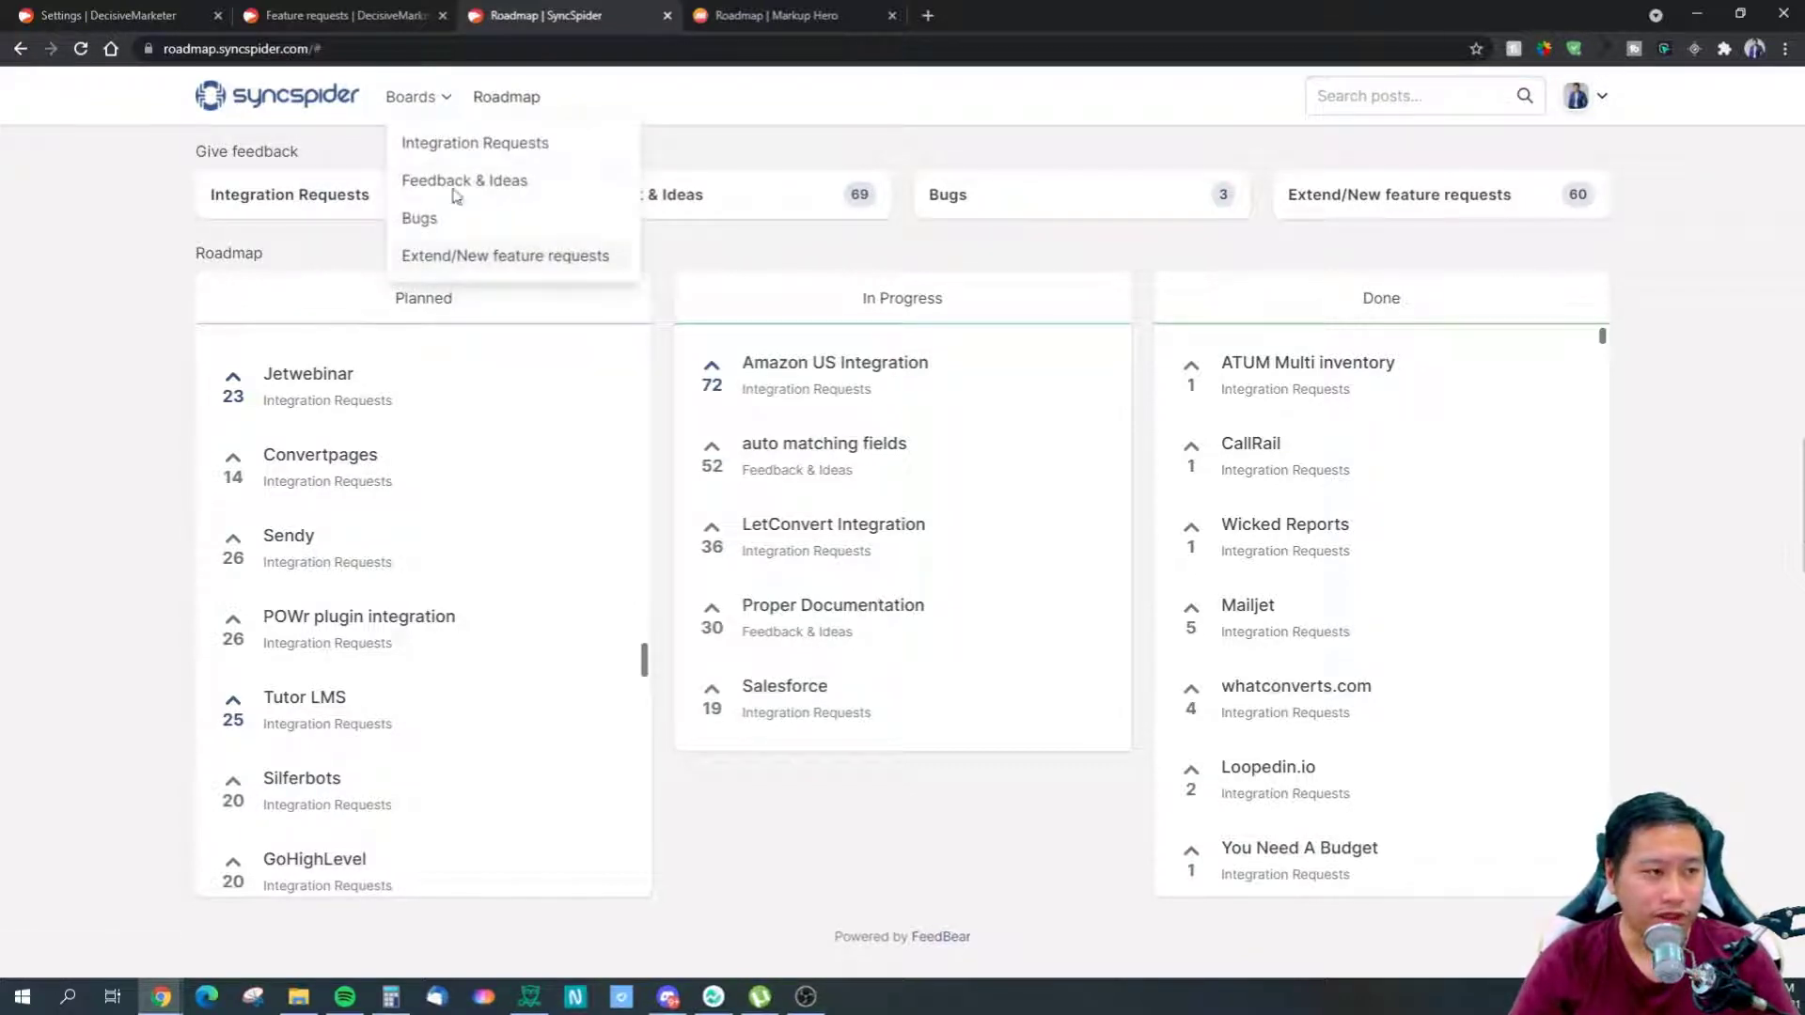
{"action": "left_click", "coordinate": [926, 256]}
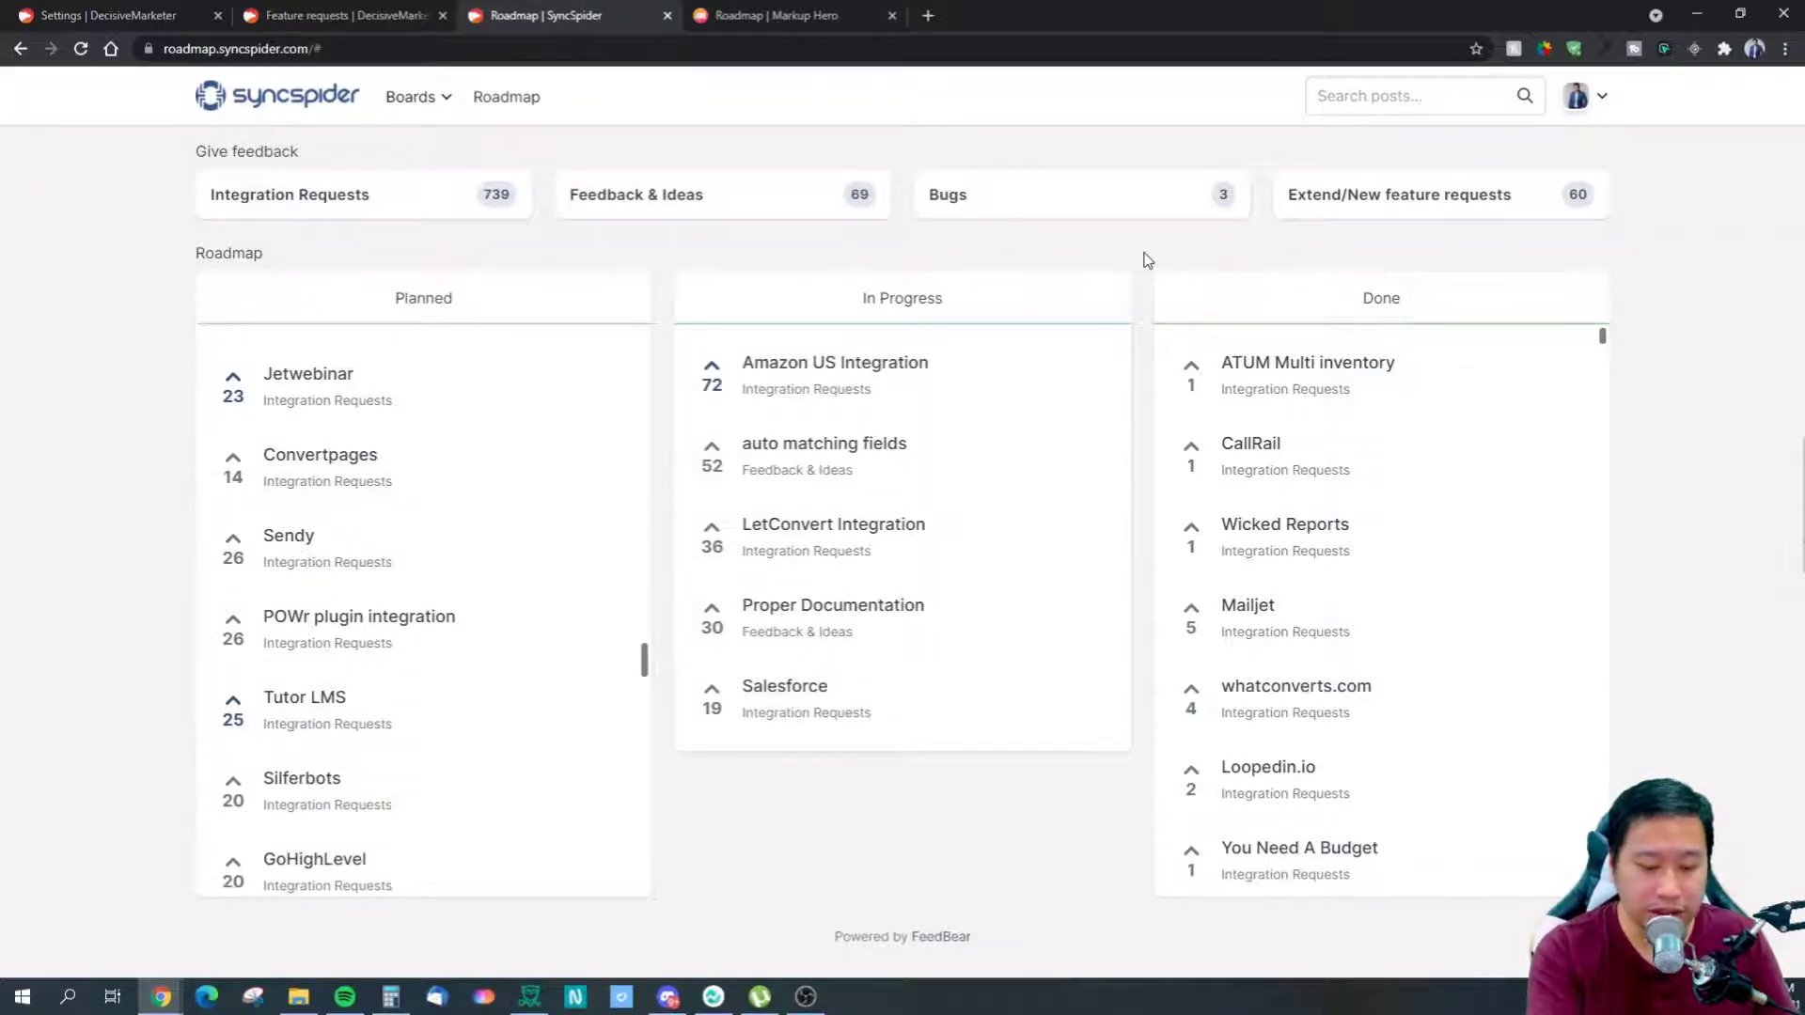
Open Hoverify's Responsive preview of the SyncSpider roadmap and its account menu
{"action": "left_click", "coordinate": [1663, 48]}
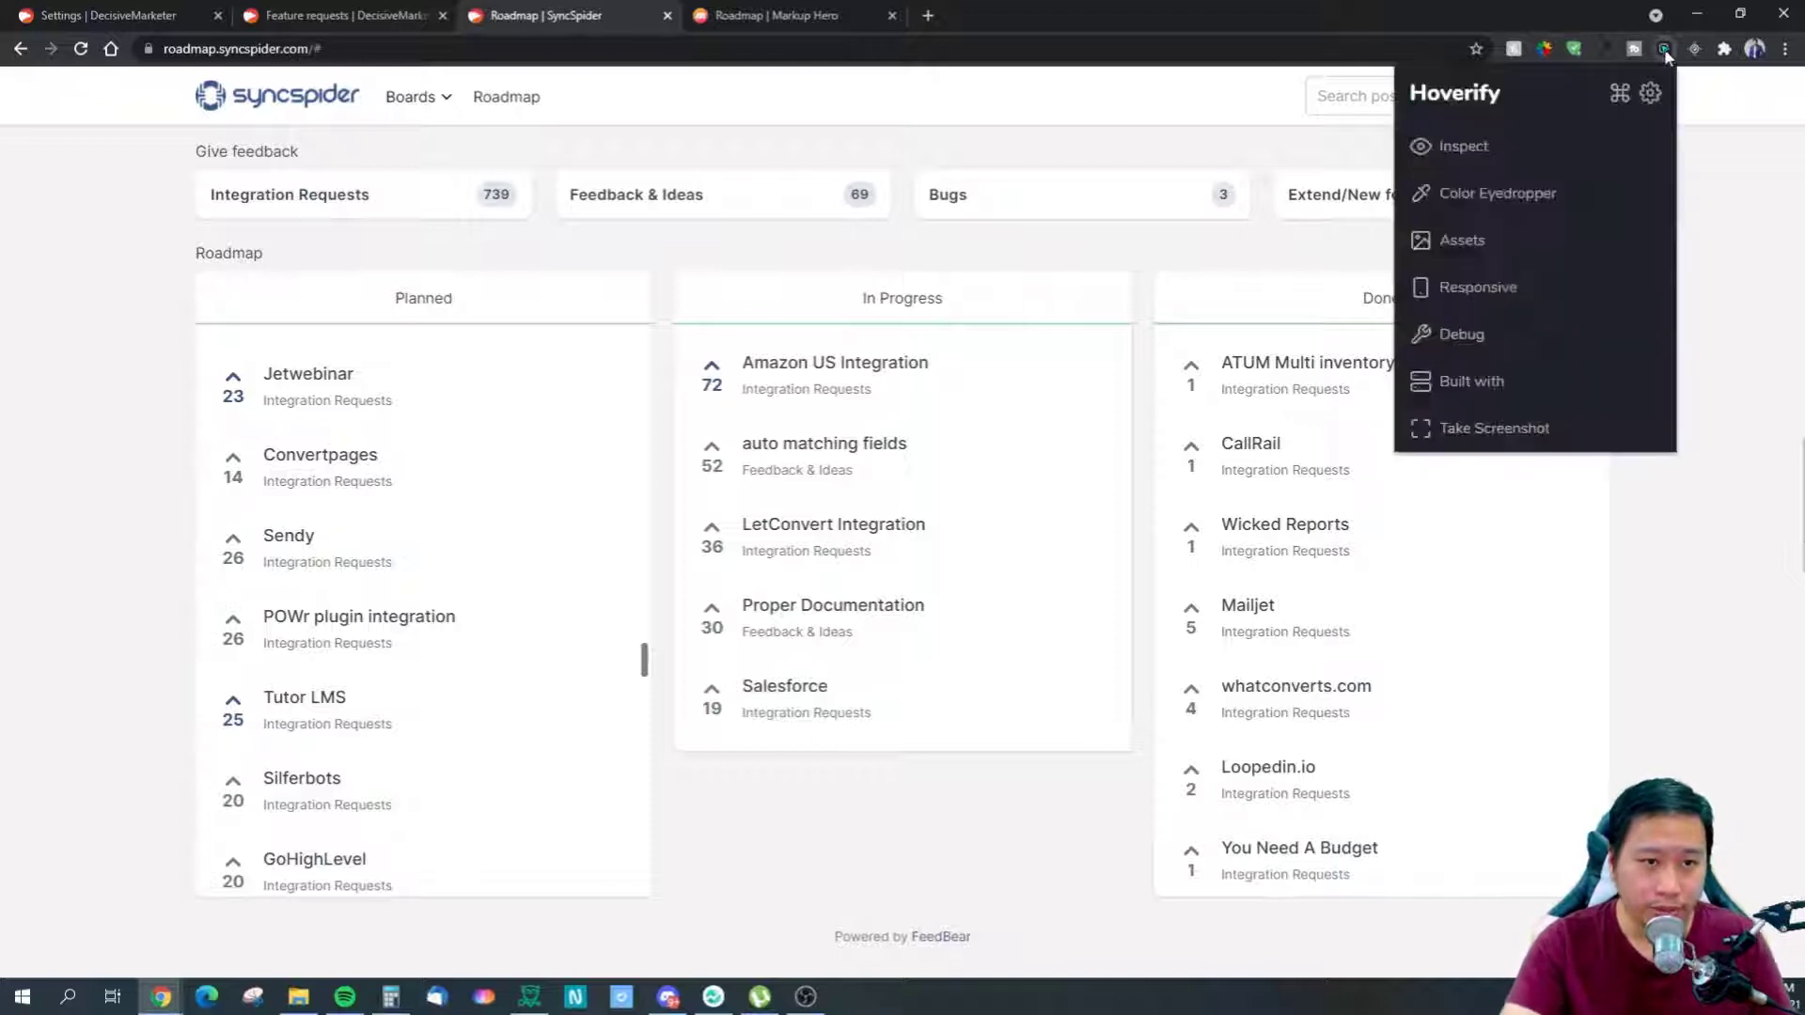
{"action": "left_click", "coordinate": [1453, 290]}
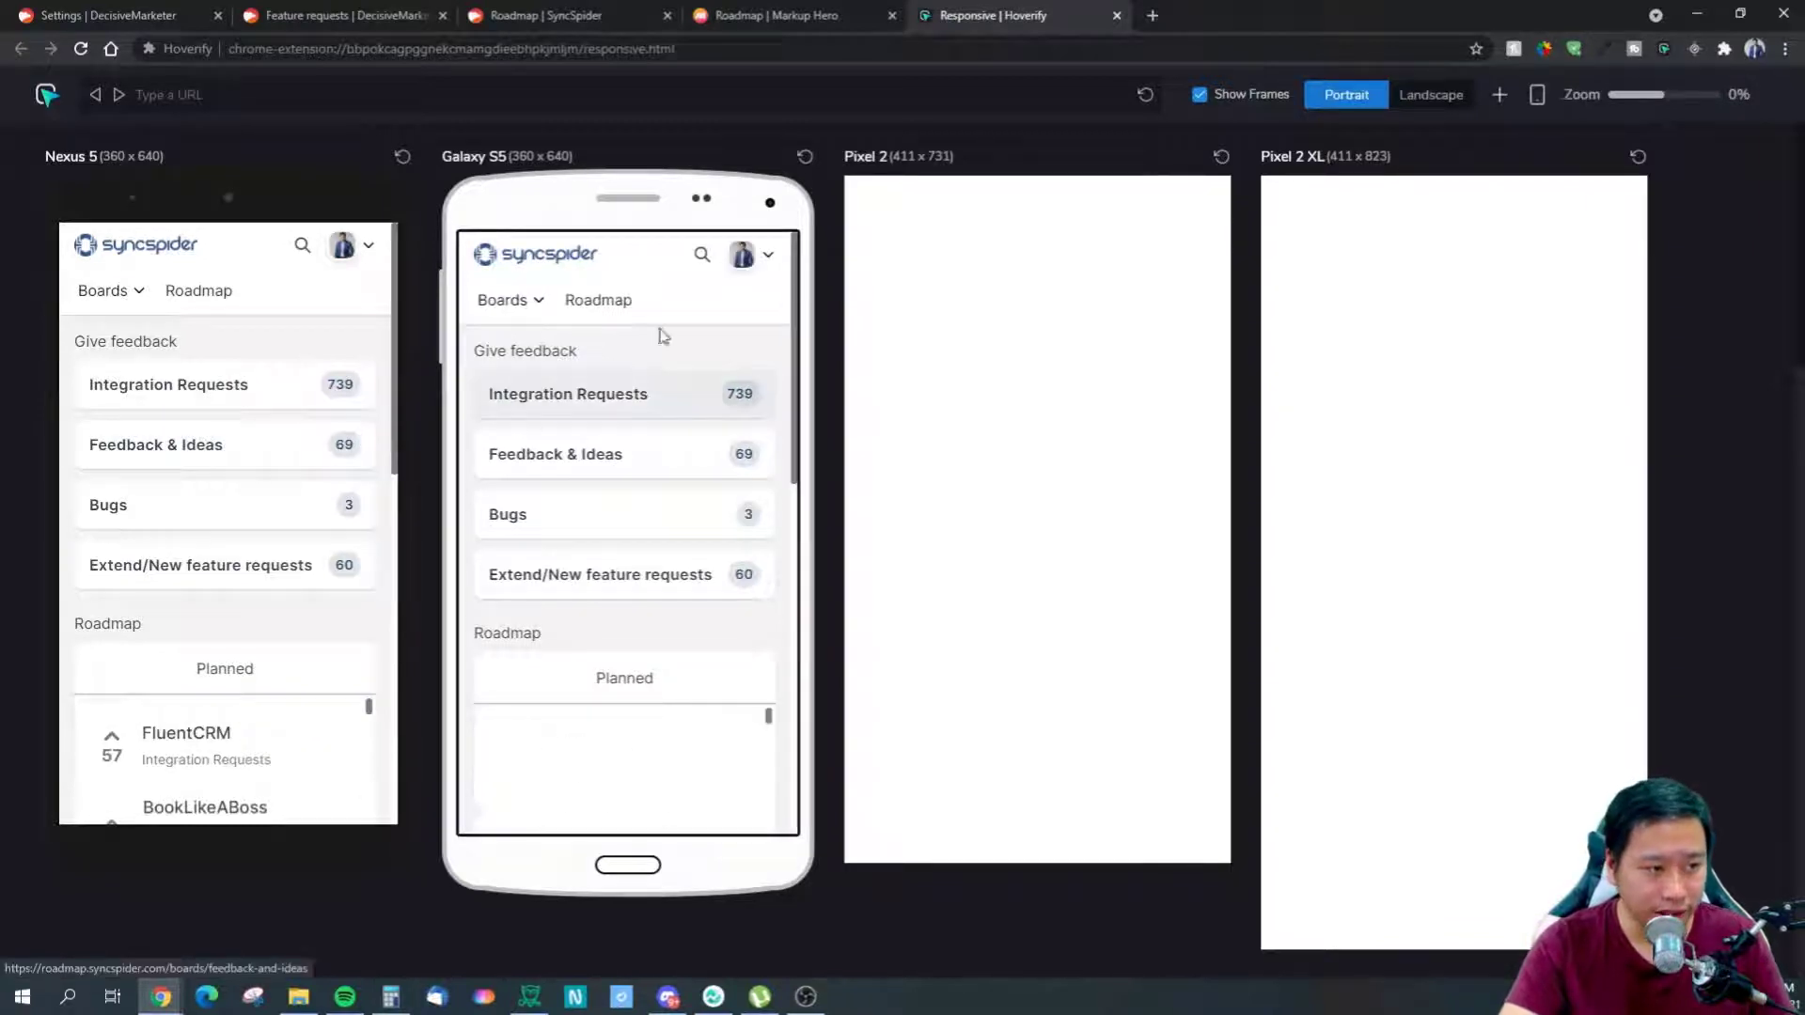
{"action": "left_click", "coordinate": [766, 263]}
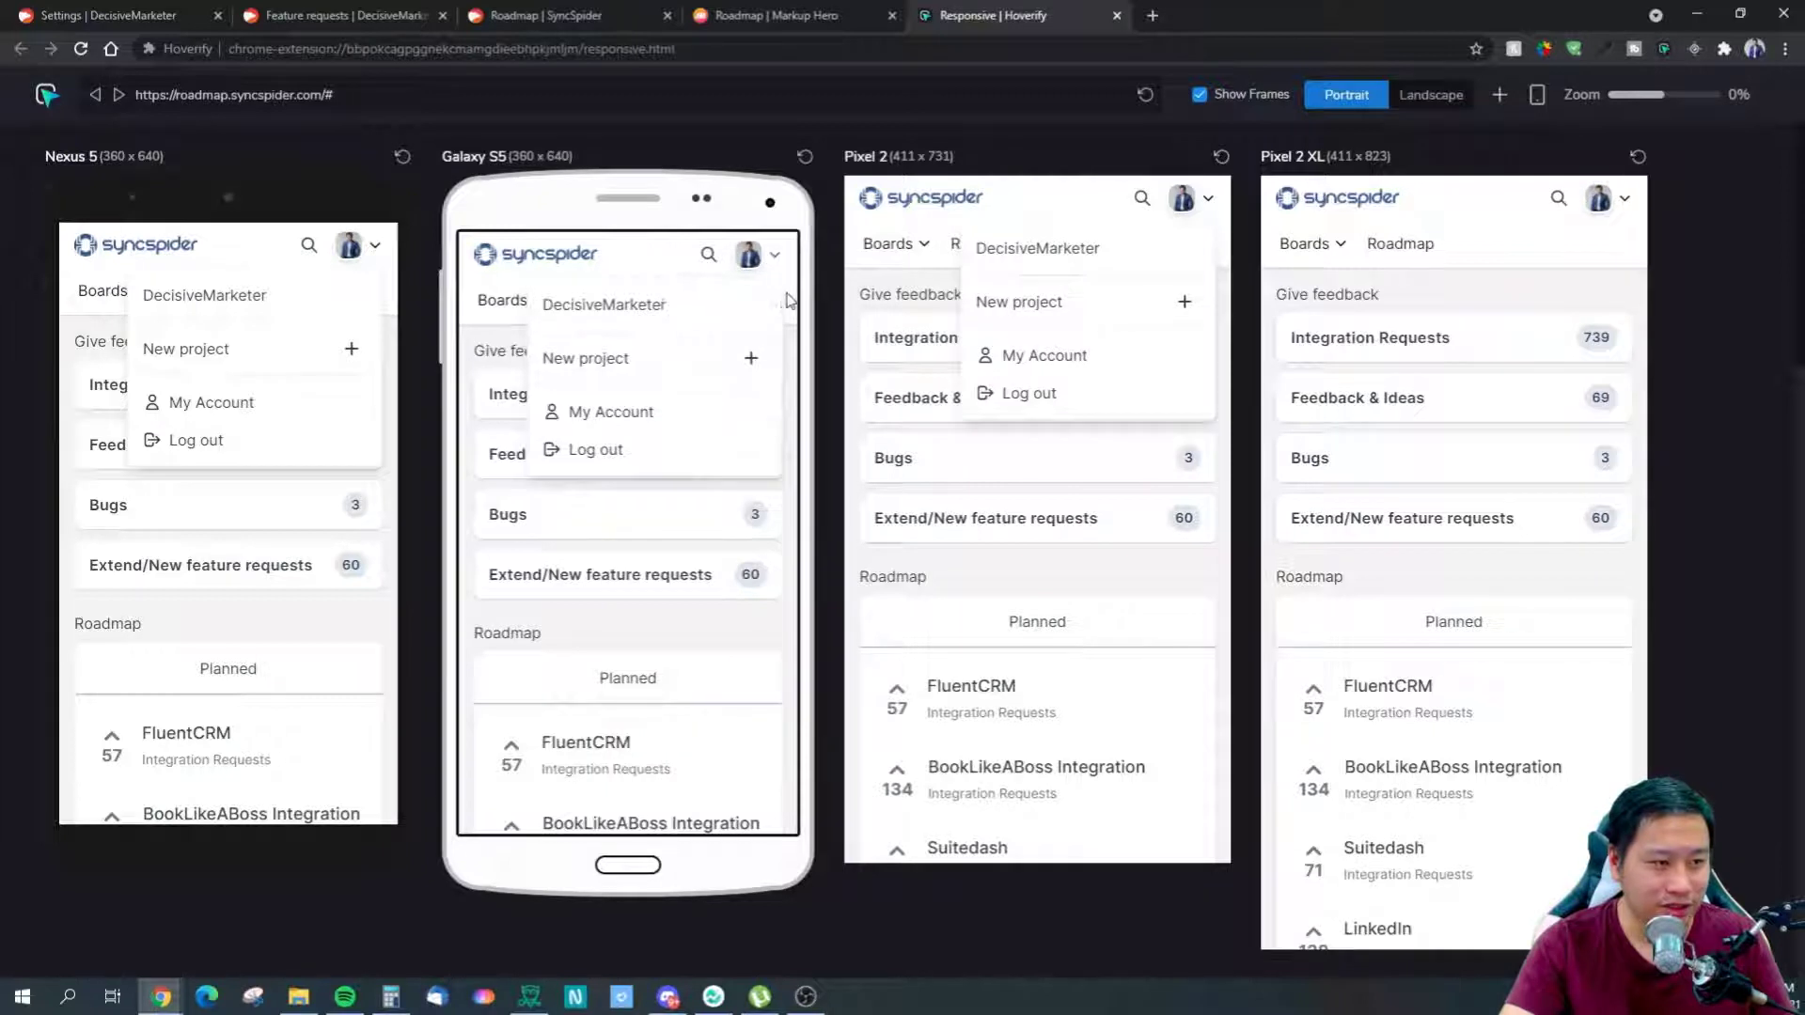
Scroll through the Nexus 5, Galaxy S5, Pixel 2 and Pixel 2 XL previews
{"action": "scroll", "coordinate": [707, 632], "scroll_direction": "down", "scroll_amount": 2}
{"action": "scroll", "coordinate": [474, 451], "scroll_direction": "down", "scroll_amount": 2}
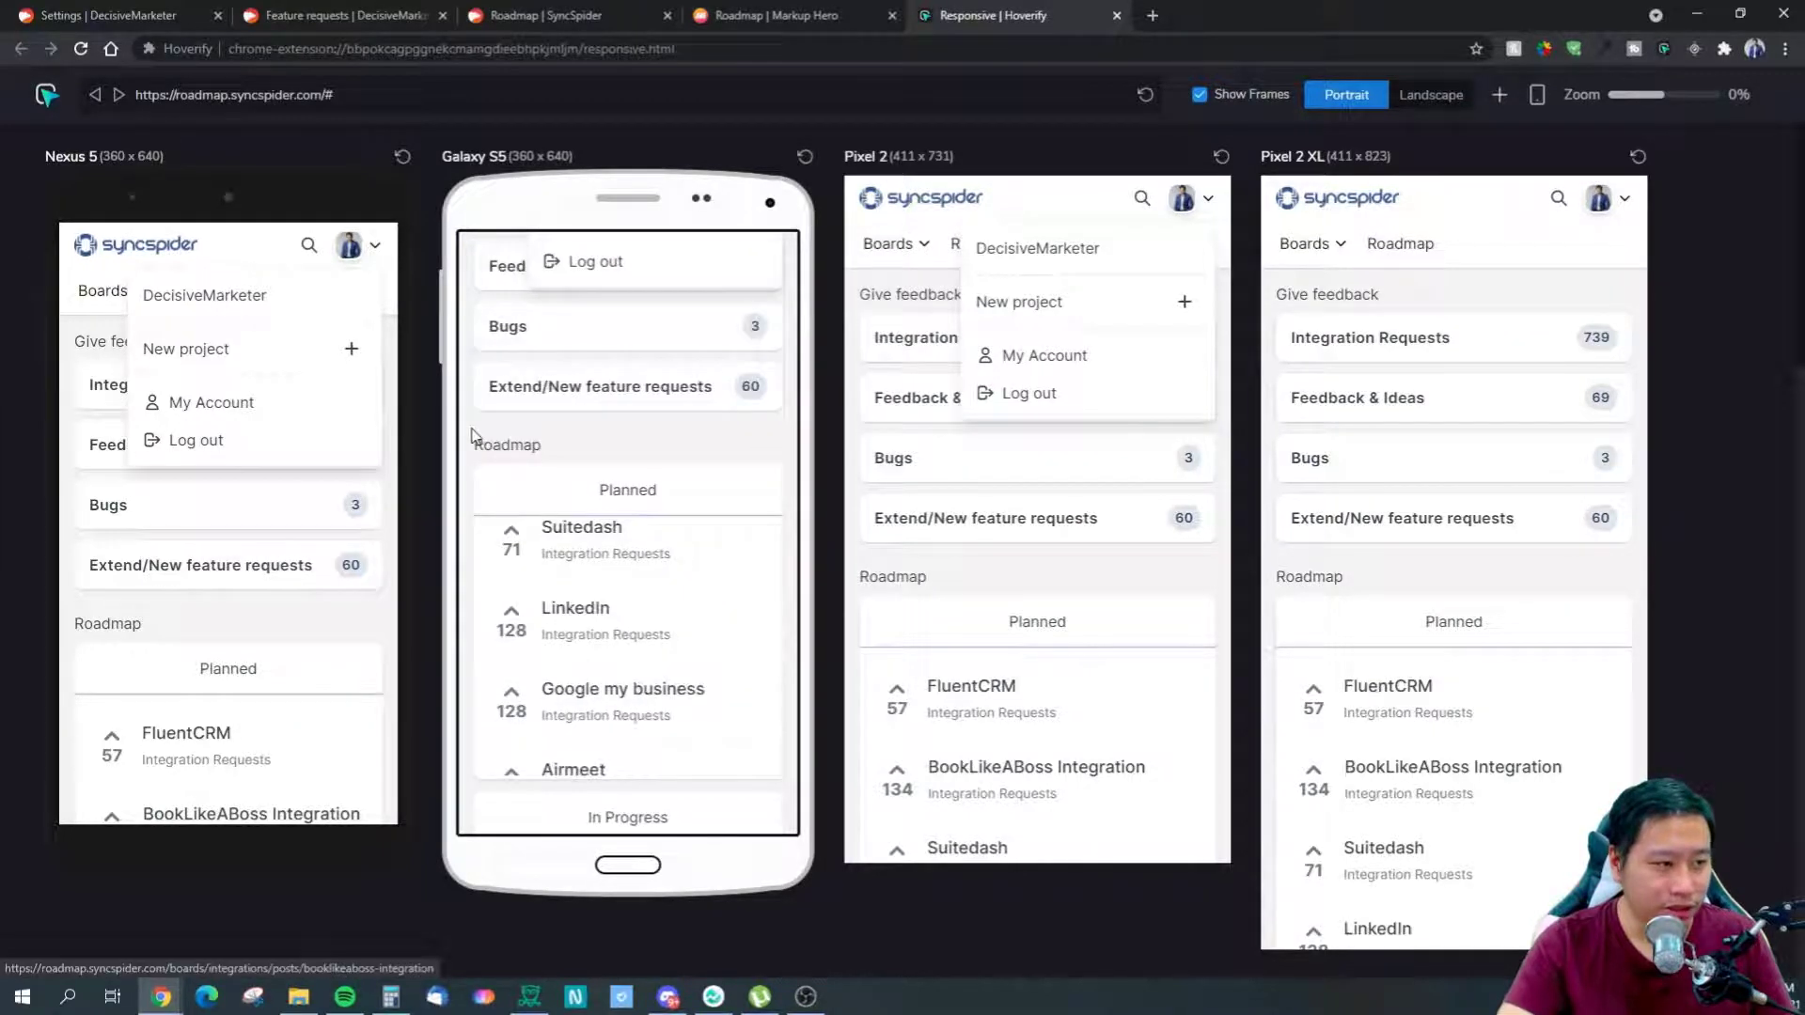
{"action": "scroll", "coordinate": [475, 436], "scroll_direction": "up", "scroll_amount": 3}
{"action": "scroll", "coordinate": [475, 436], "scroll_direction": "down", "scroll_amount": 5}
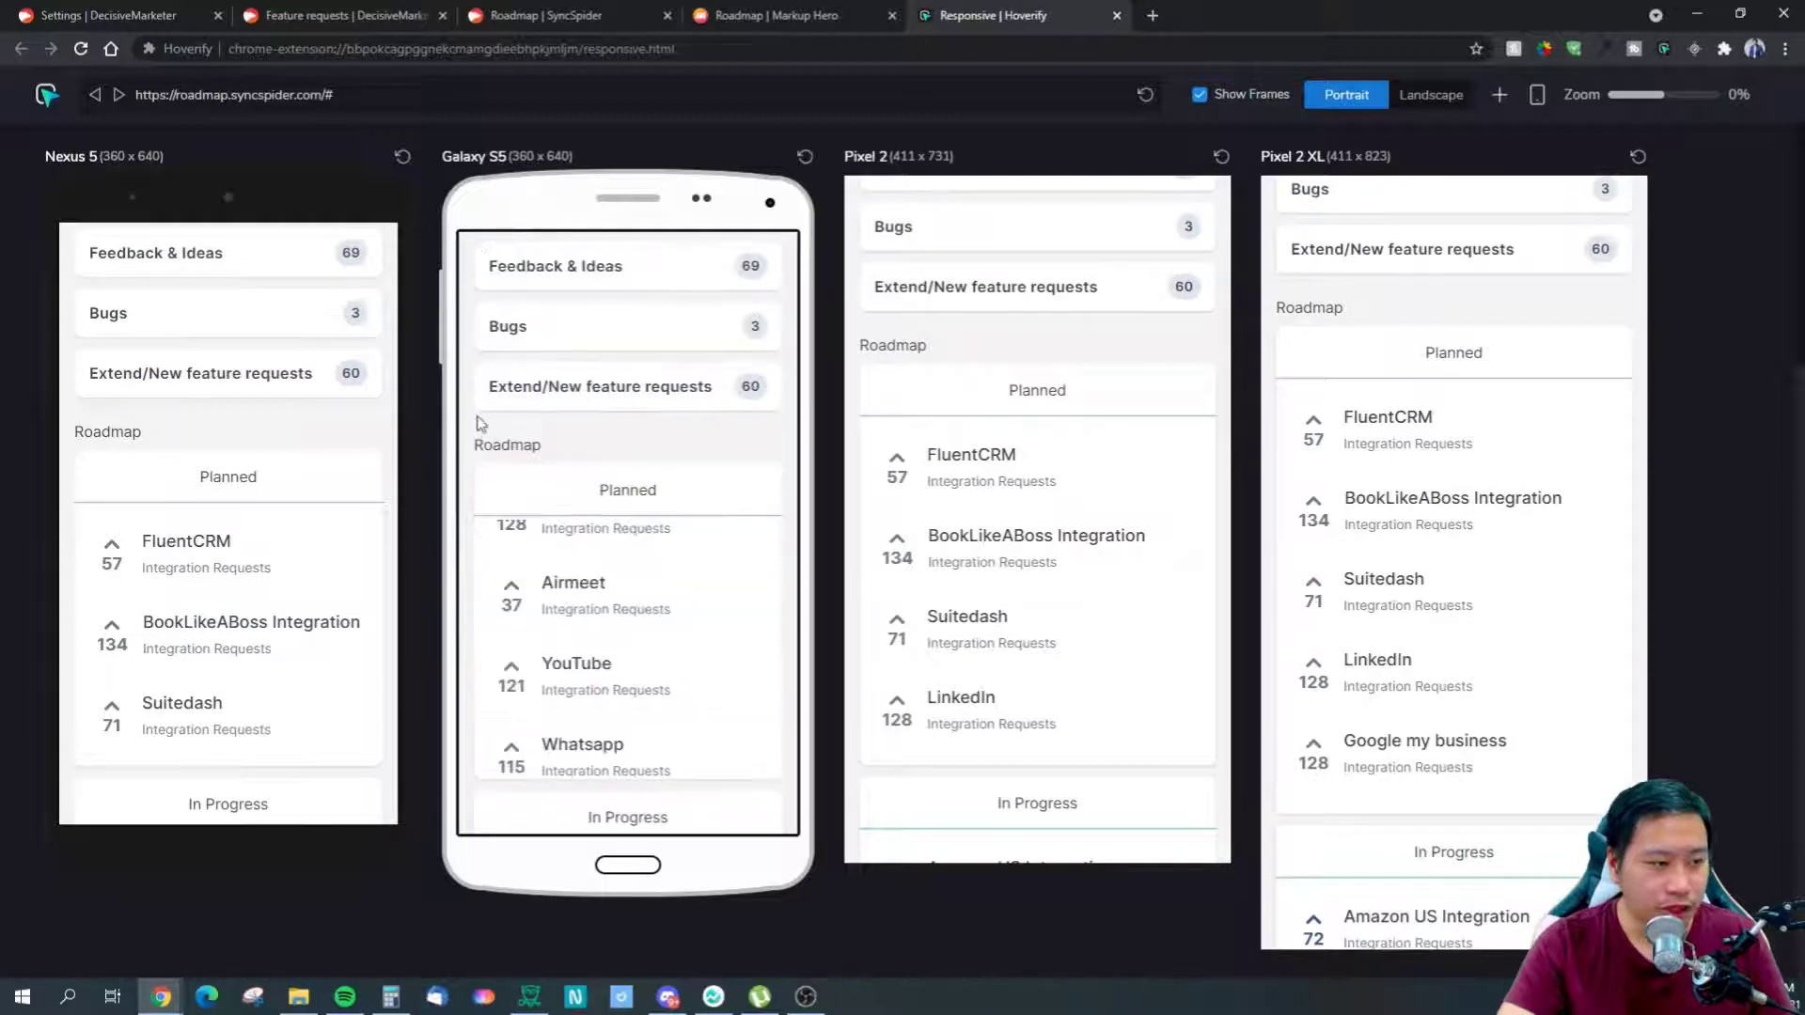
{"action": "scroll", "coordinate": [463, 406], "scroll_direction": "down", "scroll_amount": 3}
{"action": "scroll", "coordinate": [463, 406], "scroll_direction": "up", "scroll_amount": 7}
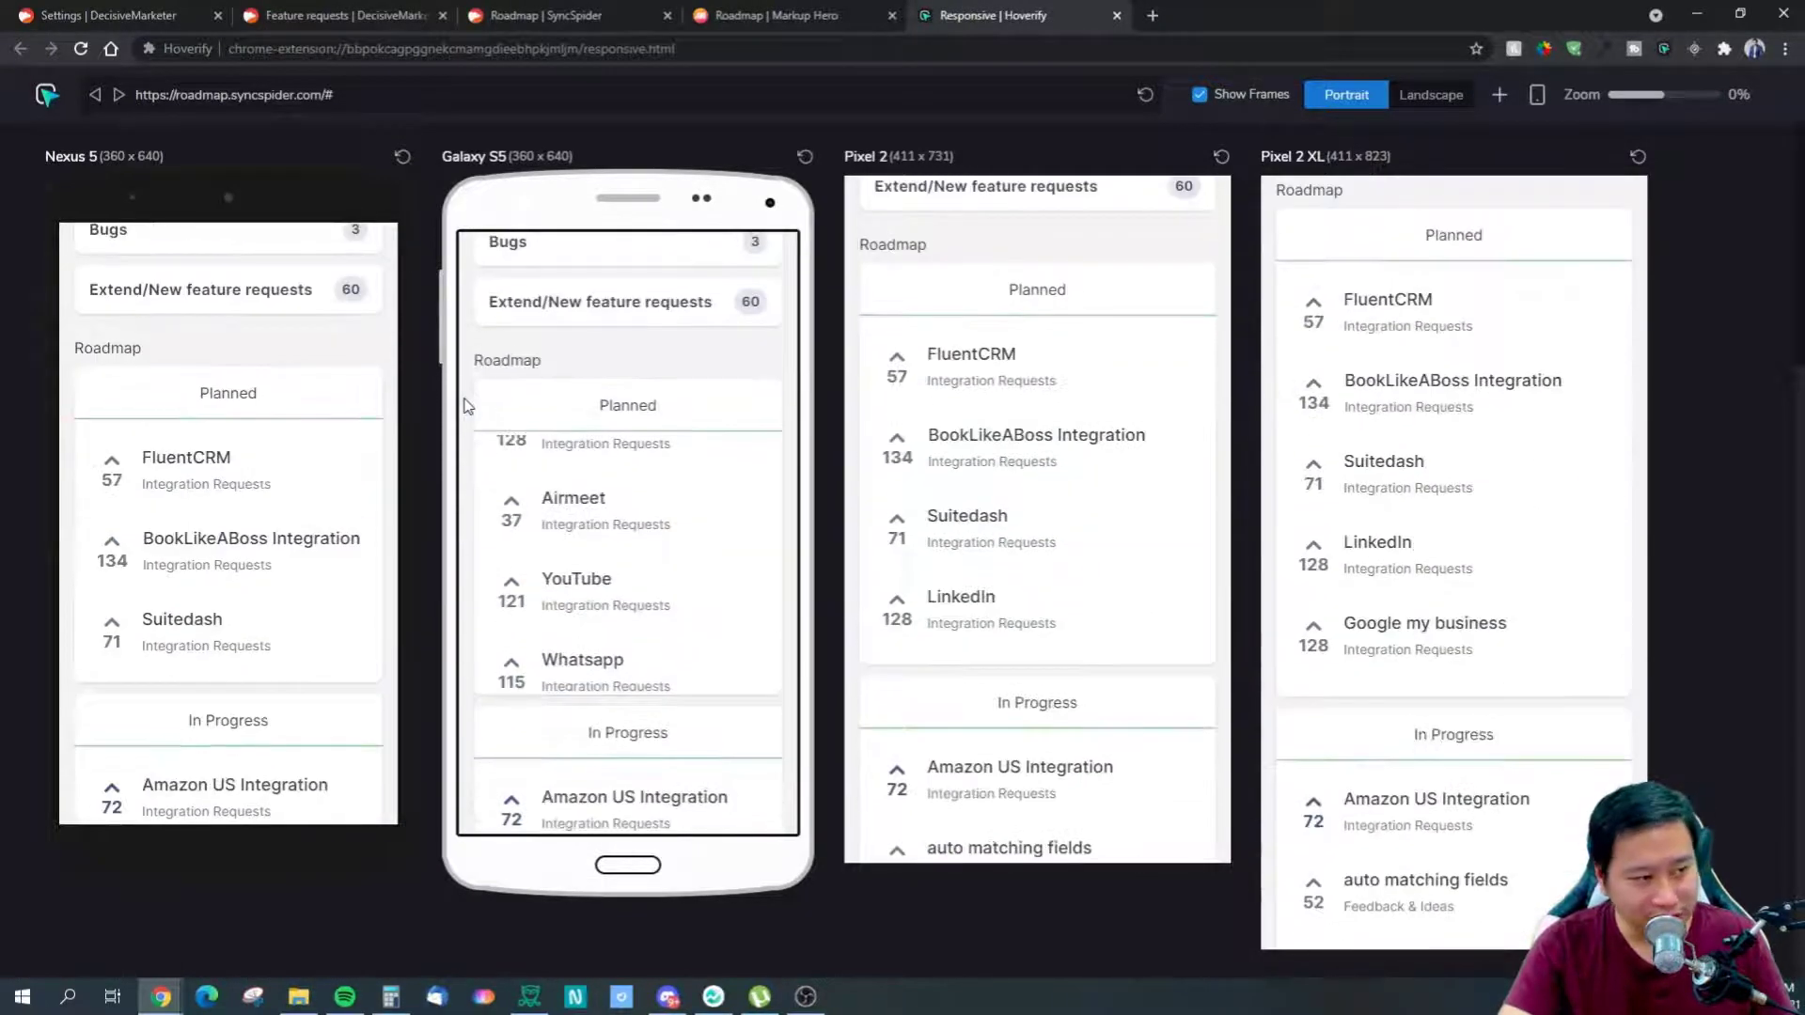
{"action": "scroll", "coordinate": [470, 376], "scroll_direction": "down", "scroll_amount": 5}
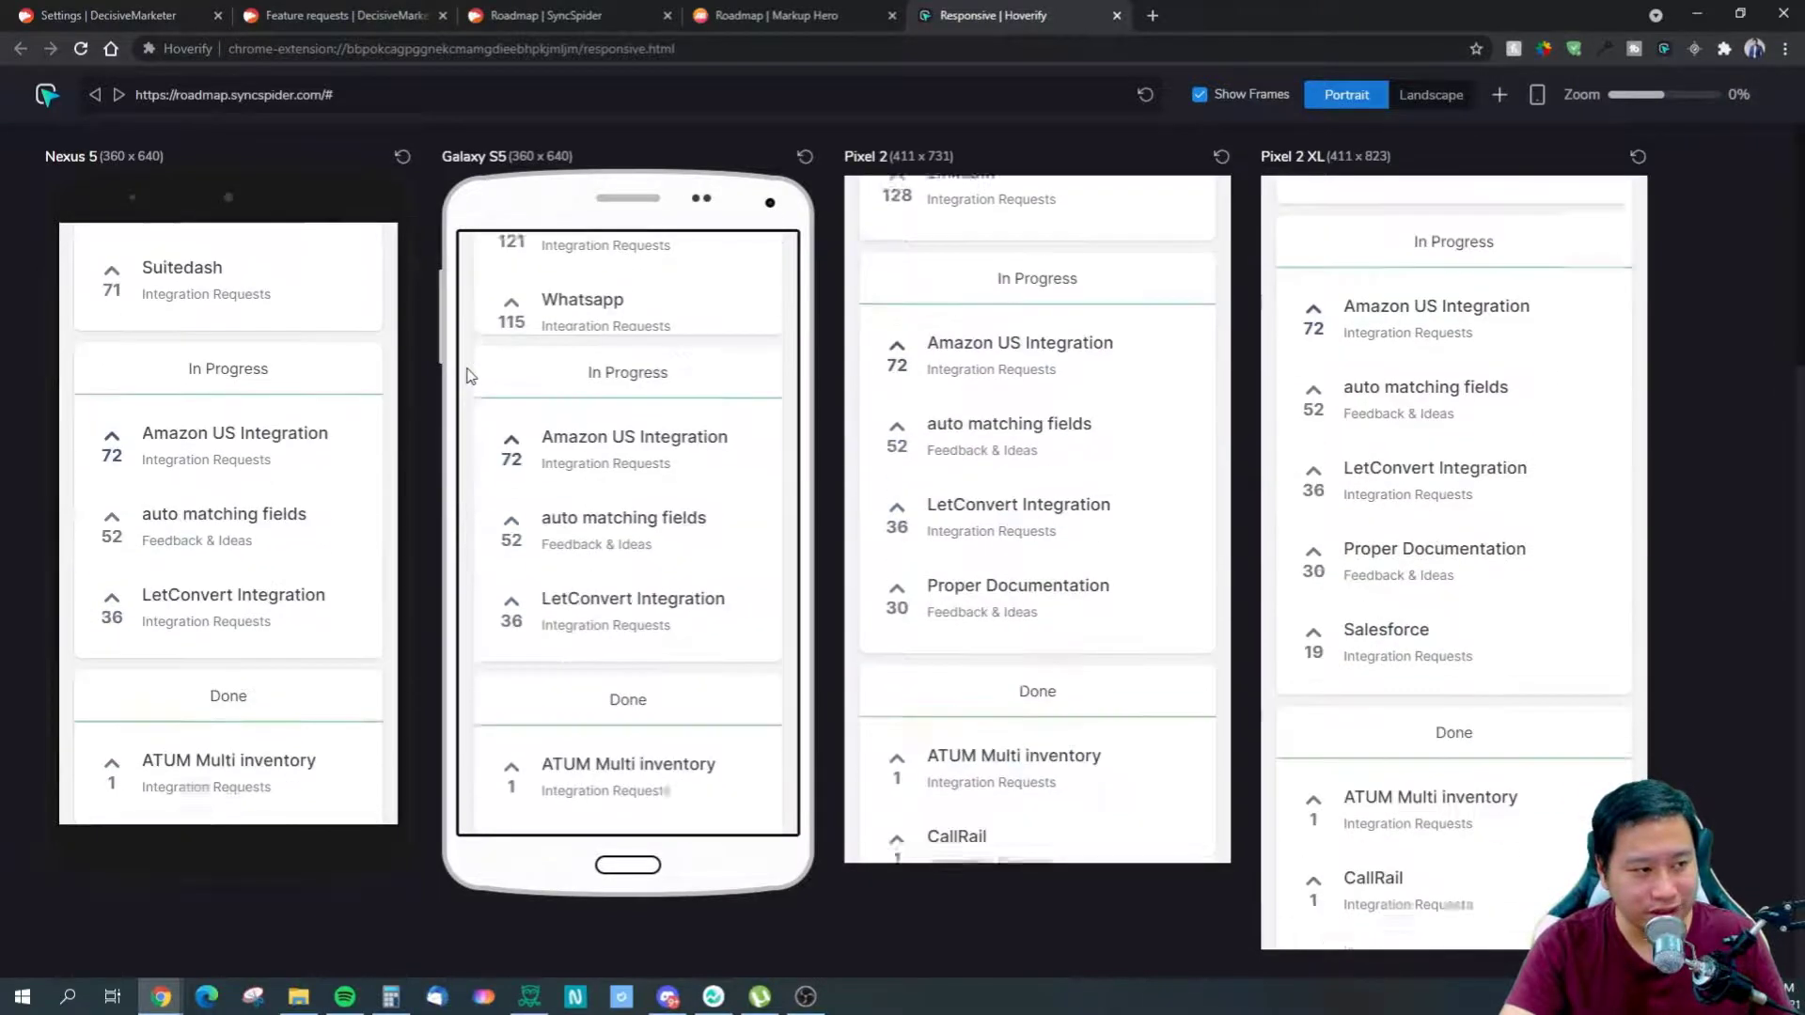
{"action": "scroll", "coordinate": [470, 376], "scroll_direction": "up", "scroll_amount": 3}
{"action": "scroll", "coordinate": [470, 376], "scroll_direction": "up", "scroll_amount": 5}
{"action": "scroll", "coordinate": [470, 376], "scroll_direction": "down", "scroll_amount": 4}
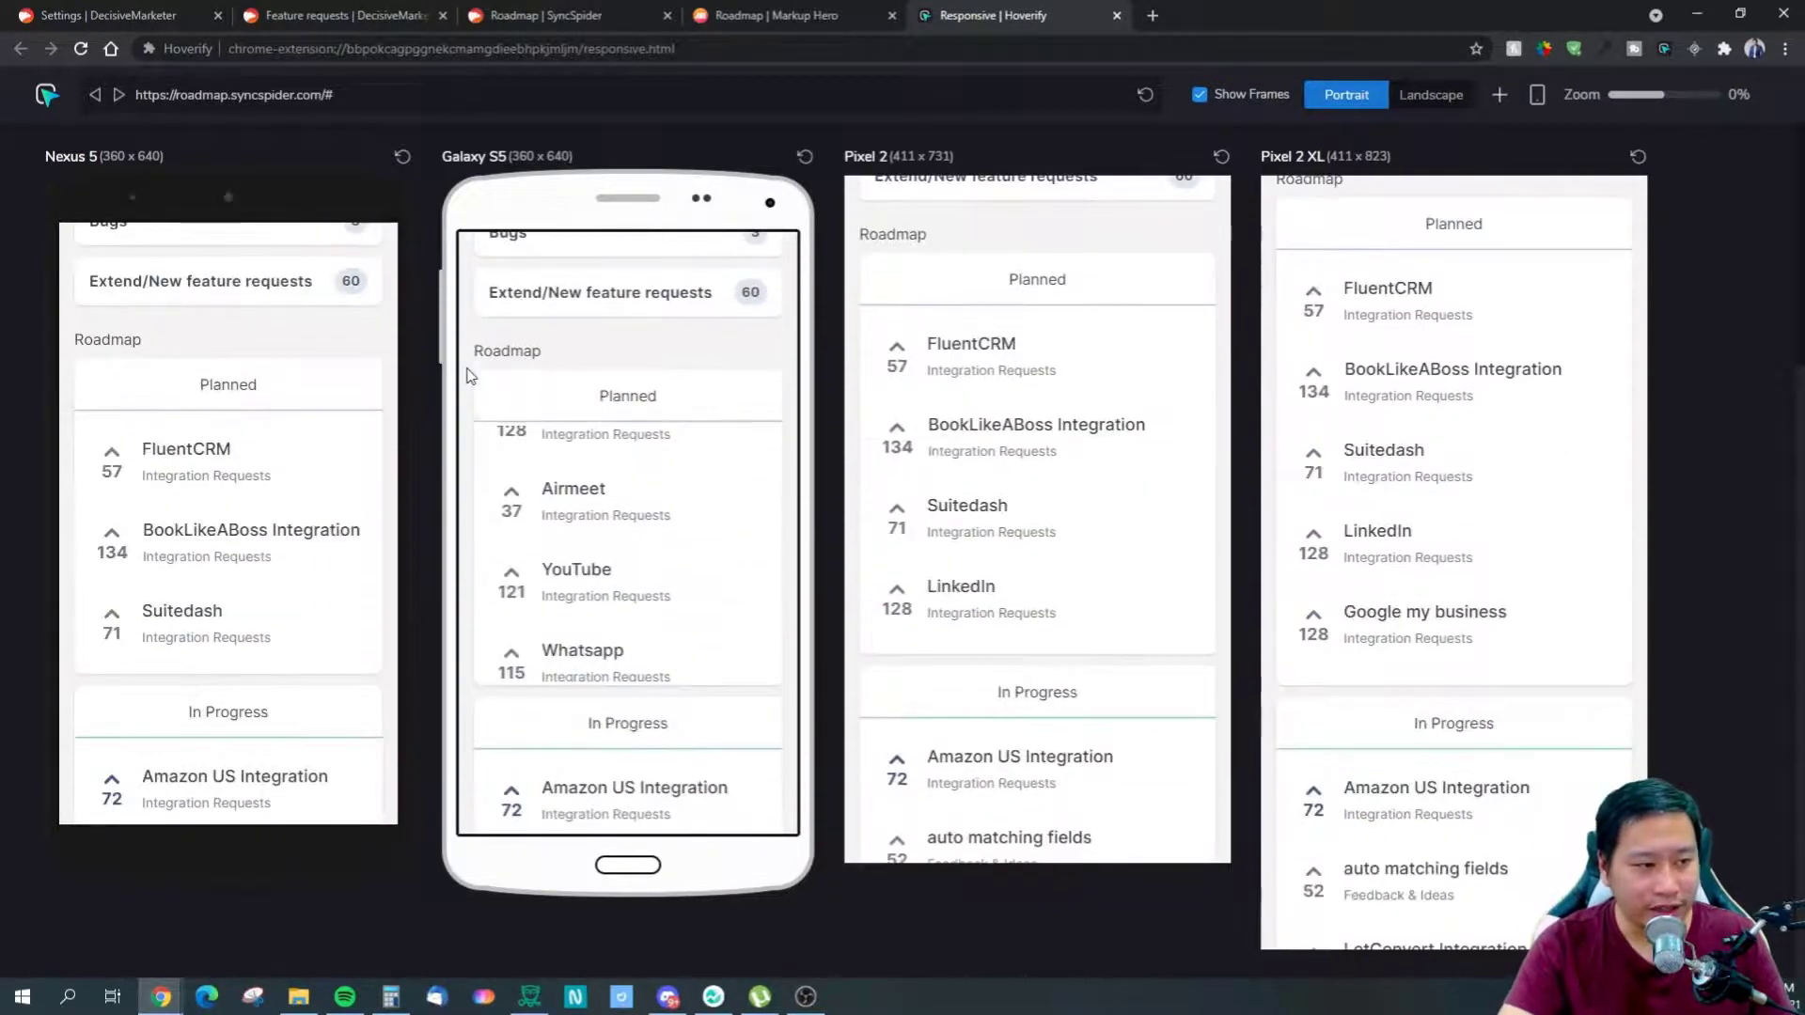
{"action": "scroll", "coordinate": [569, 451], "scroll_direction": "down", "scroll_amount": 3}
{"action": "scroll", "coordinate": [602, 517], "scroll_direction": "down", "scroll_amount": 10}
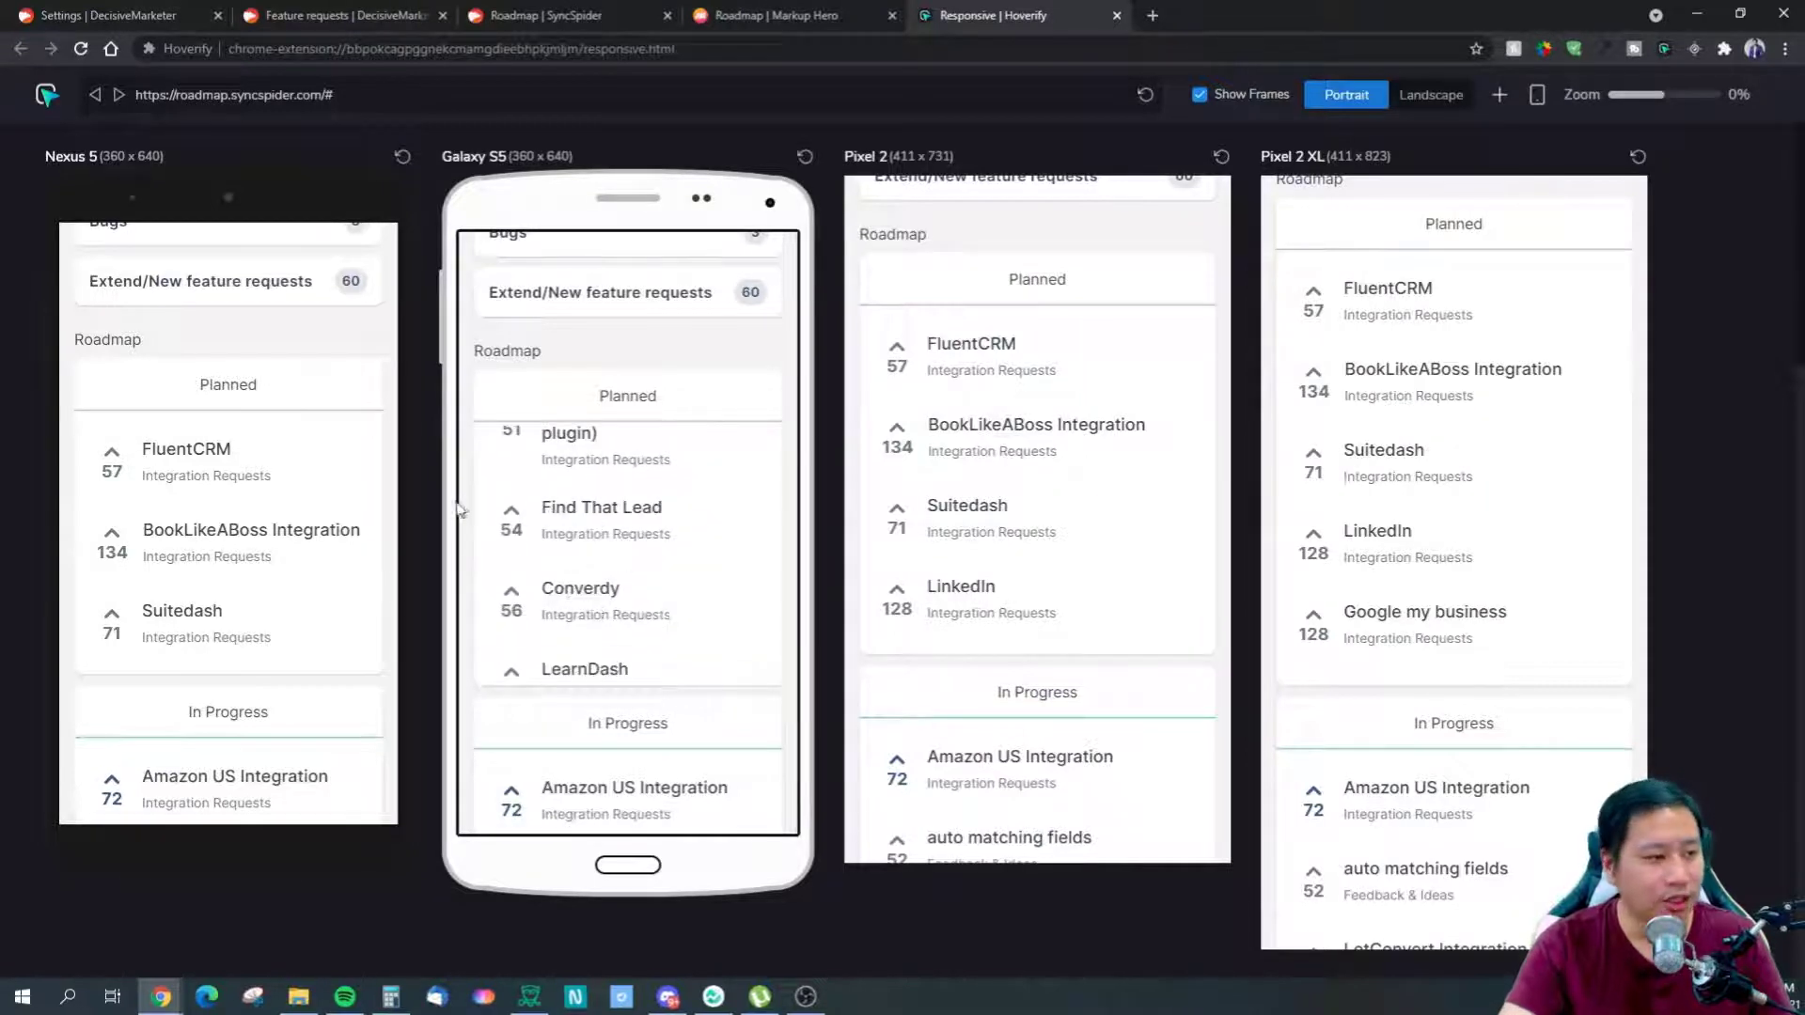
{"action": "scroll", "coordinate": [460, 505], "scroll_direction": "down", "scroll_amount": 8}
{"action": "scroll", "coordinate": [461, 512], "scroll_direction": "up", "scroll_amount": 15}
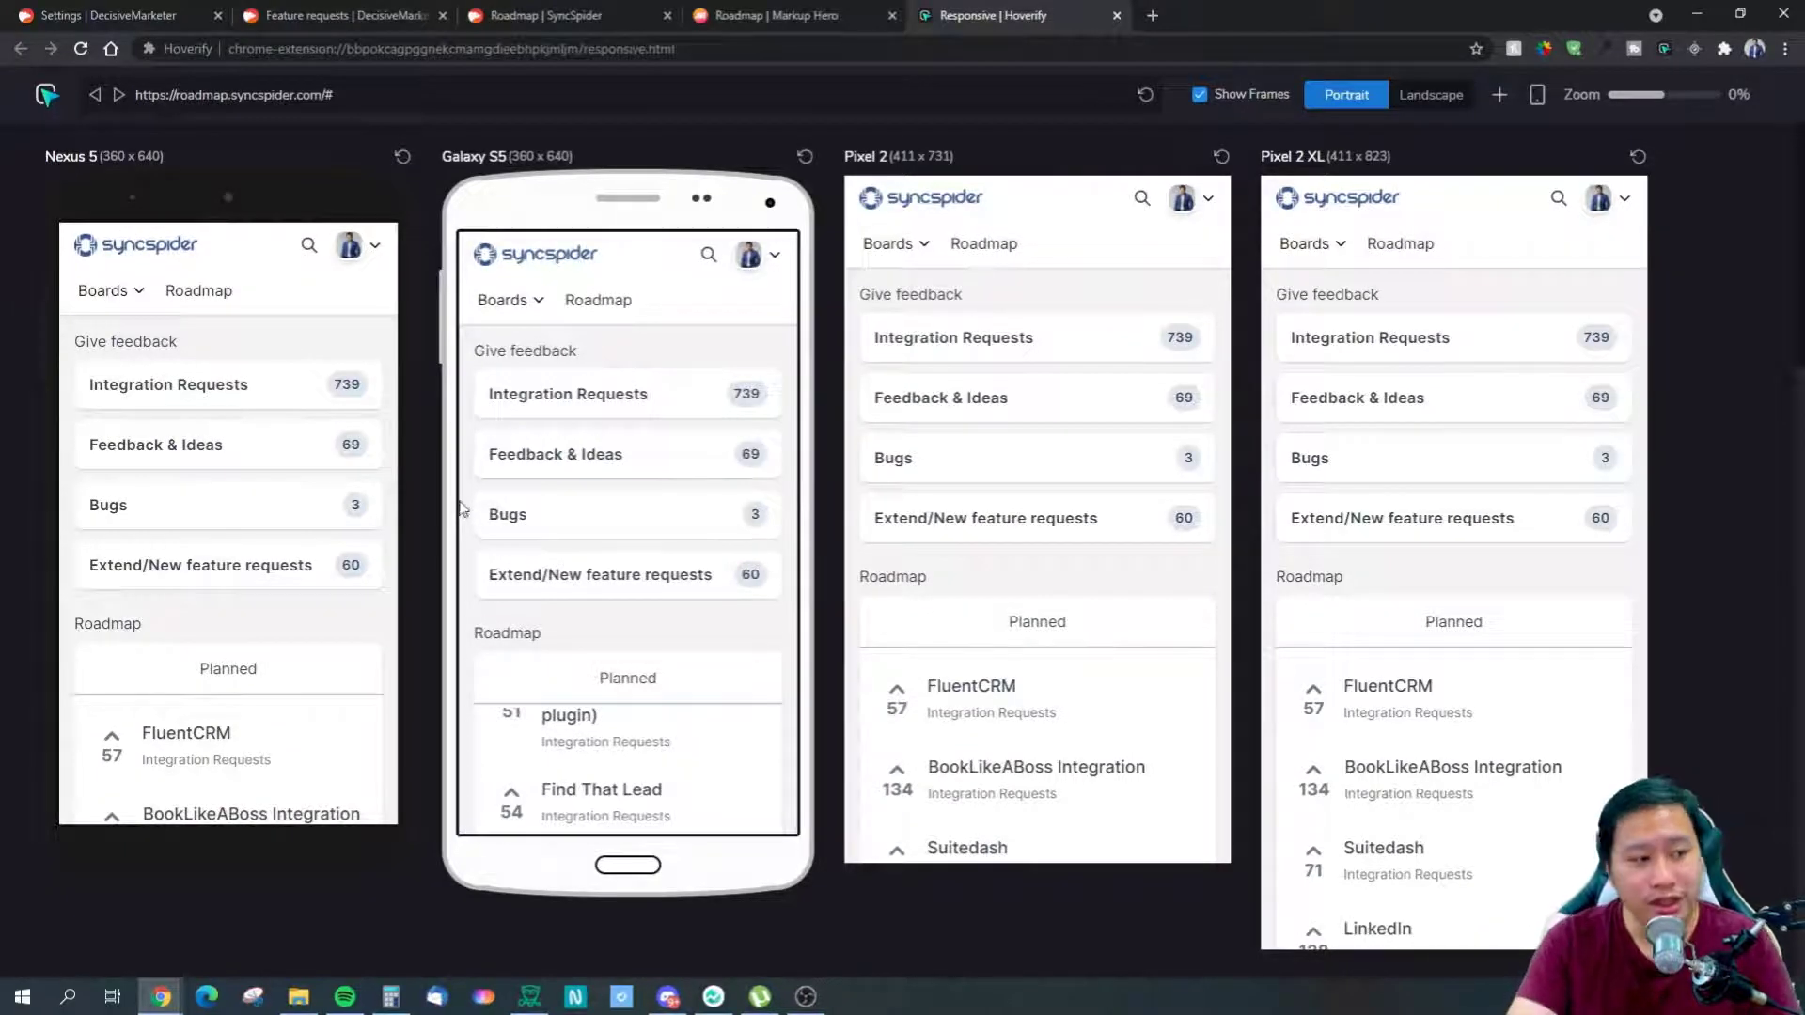
{"action": "scroll", "coordinate": [467, 512], "scroll_direction": "down", "scroll_amount": 3}
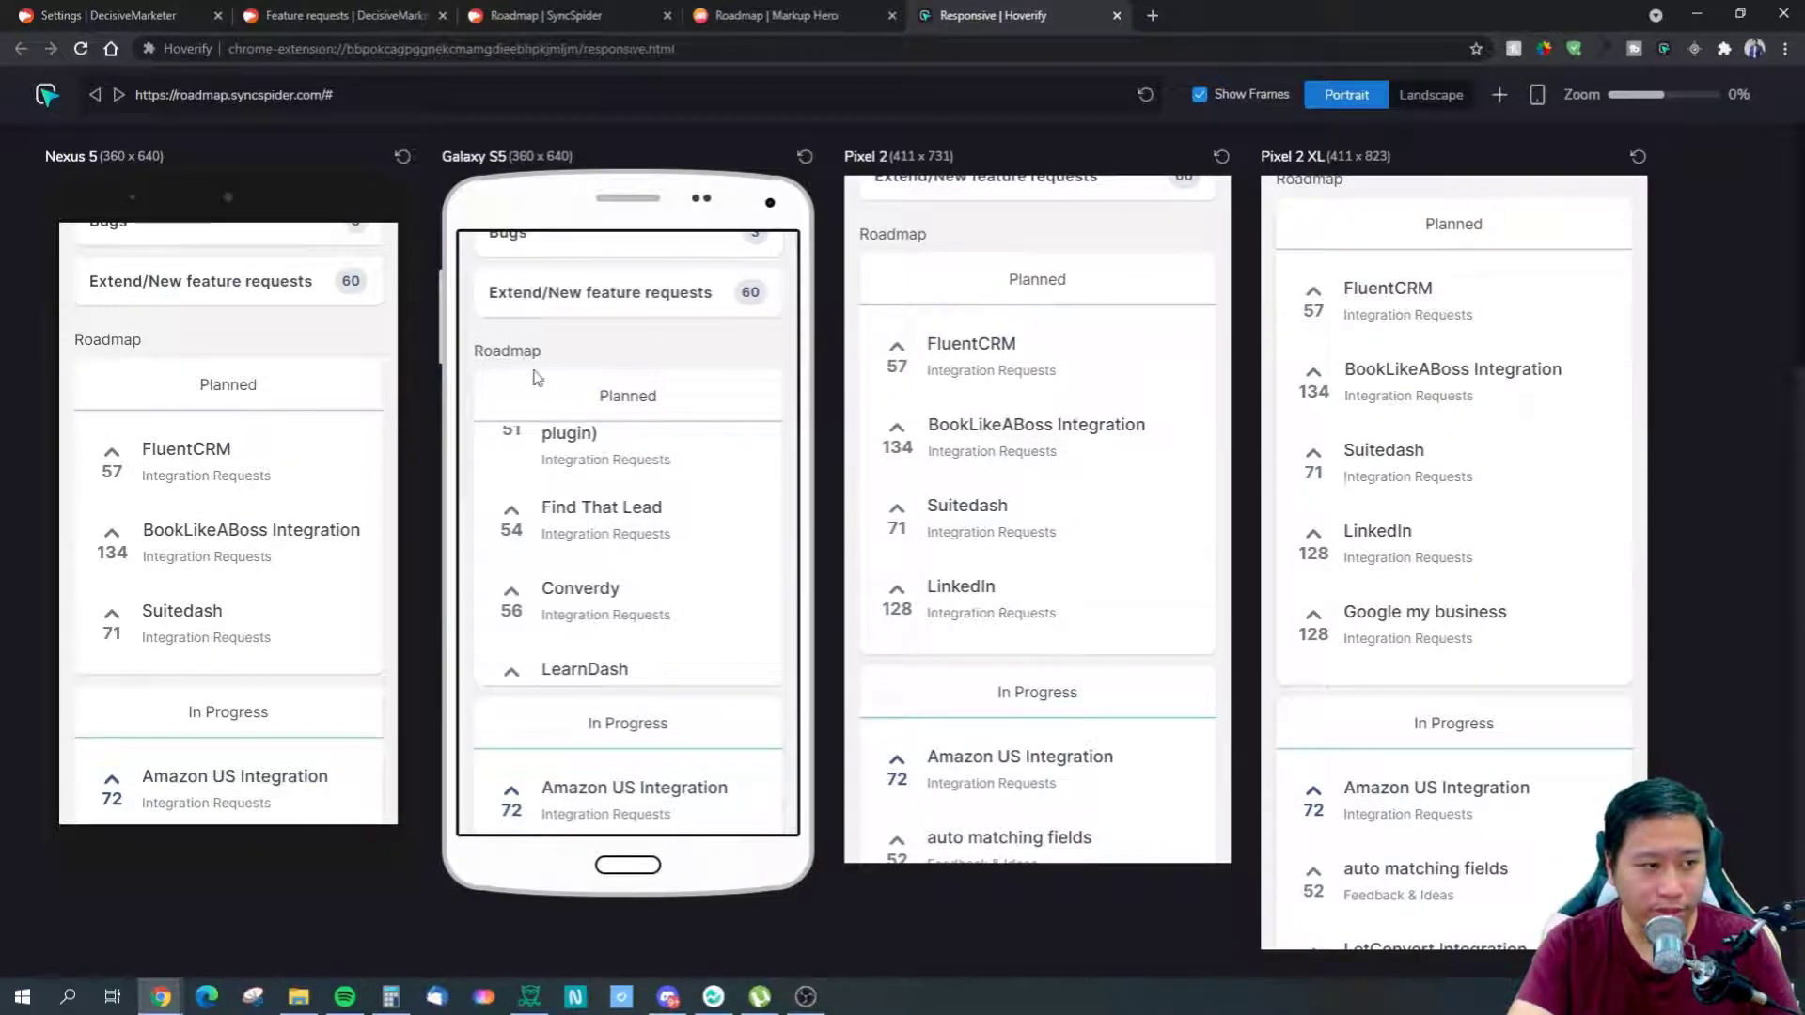
{"action": "scroll", "coordinate": [542, 432], "scroll_direction": "down", "scroll_amount": 2}
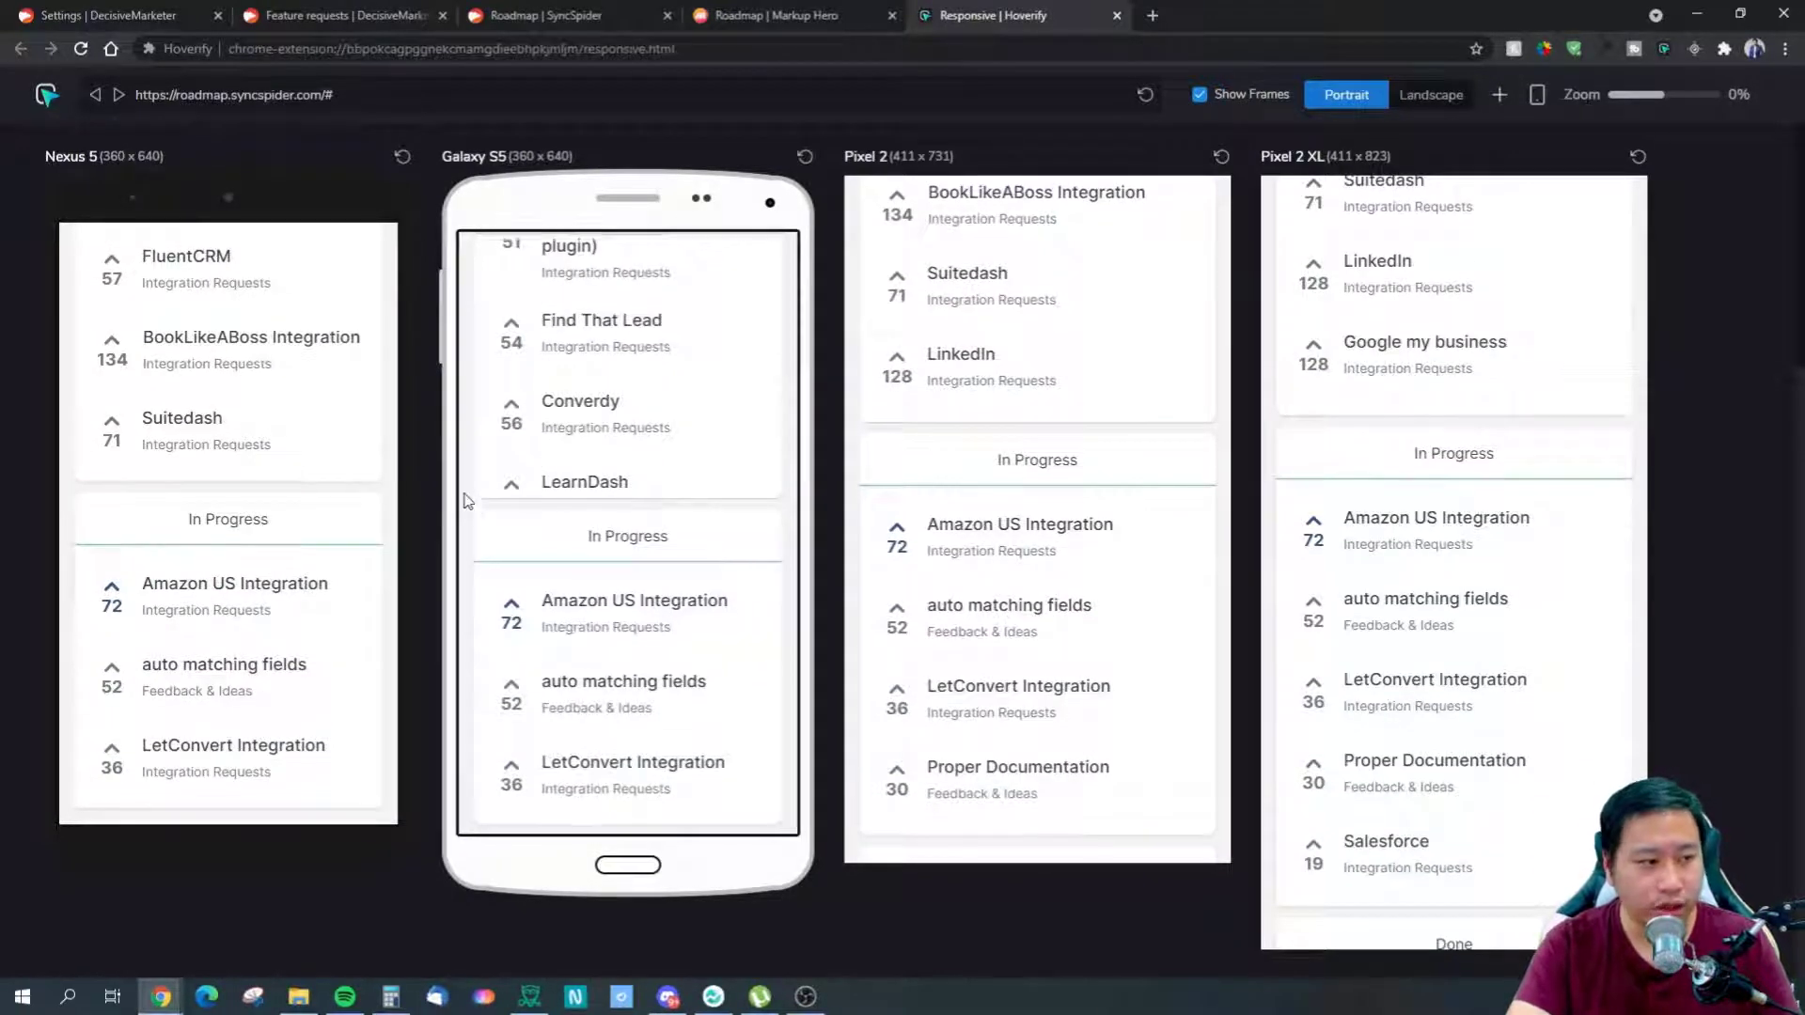
{"action": "scroll", "coordinate": [474, 513], "scroll_direction": "up", "scroll_amount": 1}
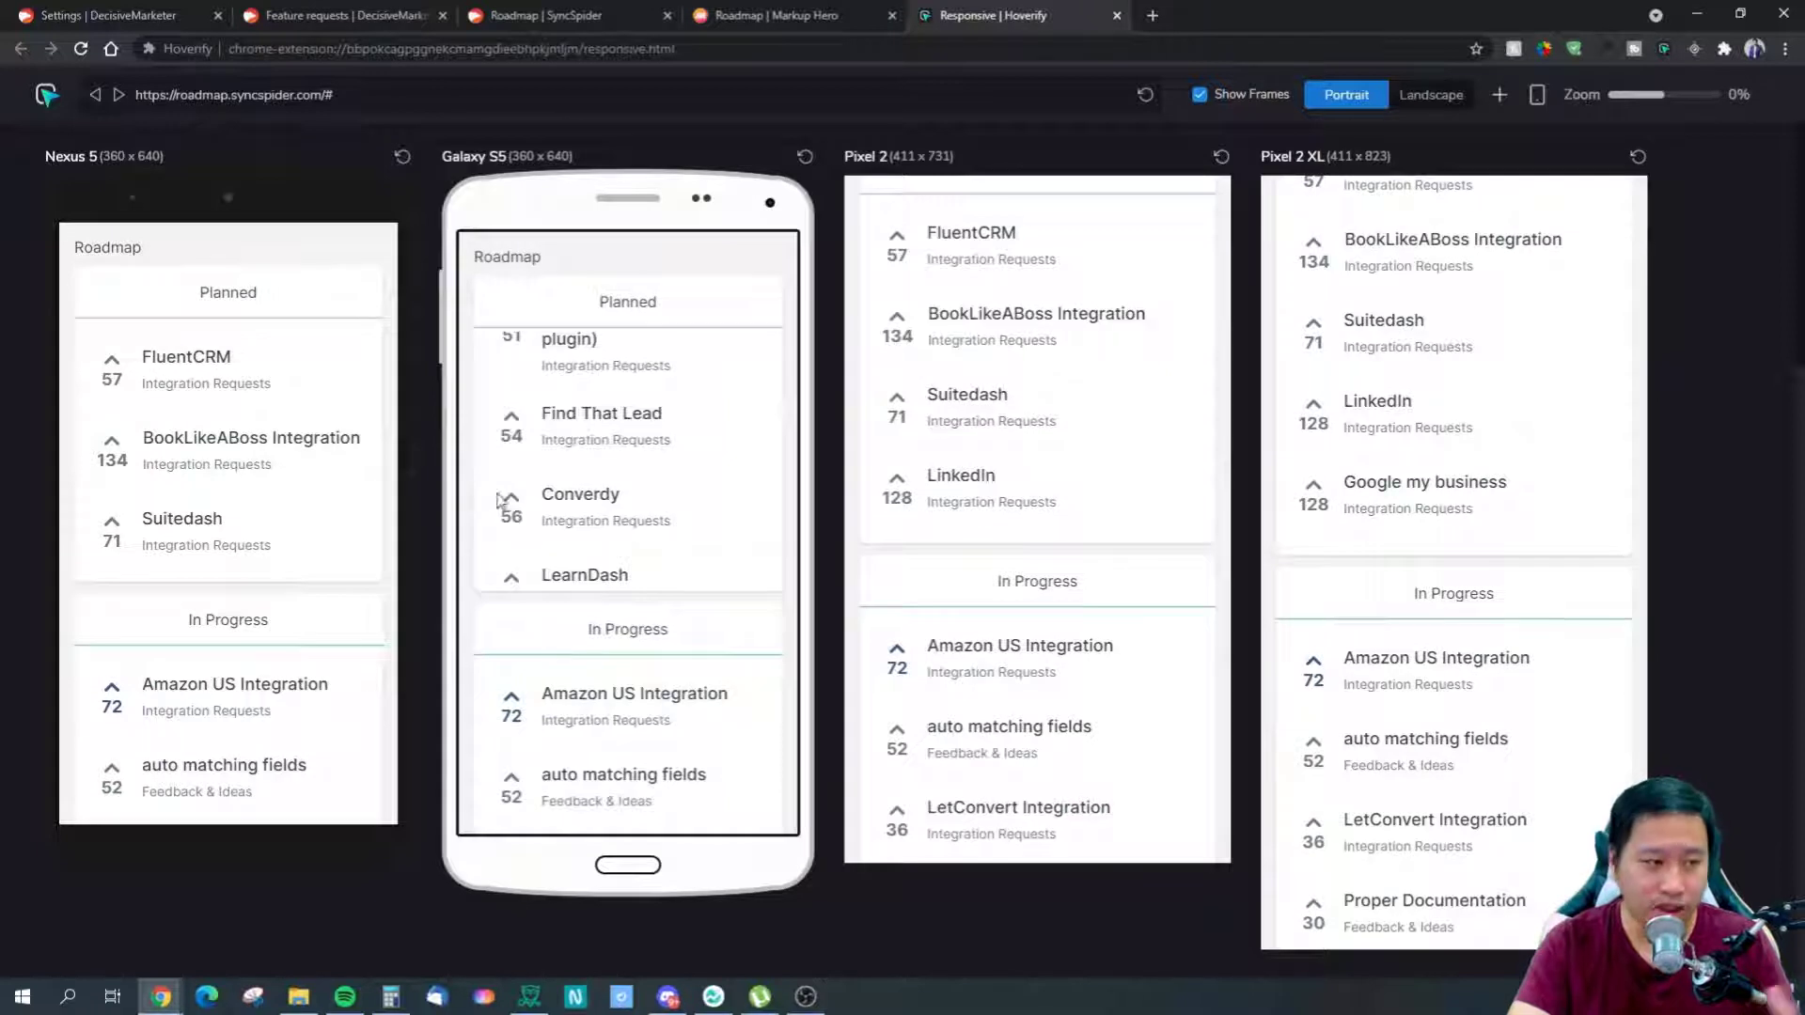
Scroll the phone previews from the Planned heading down through In Progress and Done, then back up
{"action": "left_click_drag", "start_coordinate": [714, 326], "coordinate": [602, 300]}
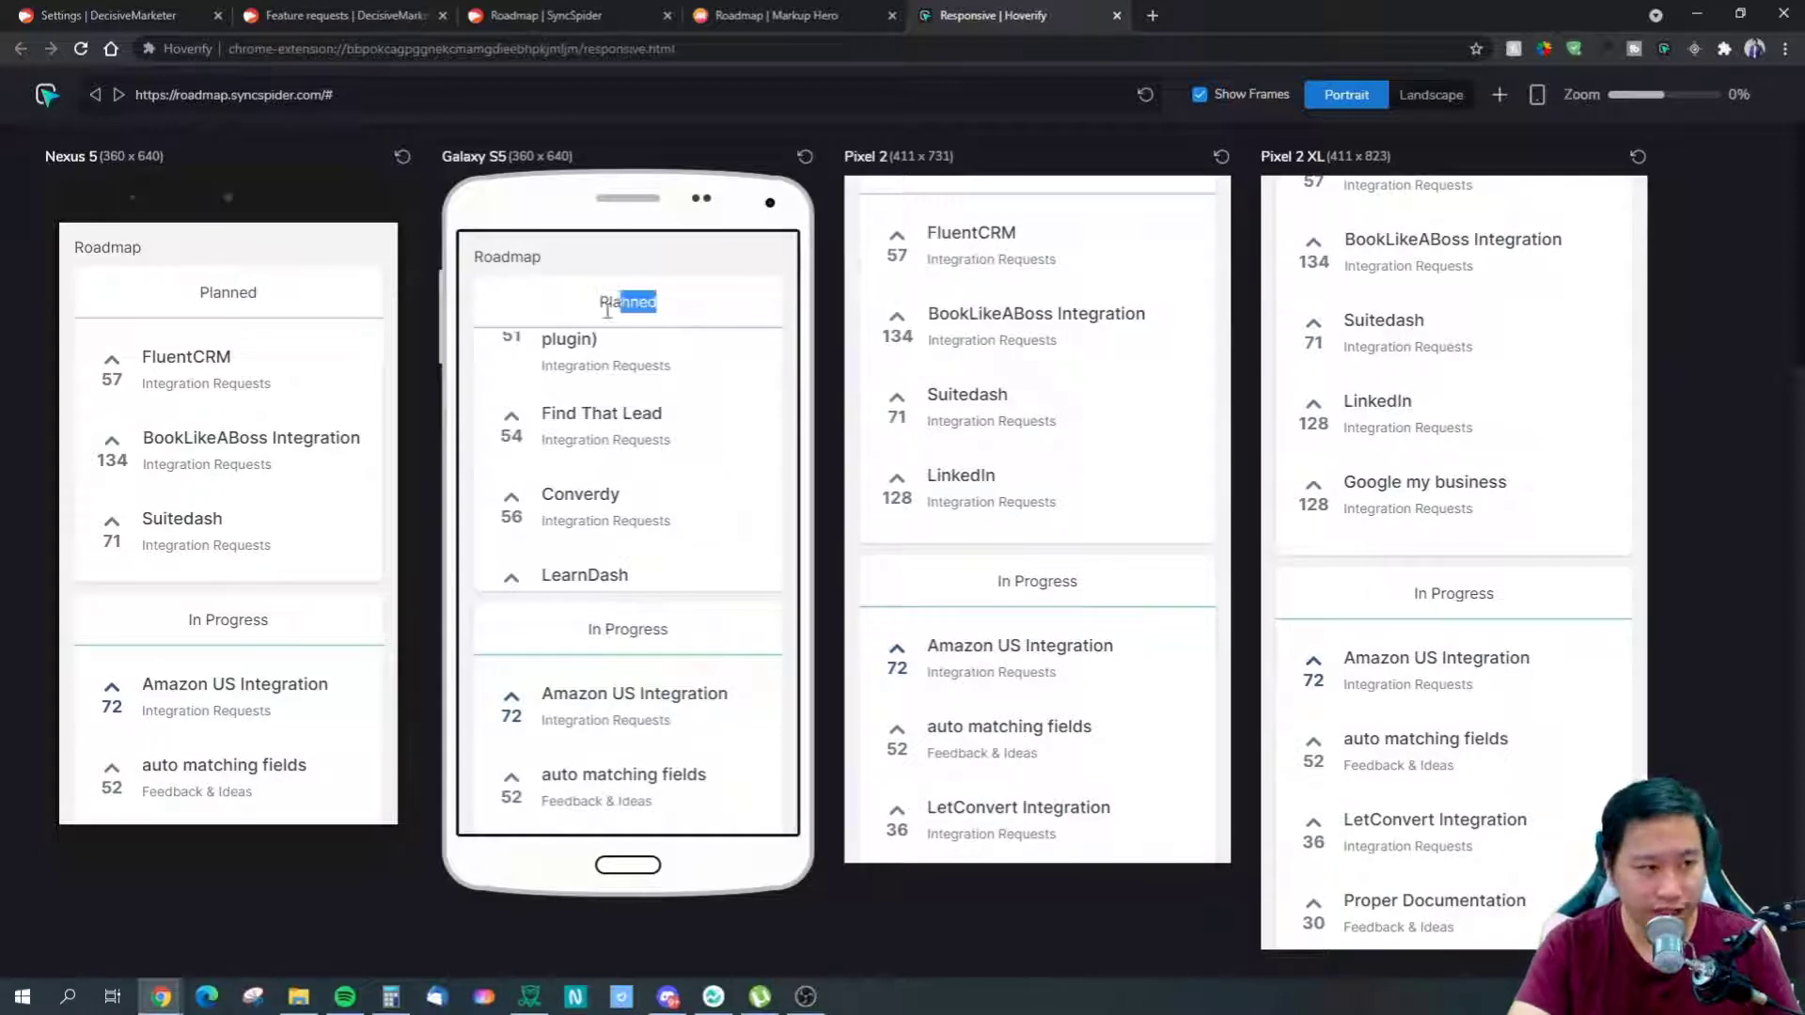
{"action": "left_click", "coordinate": [703, 316]}
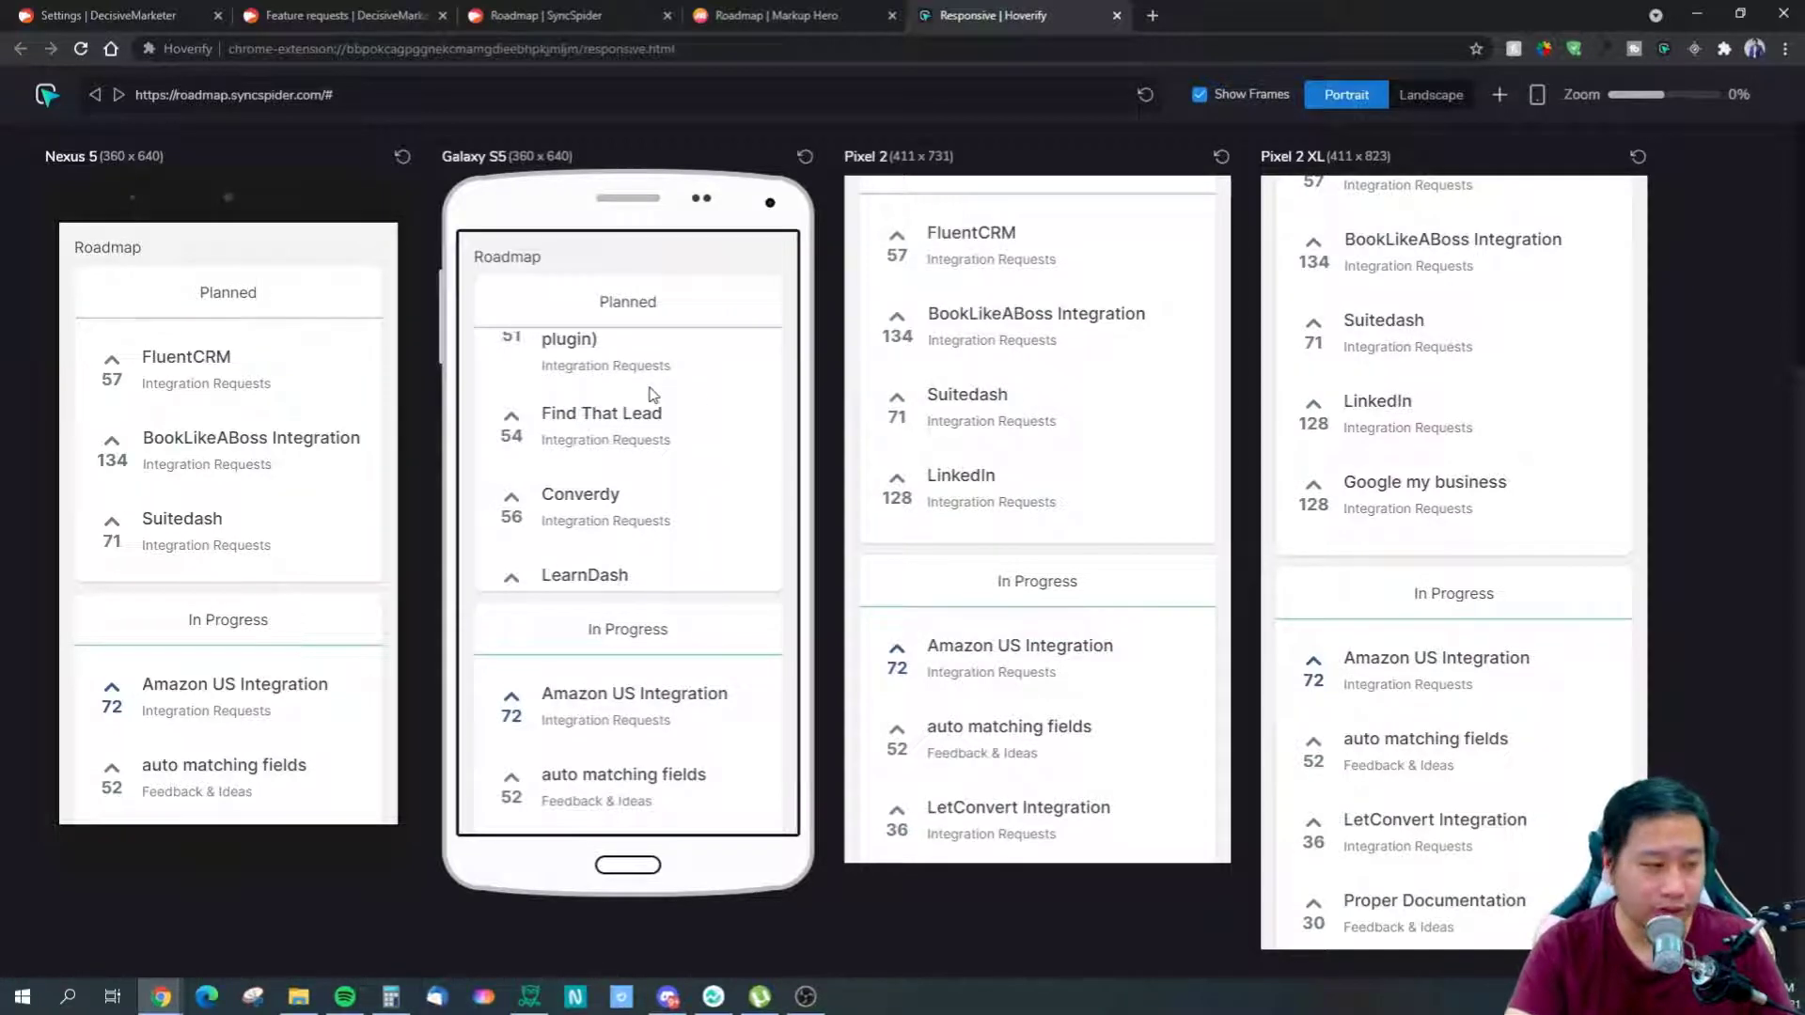
{"action": "scroll", "coordinate": [561, 505], "scroll_direction": "down", "scroll_amount": 2}
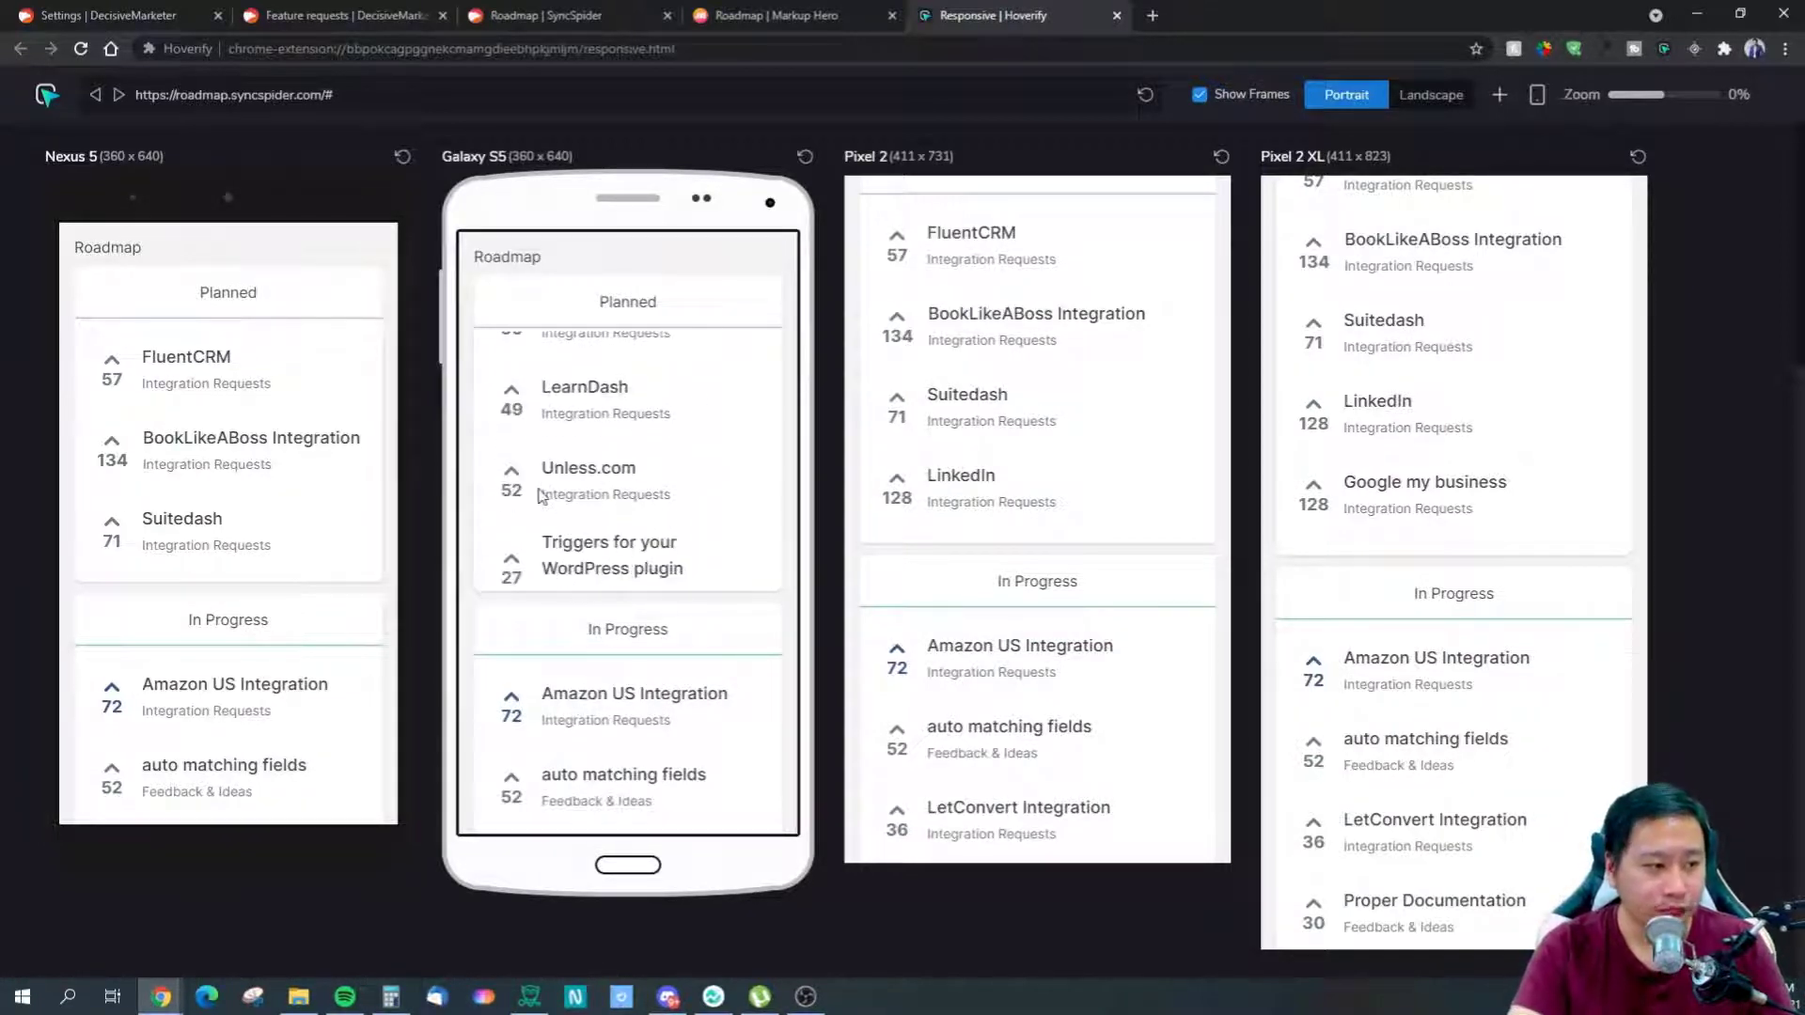
{"action": "scroll", "coordinate": [541, 497], "scroll_direction": "down", "scroll_amount": 10}
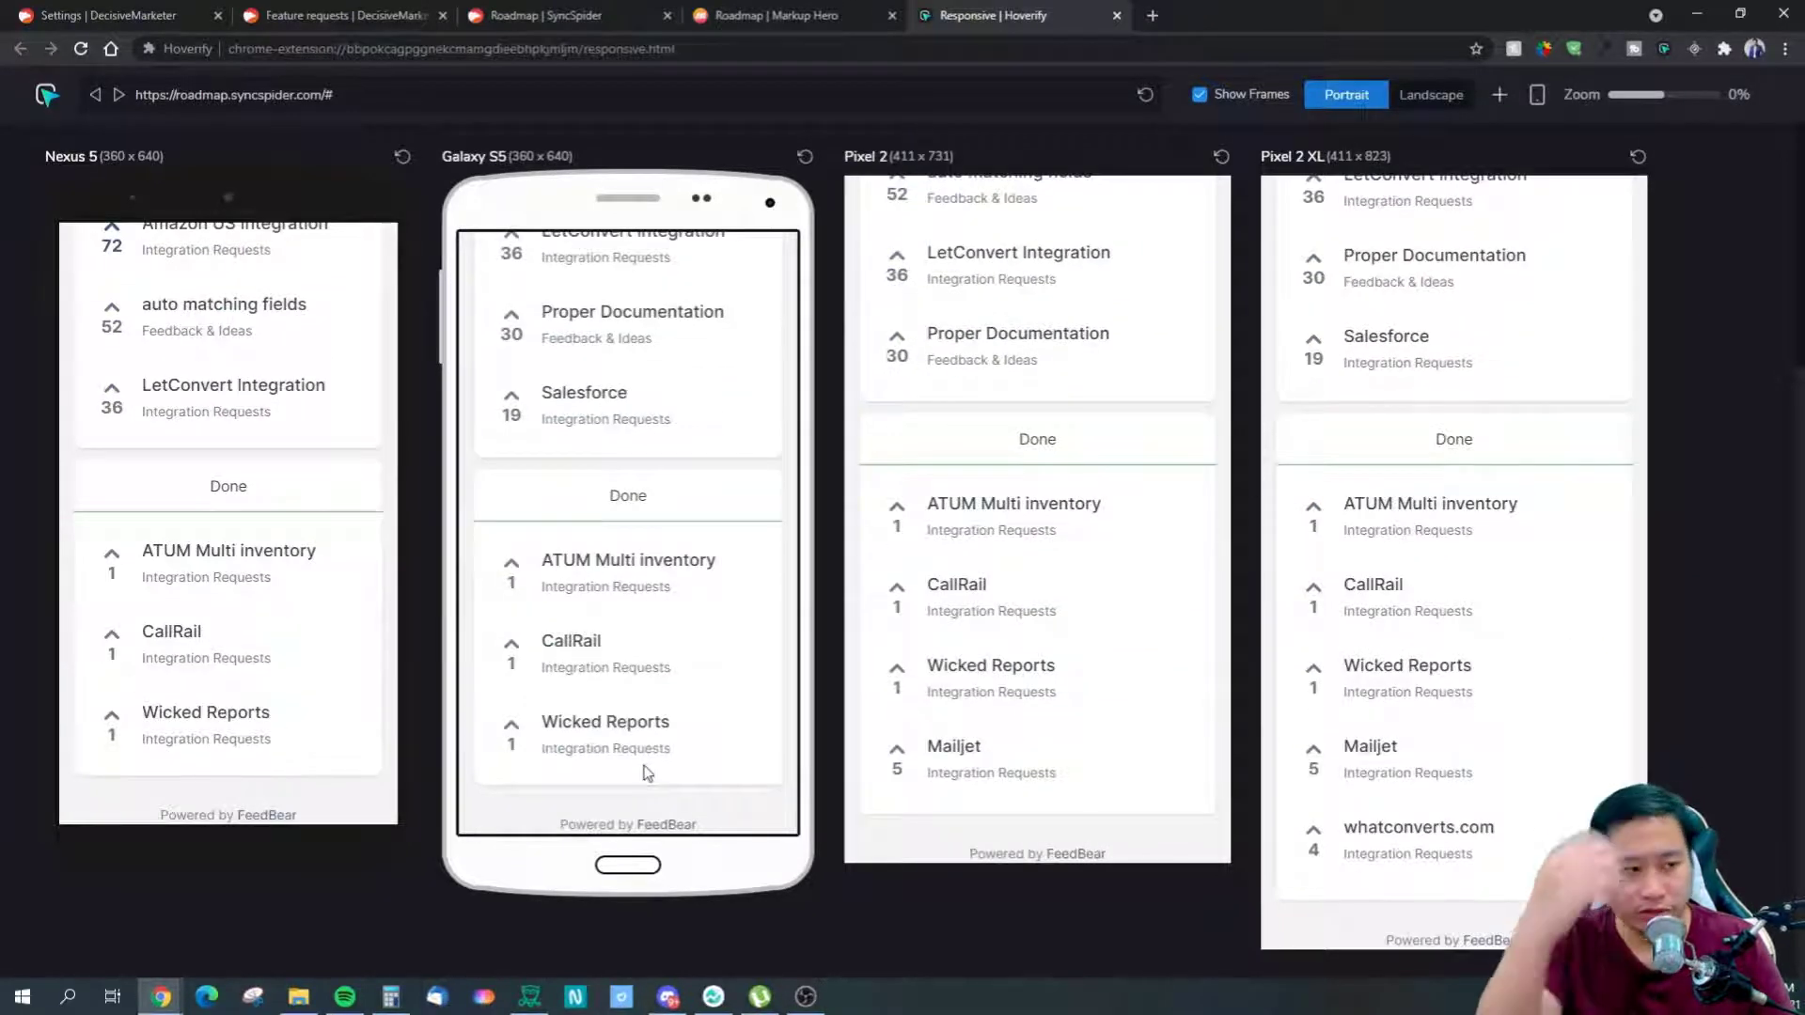
{"action": "scroll", "coordinate": [631, 742], "scroll_direction": "up", "scroll_amount": 15}
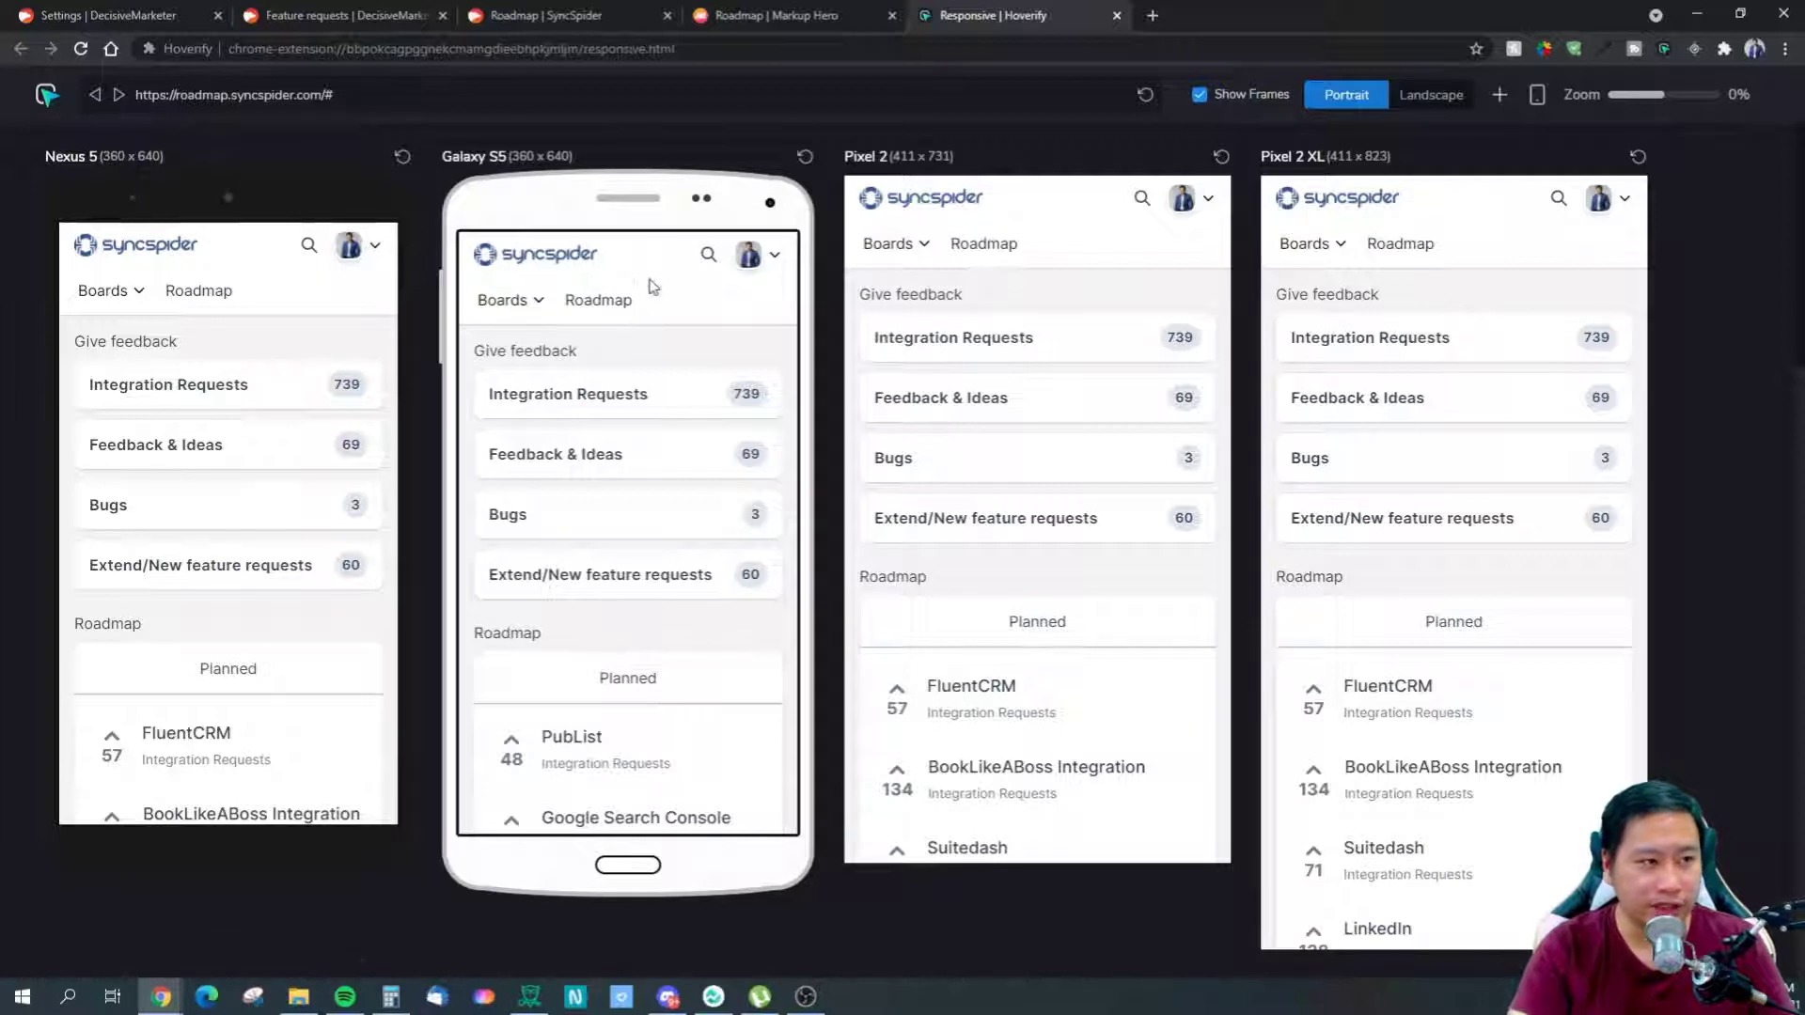
Recheck the Markup Hero, SyncSpider and device-preview tabs, then return to DecisiveMarketer Feature requests
{"action": "left_click", "coordinate": [743, 16]}
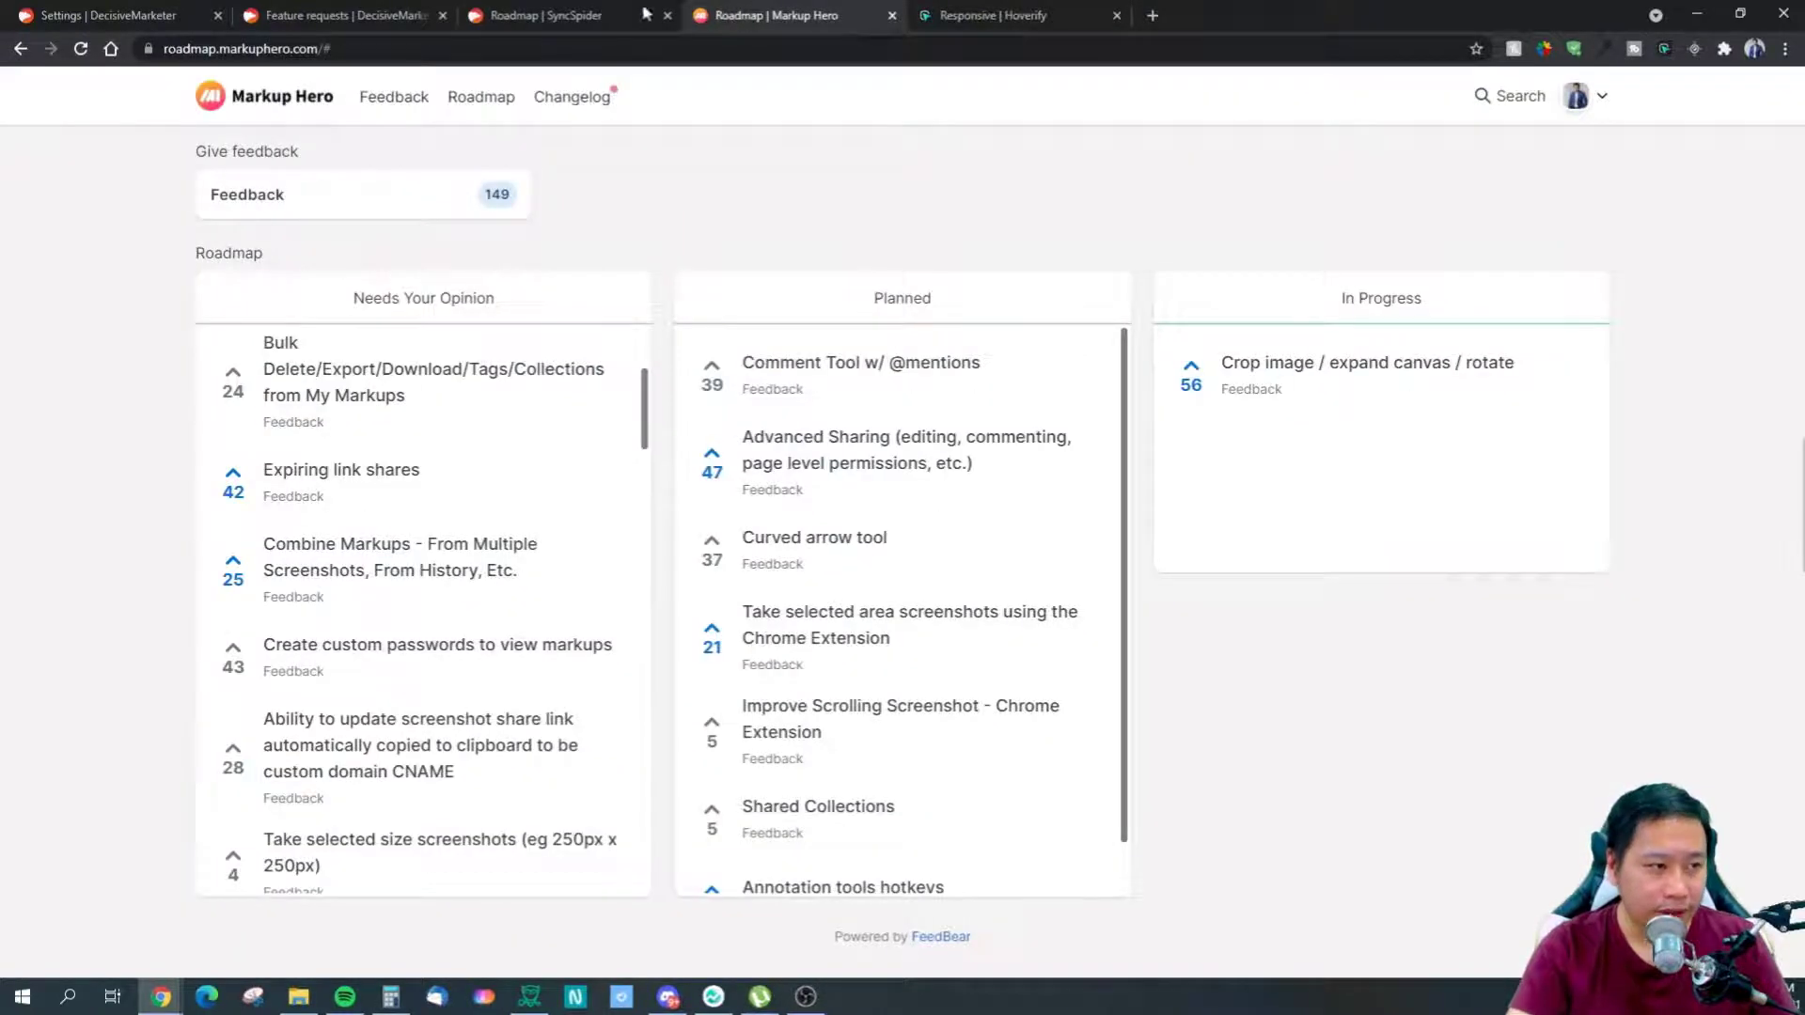
{"action": "left_click", "coordinate": [545, 15]}
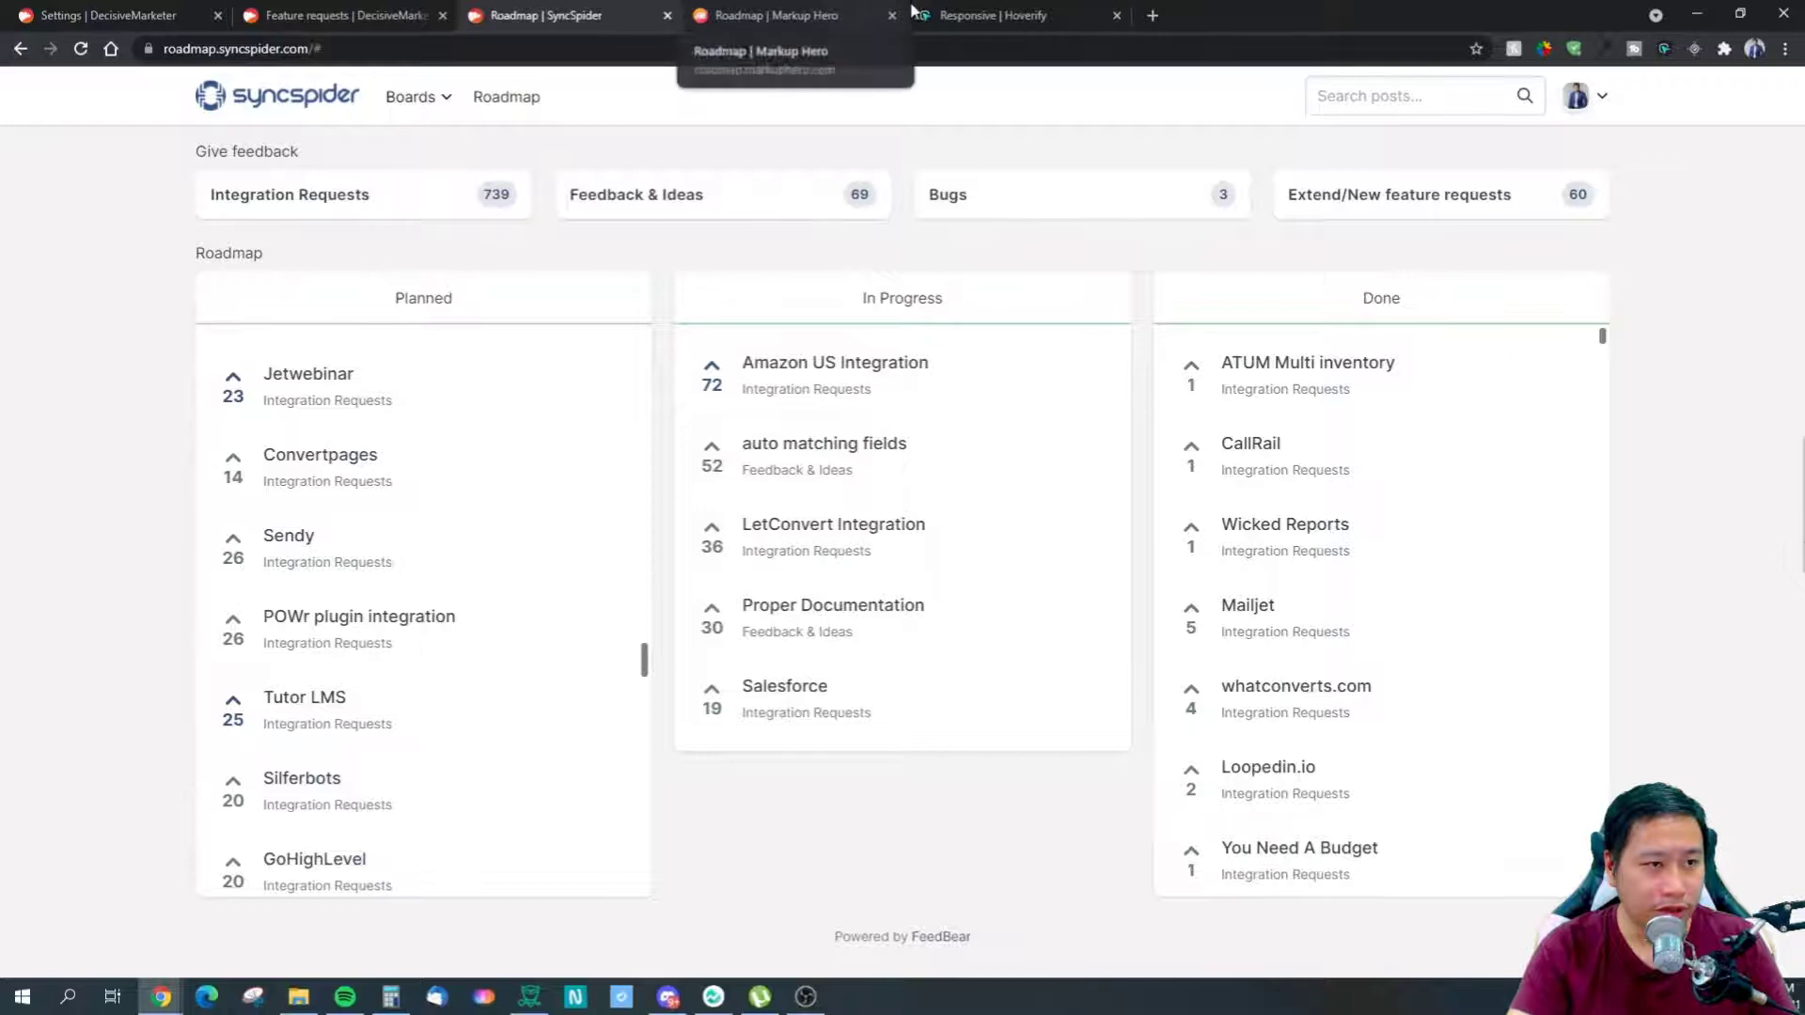
{"action": "left_click", "coordinate": [1008, 11]}
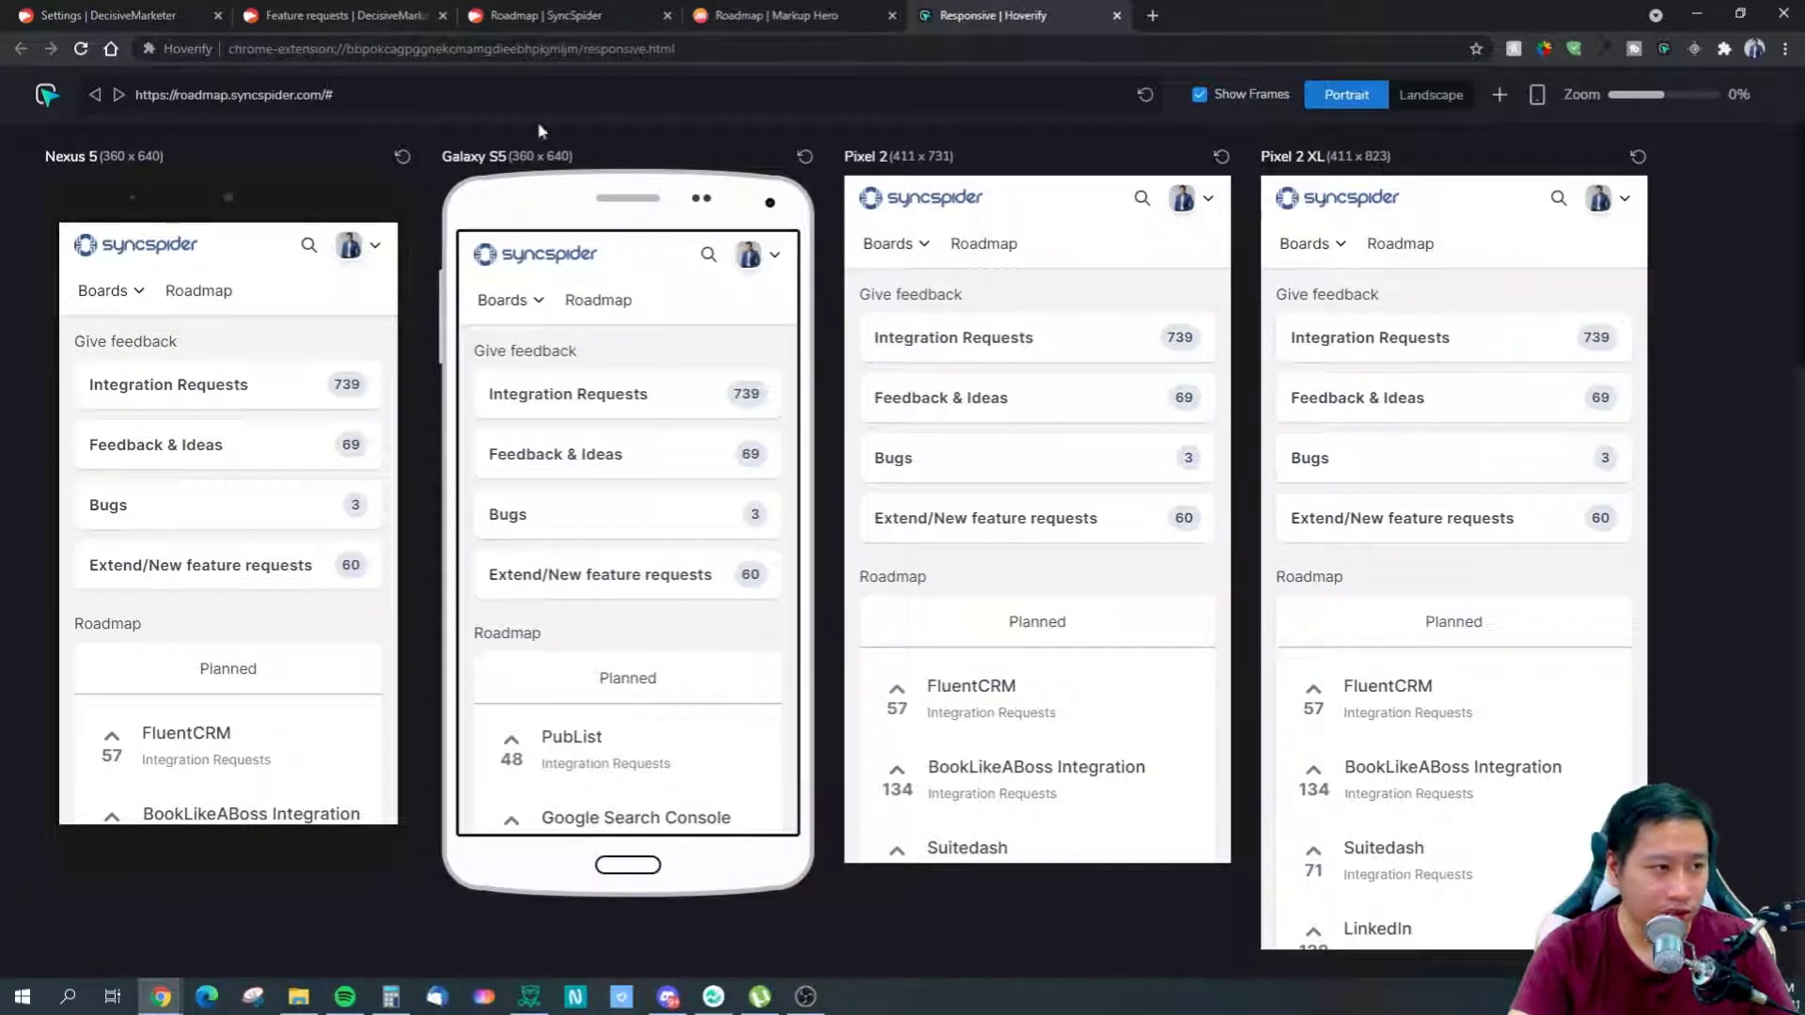
{"action": "scroll", "coordinate": [658, 693], "scroll_direction": "down", "scroll_amount": 3}
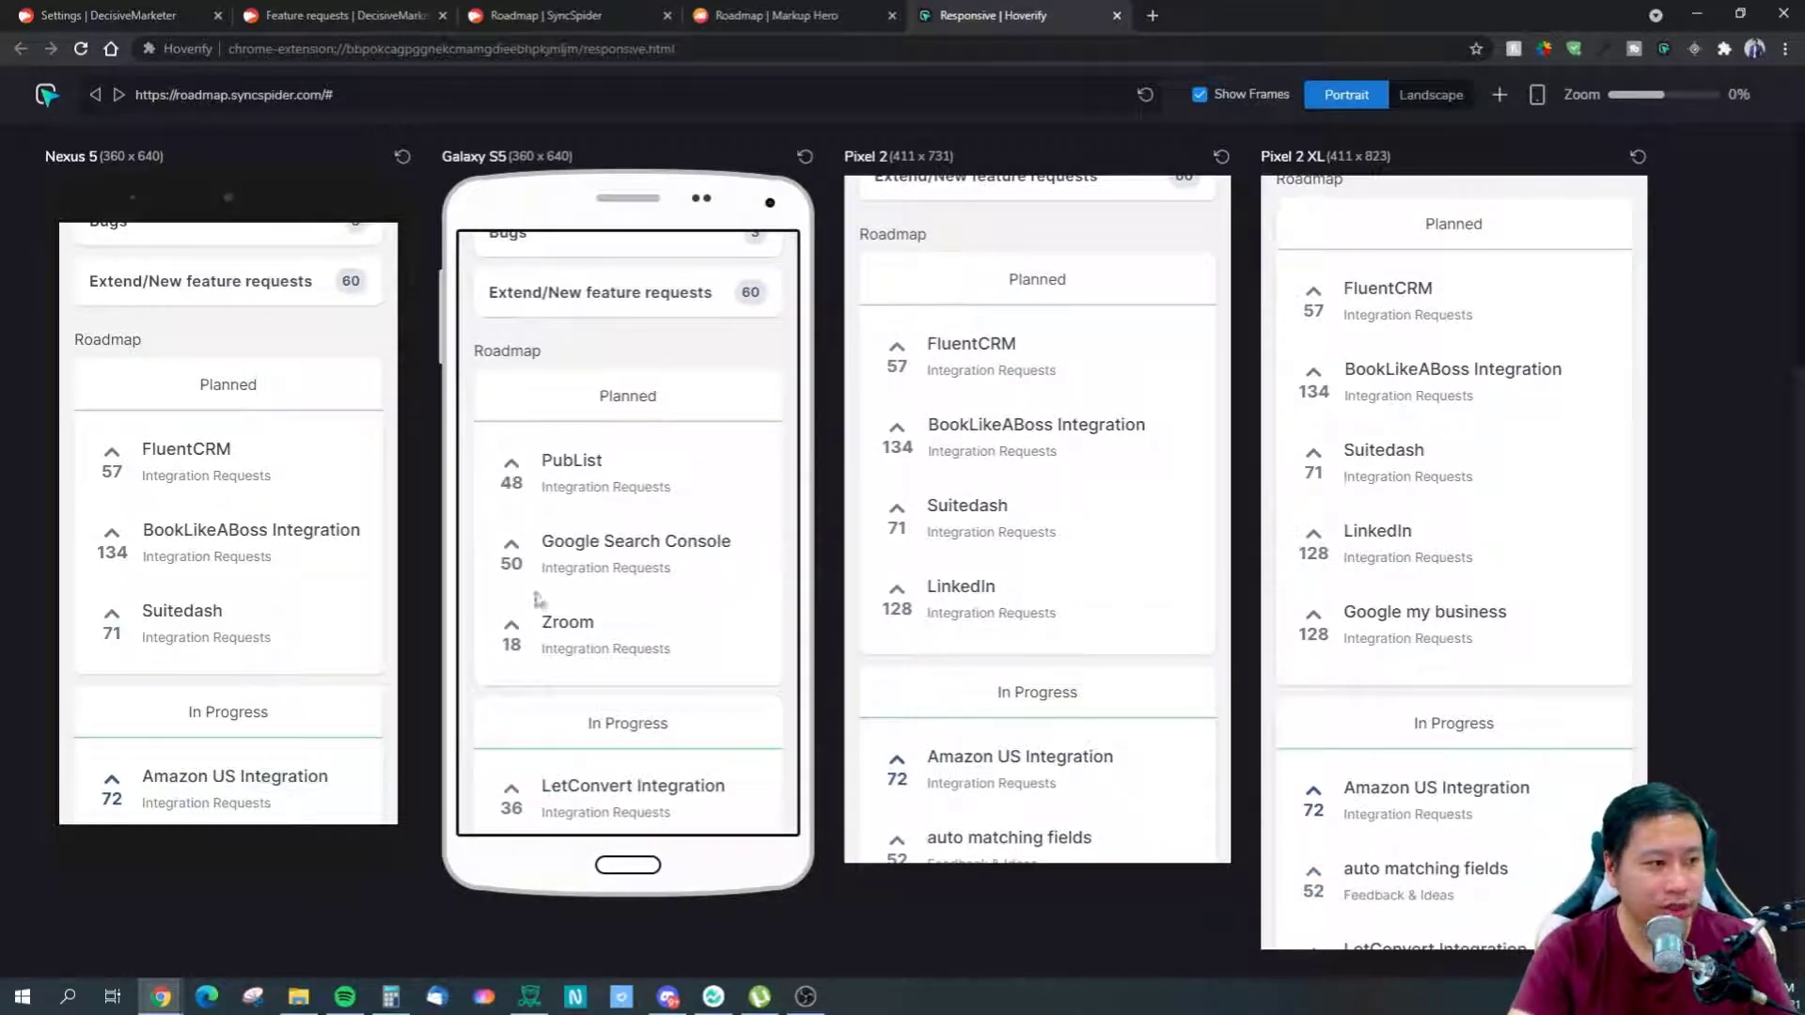
{"action": "scroll", "coordinate": [524, 592], "scroll_direction": "down", "scroll_amount": 5}
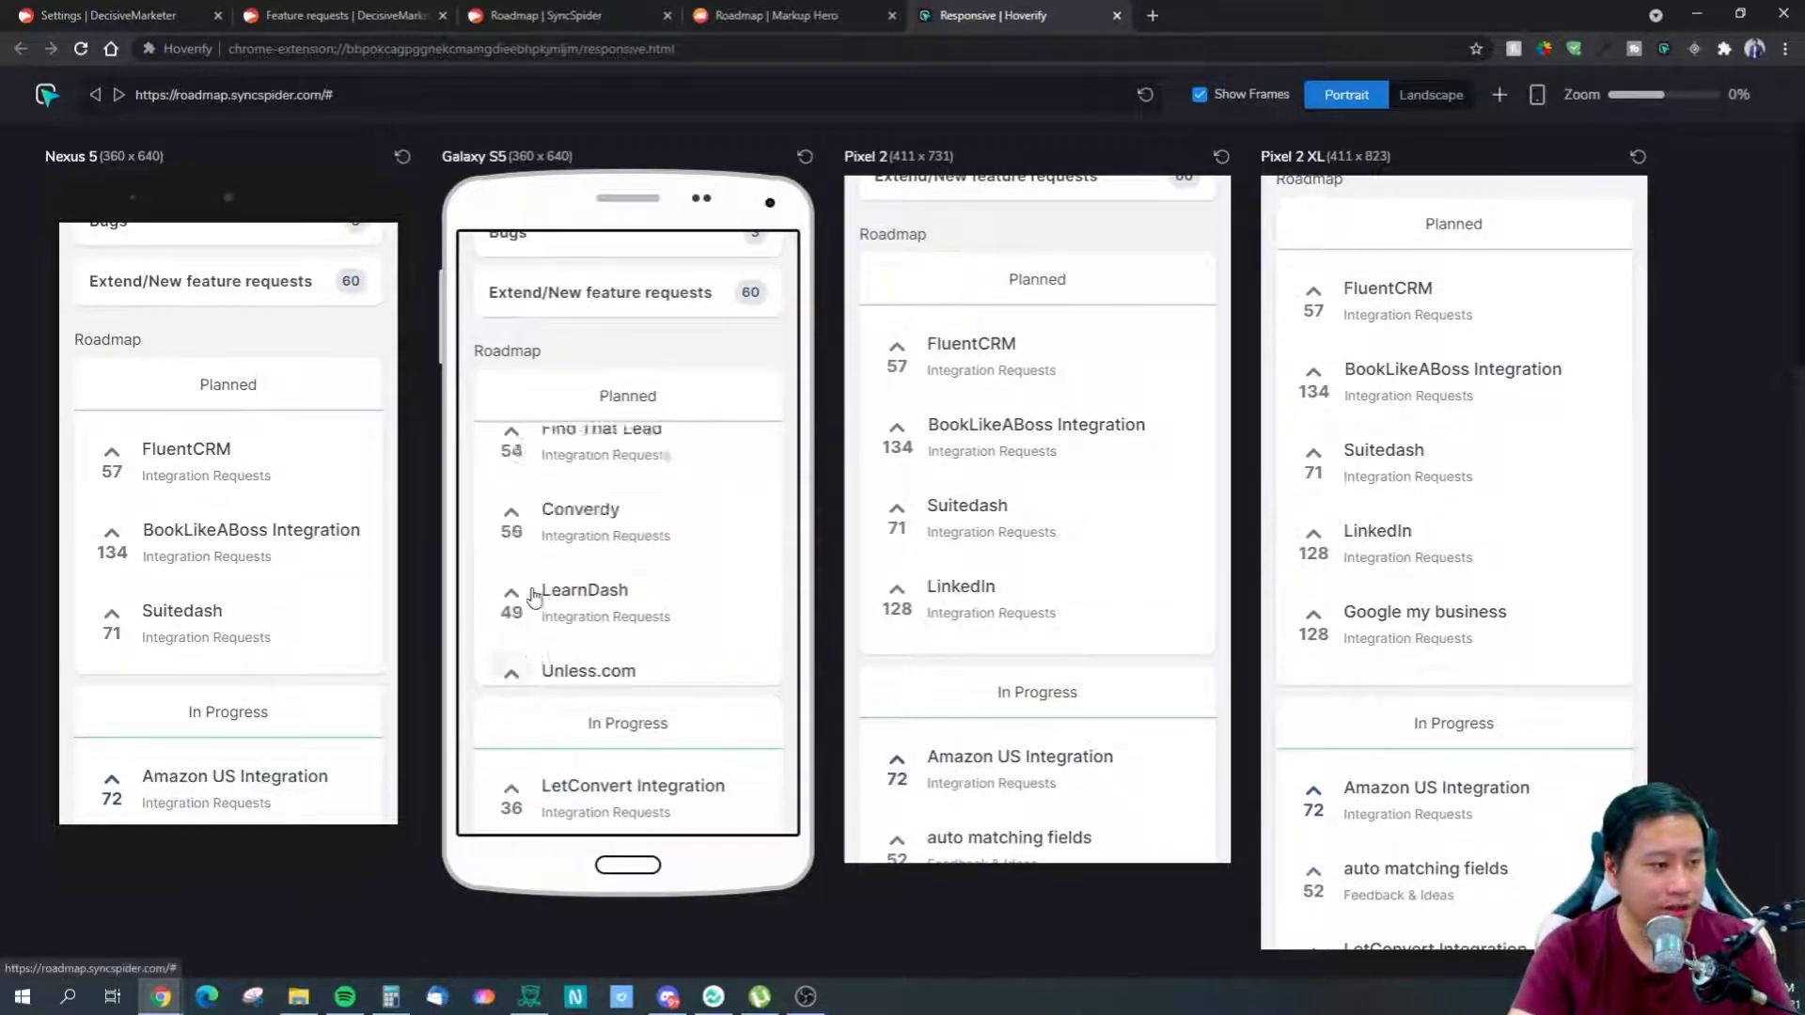
{"action": "left_click", "coordinate": [535, 15]}
{"action": "left_click", "coordinate": [347, 13]}
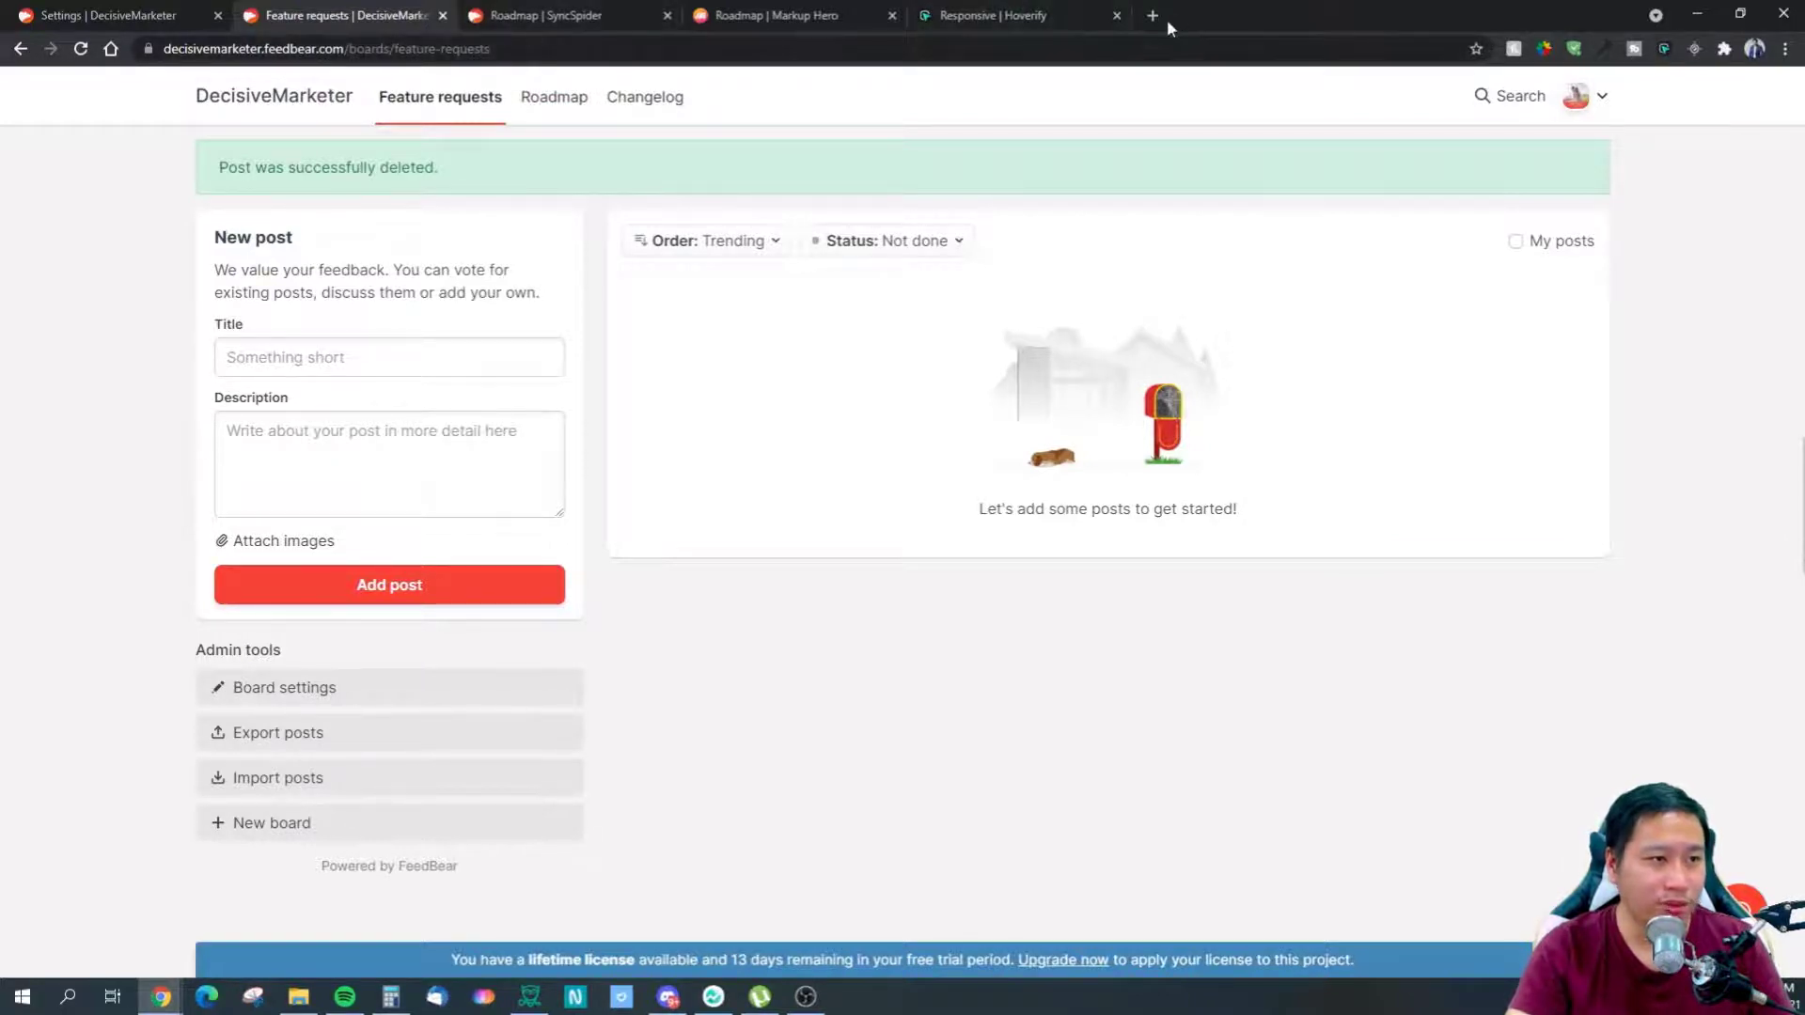
Load decisivemarketer.feedbear.com in the Hoverify tab and compare its empty roadmap with Markup Hero's
{"action": "left_click", "coordinate": [356, 52]}
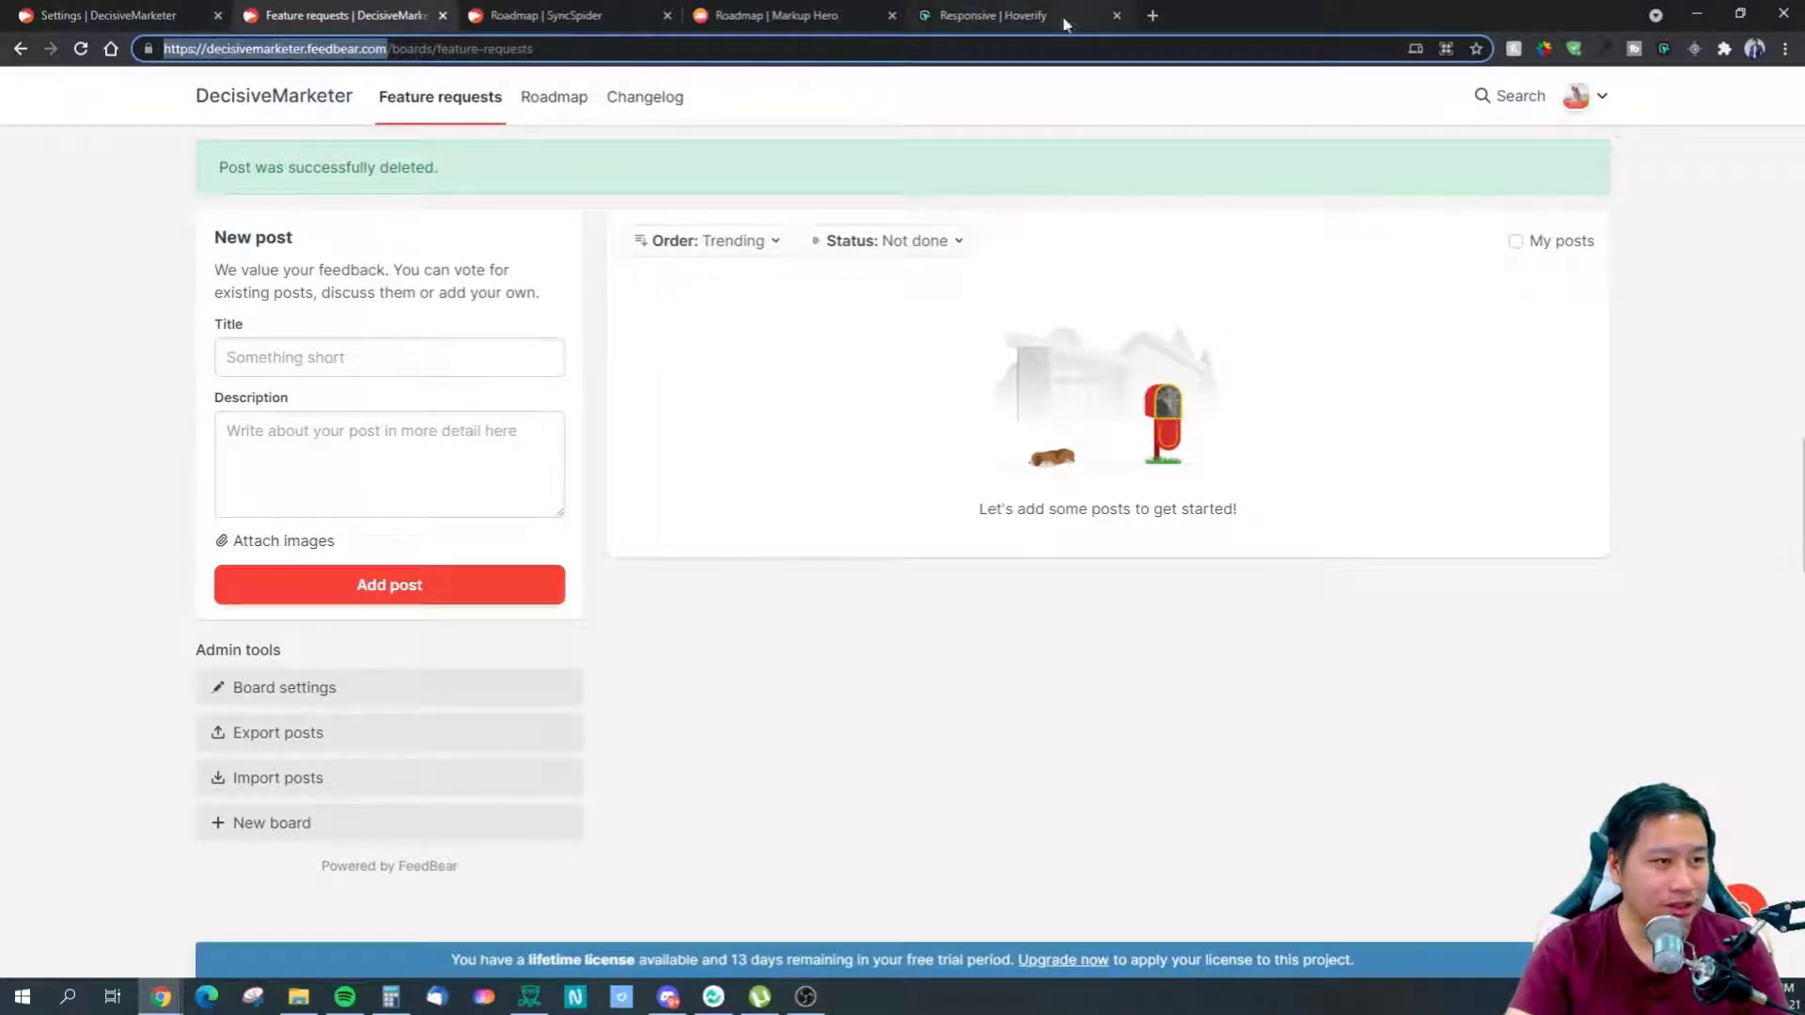
{"action": "left_click", "coordinate": [987, 15]}
{"action": "left_click", "coordinate": [845, 48]}
{"action": "type", "text": "dec"}
{"action": "key", "text": "Return"}
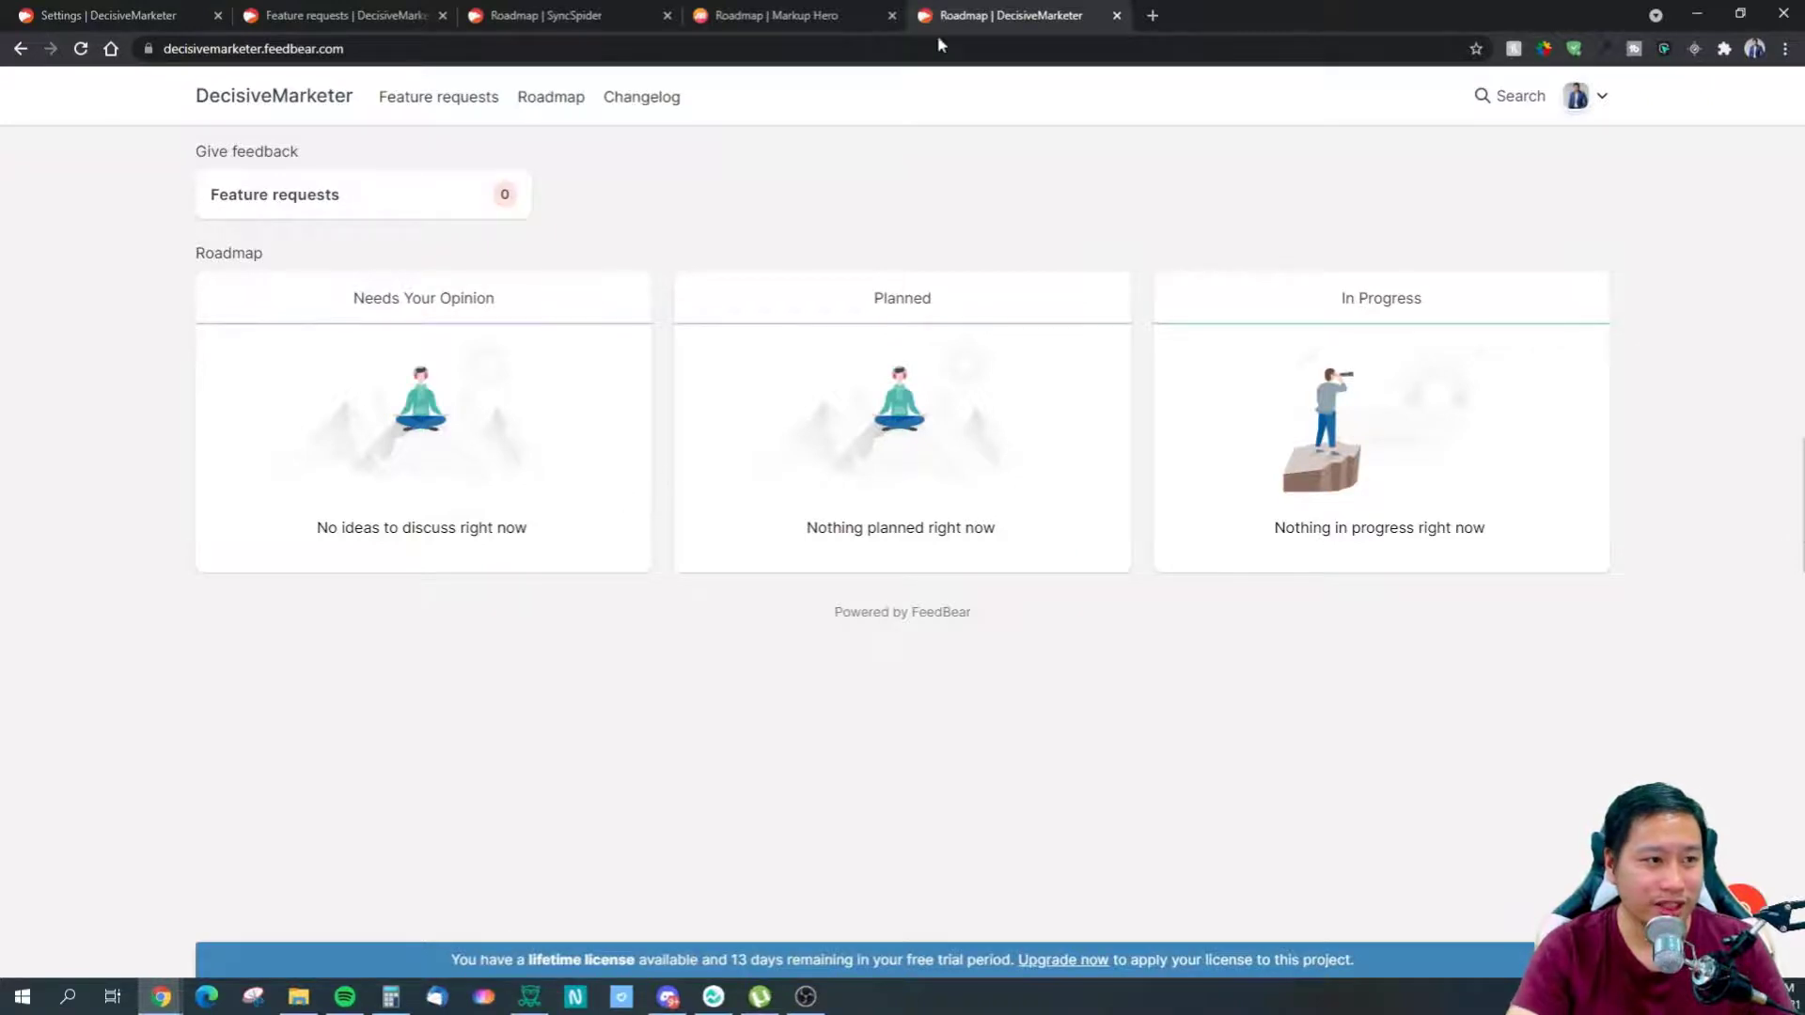
{"action": "left_click", "coordinate": [770, 16]}
{"action": "left_click", "coordinate": [952, 9]}
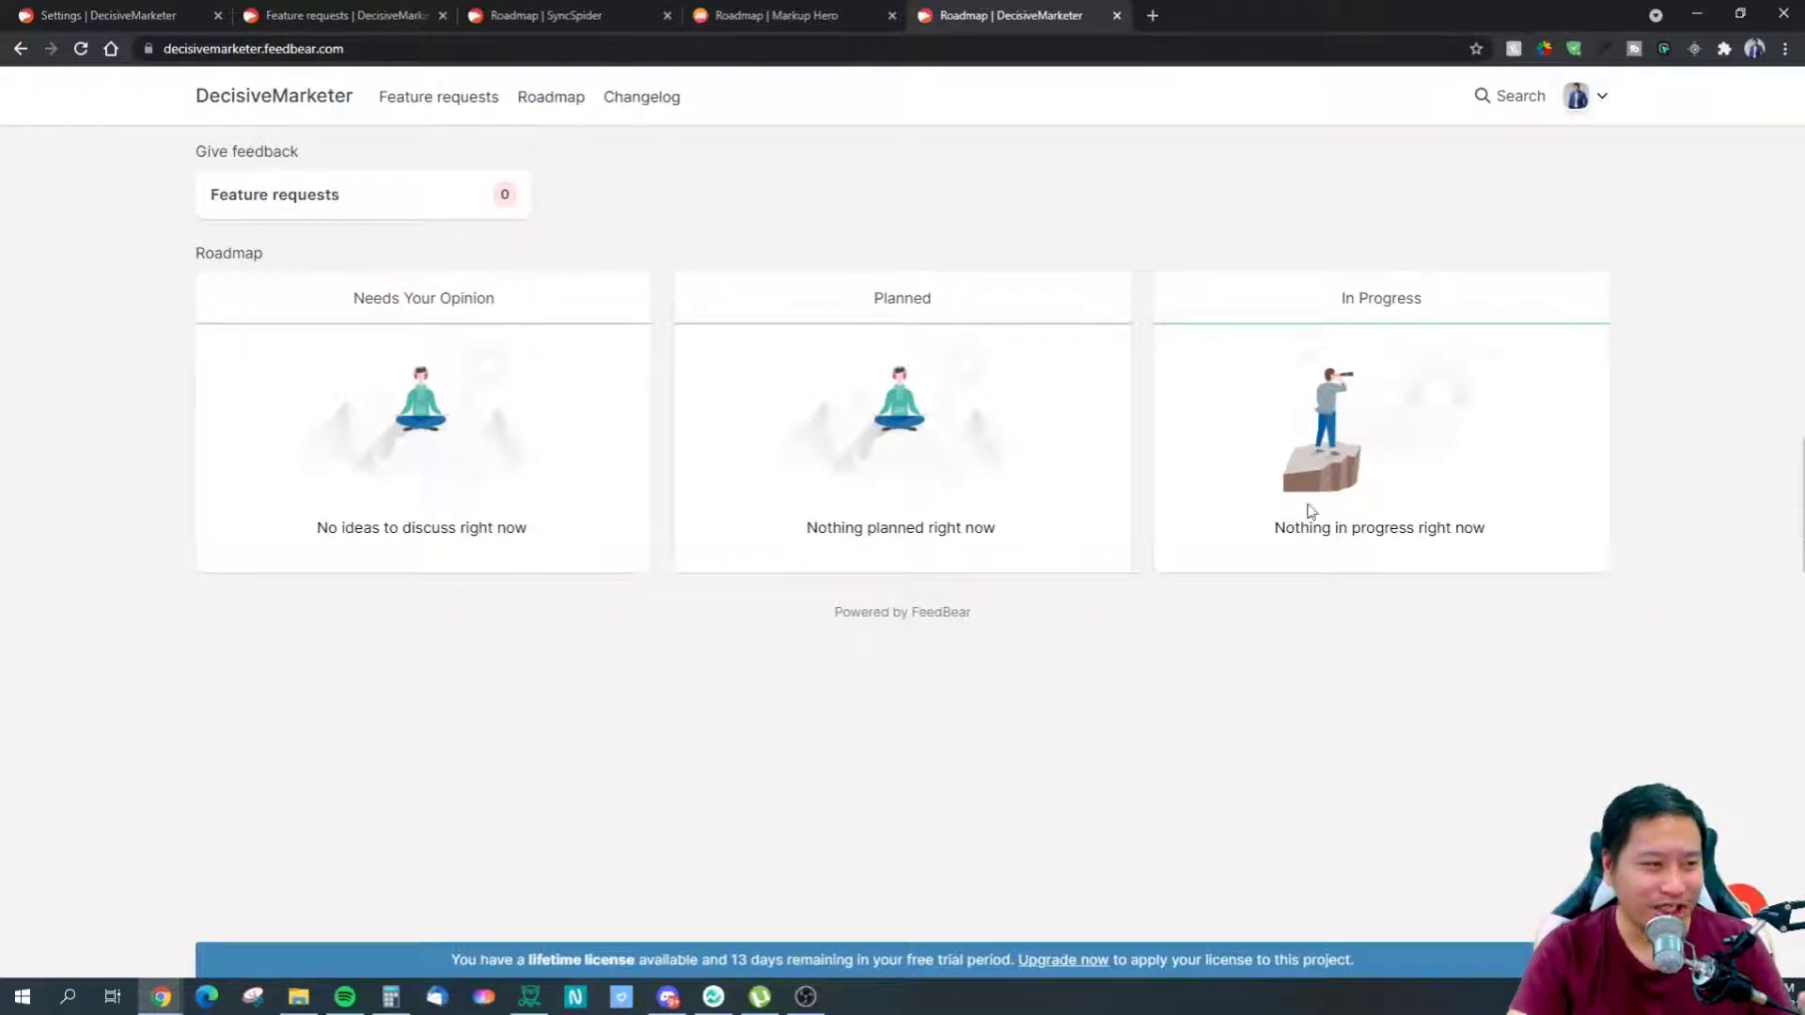
Open the Feature requests board settings and look over the live new-post preview
{"action": "left_click", "coordinate": [371, 15]}
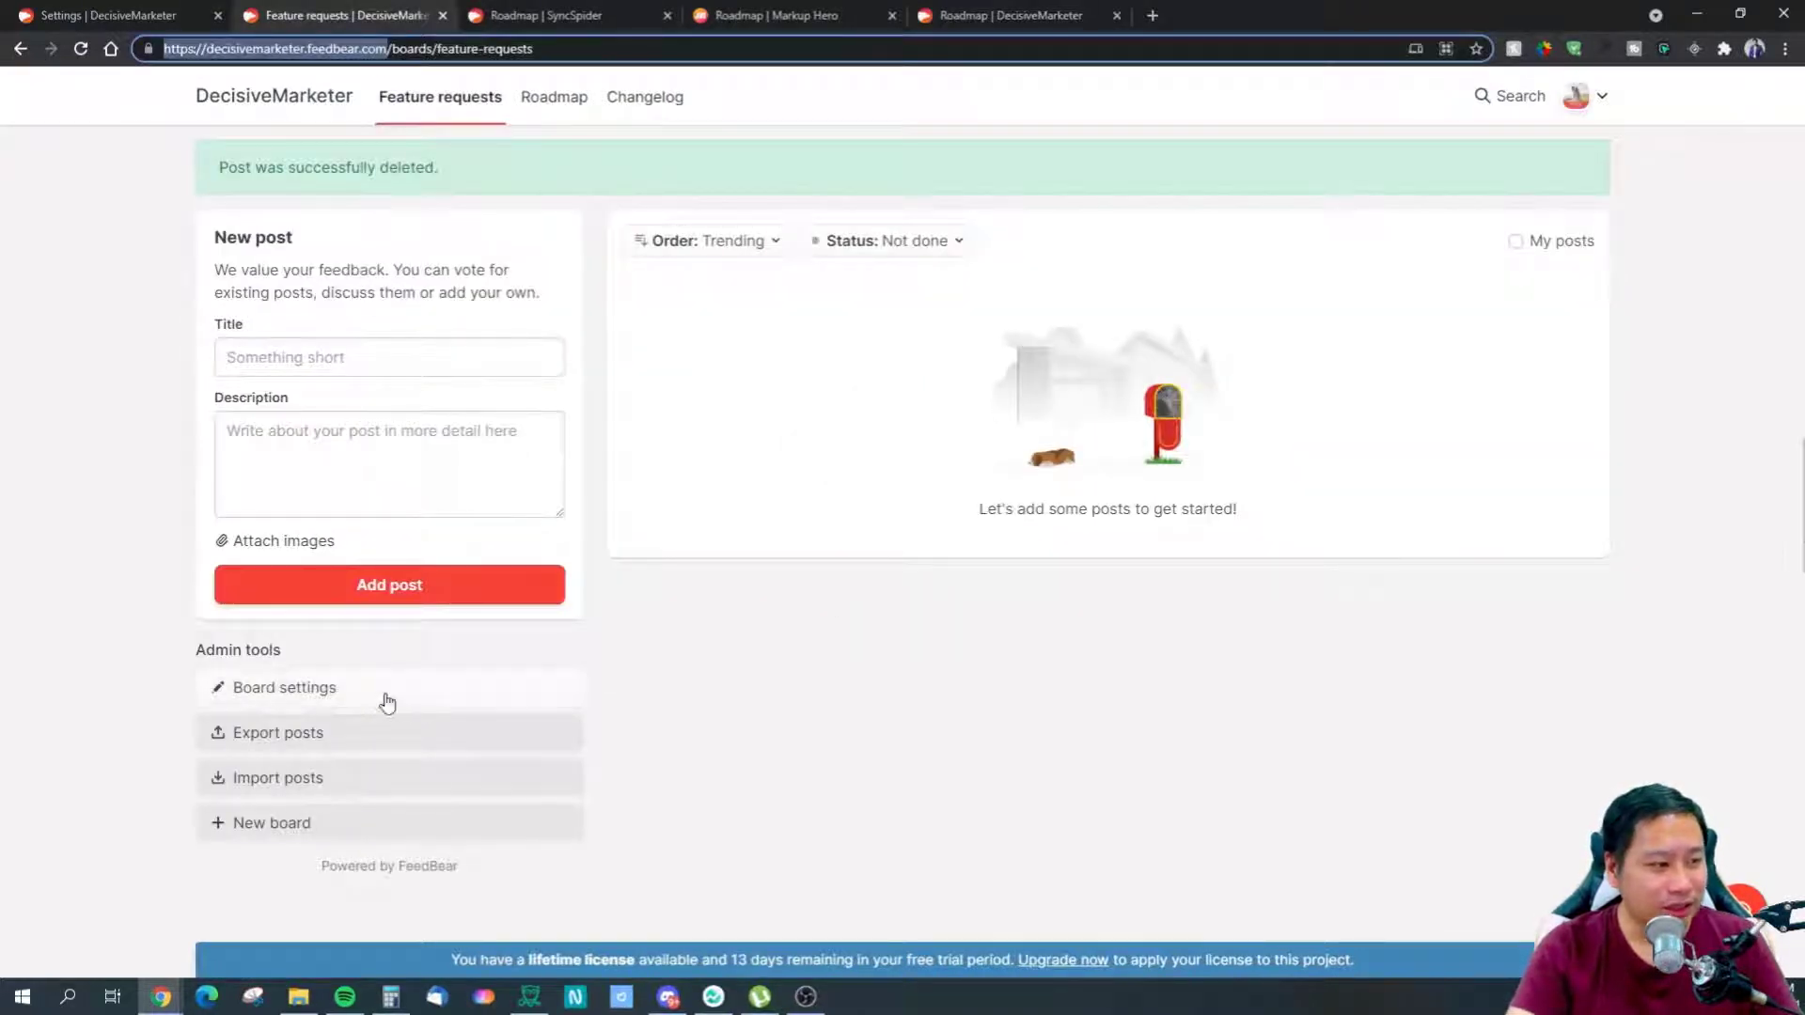
{"action": "left_click", "coordinate": [367, 696]}
{"action": "scroll", "coordinate": [887, 584], "scroll_direction": "down", "scroll_amount": 2}
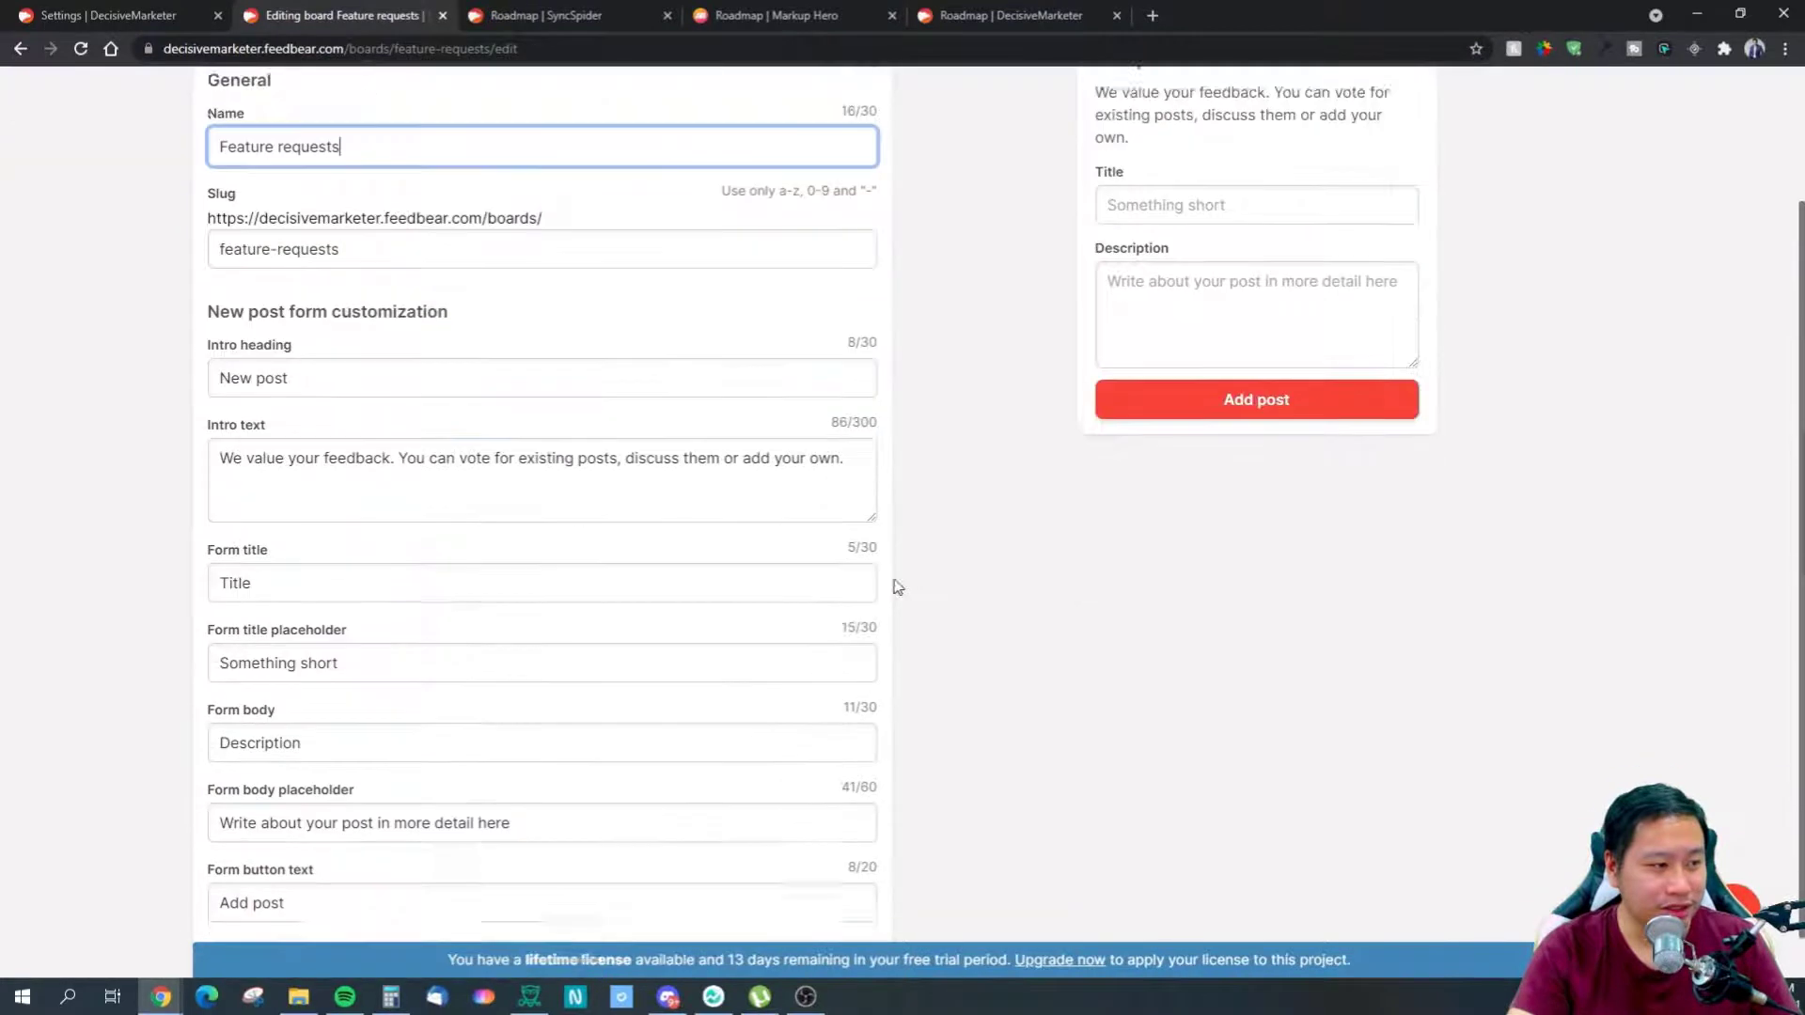
{"action": "scroll", "coordinate": [492, 504], "scroll_direction": "up", "scroll_amount": 2}
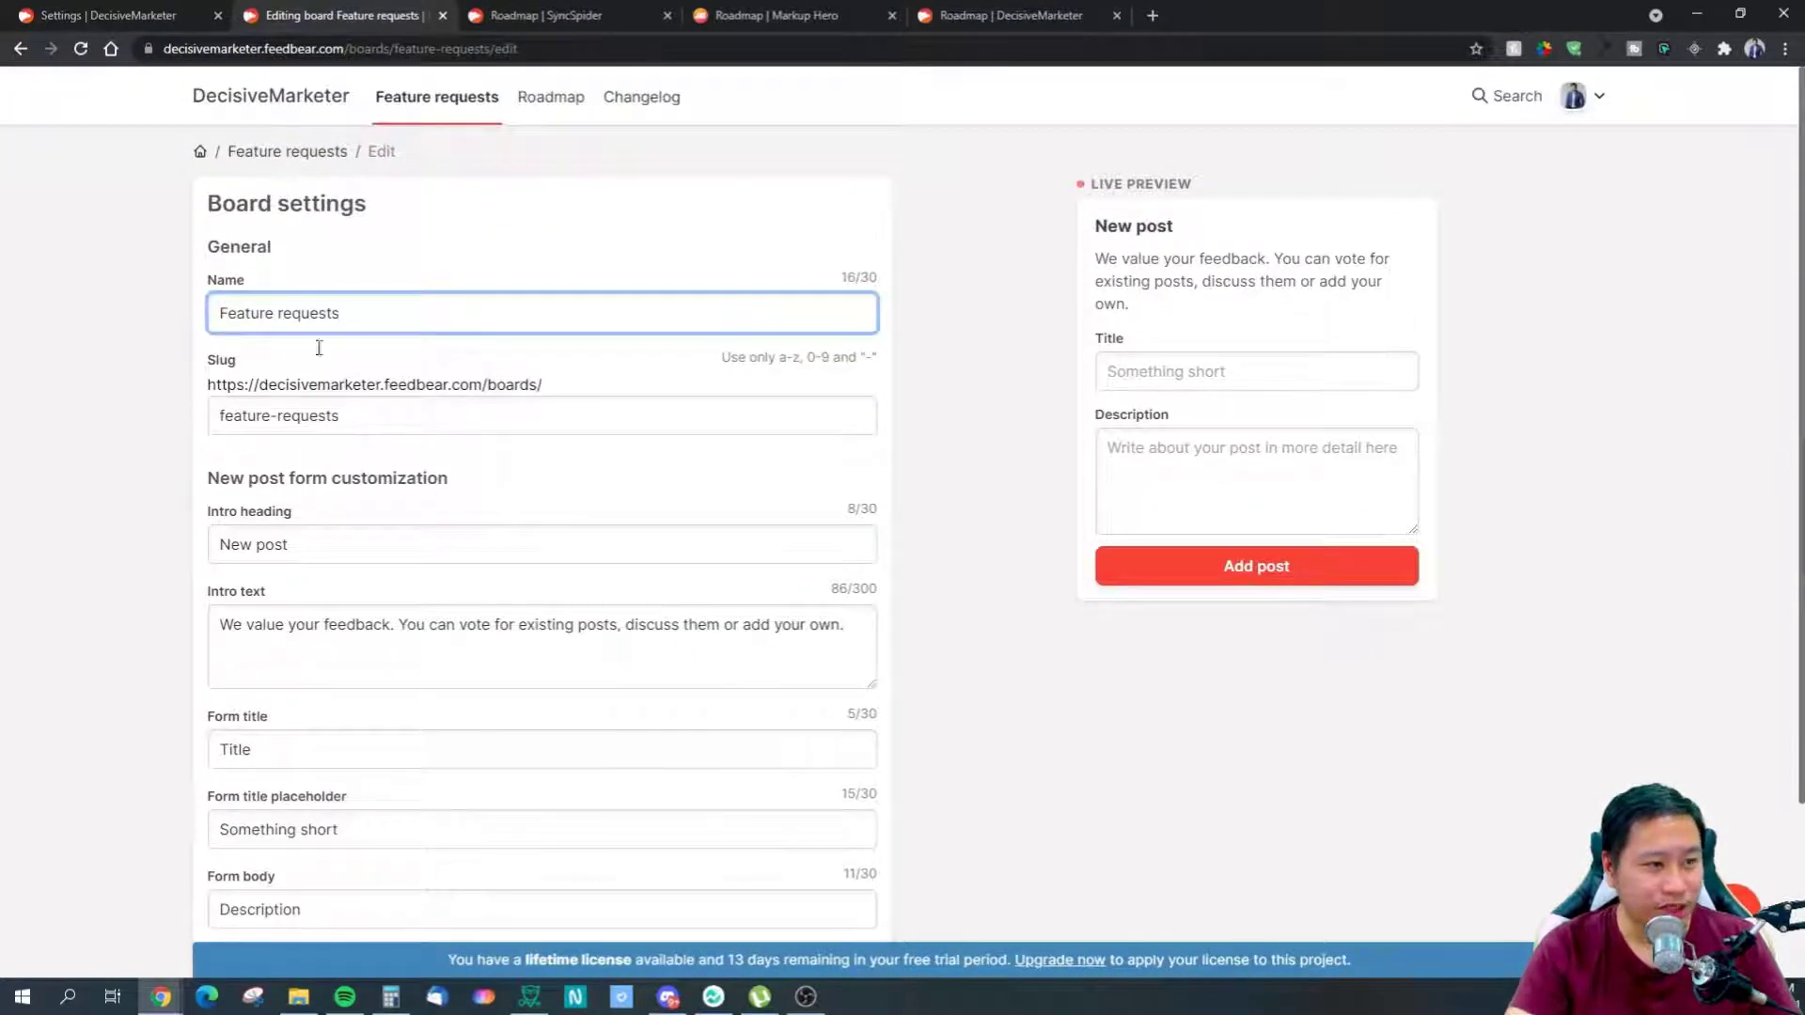
{"action": "scroll", "coordinate": [384, 498], "scroll_direction": "down", "scroll_amount": 2}
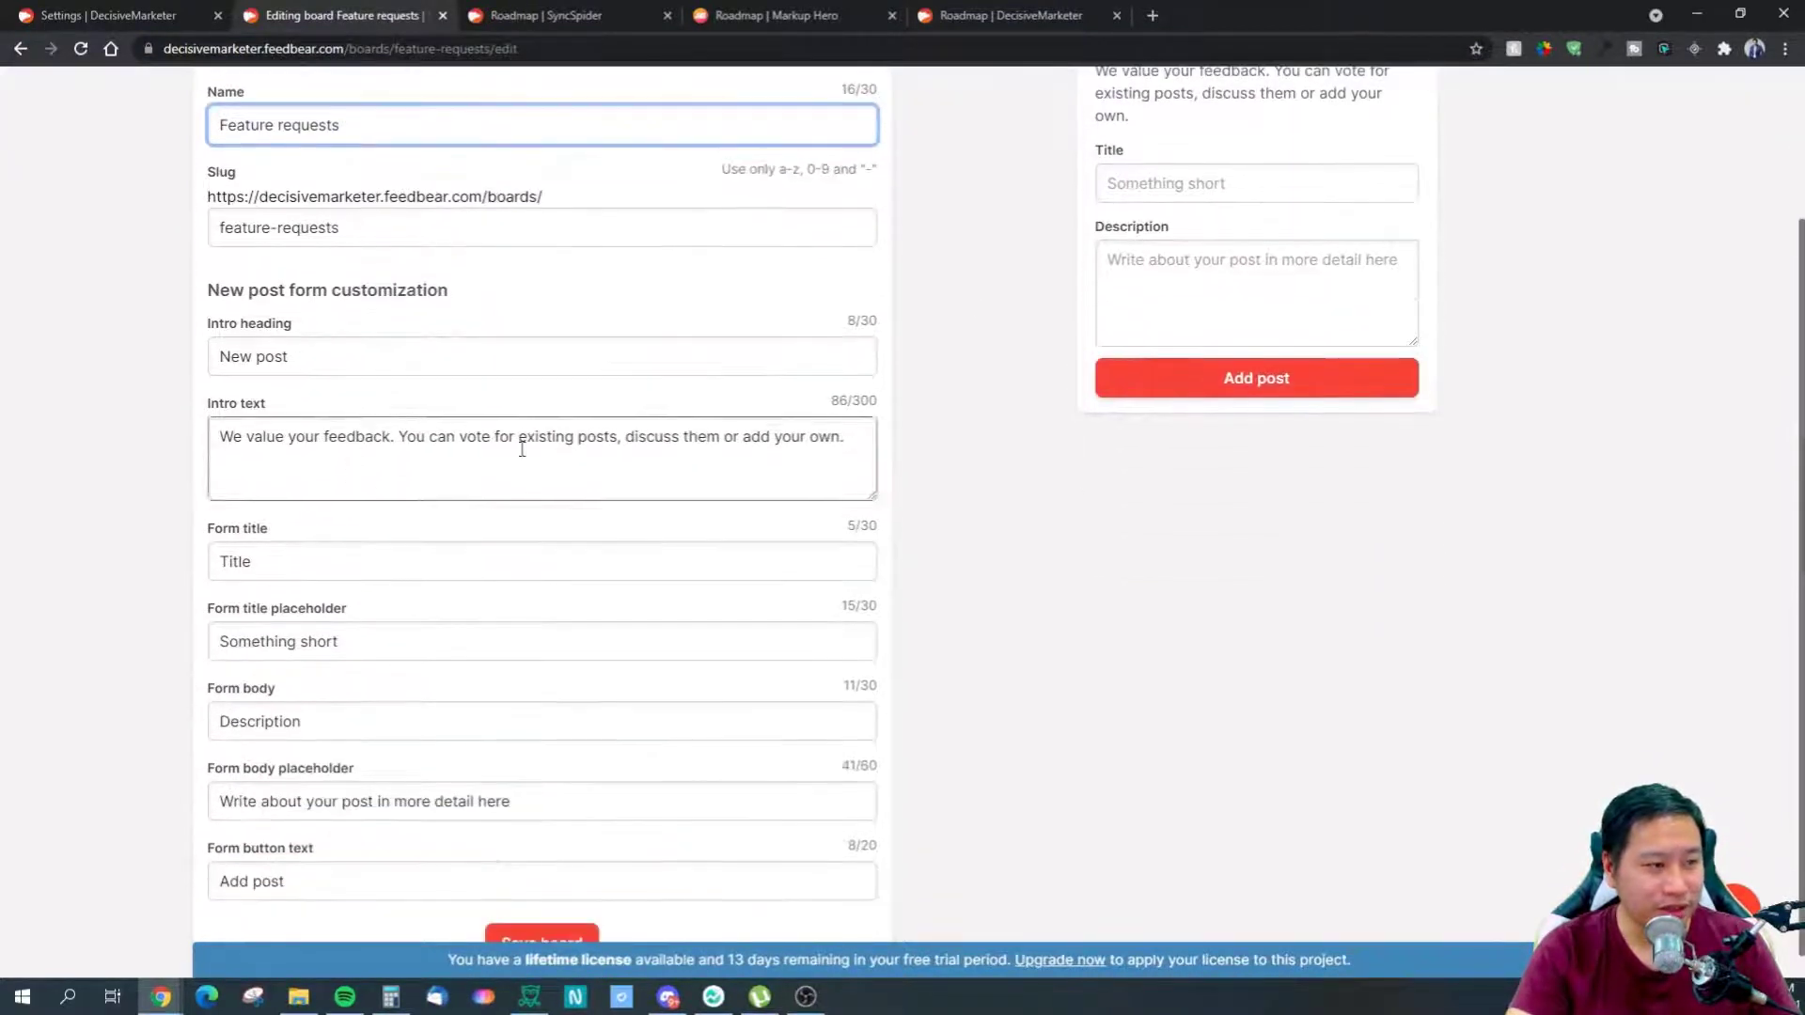
{"action": "scroll", "coordinate": [793, 354], "scroll_direction": "up", "scroll_amount": 2}
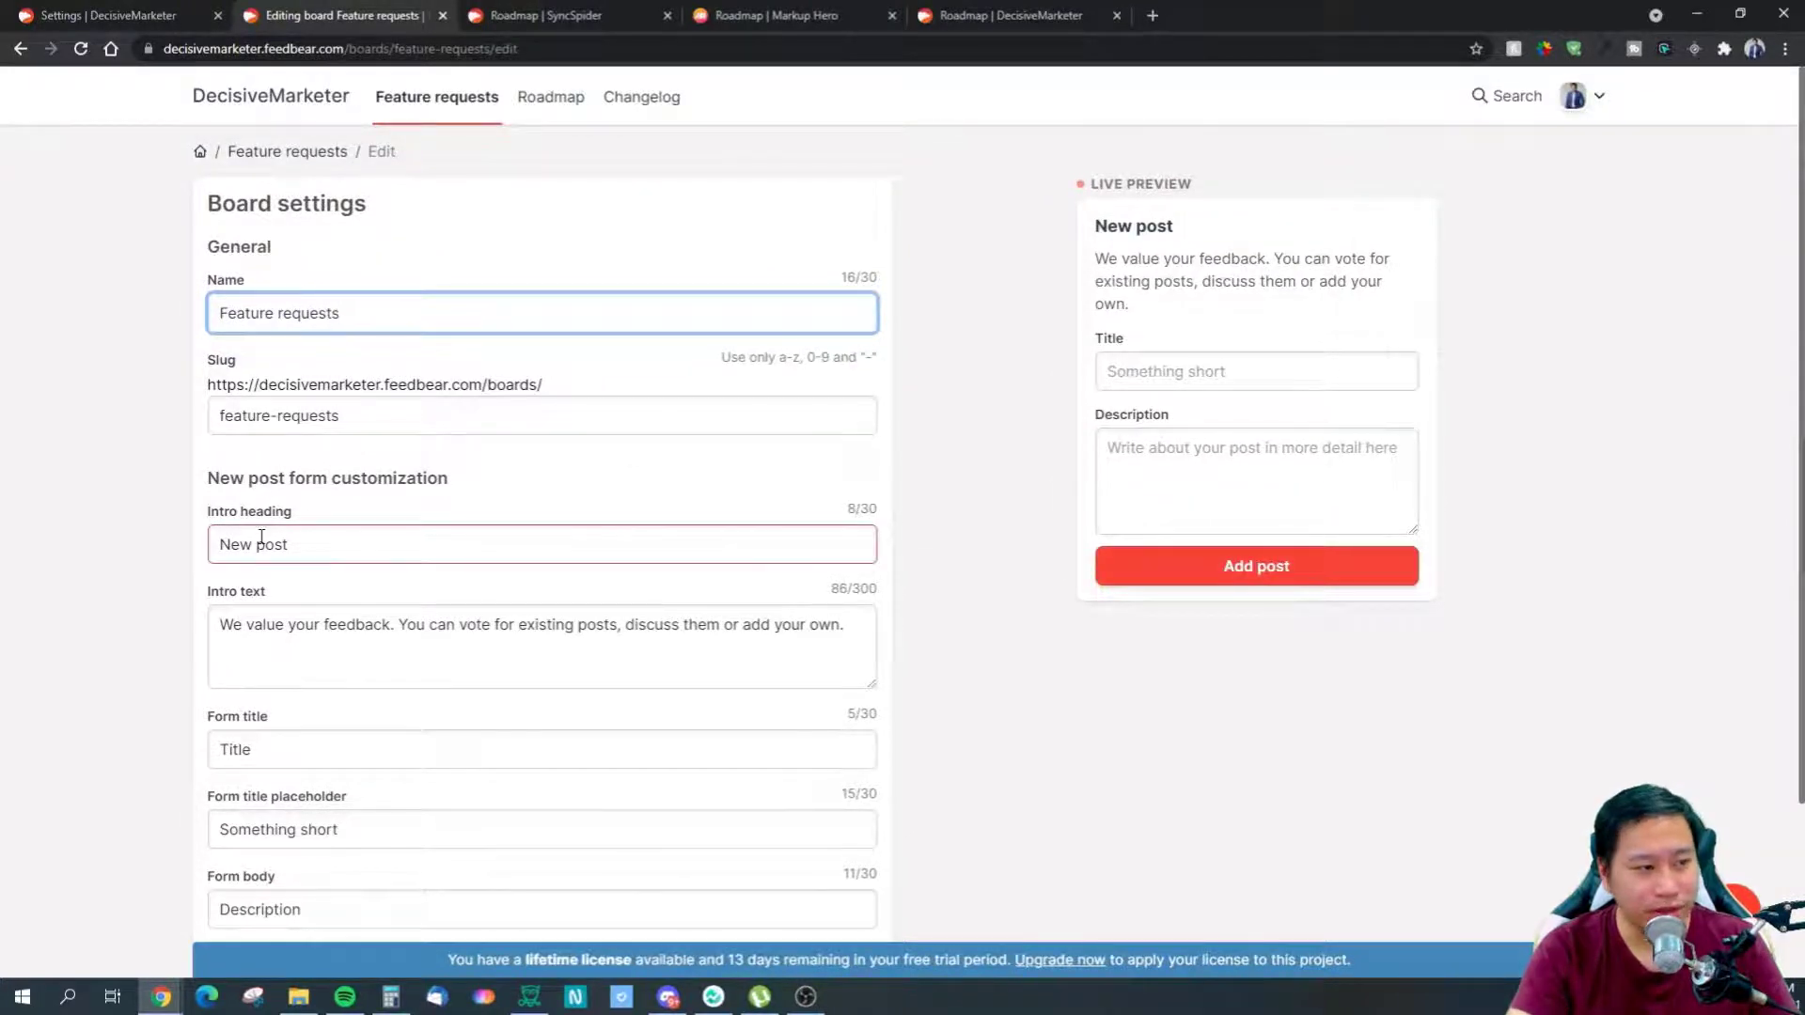
{"action": "scroll", "coordinate": [263, 536], "scroll_direction": "down", "scroll_amount": 1}
{"action": "left_click_drag", "start_coordinate": [1119, 169], "coordinate": [1326, 376]}
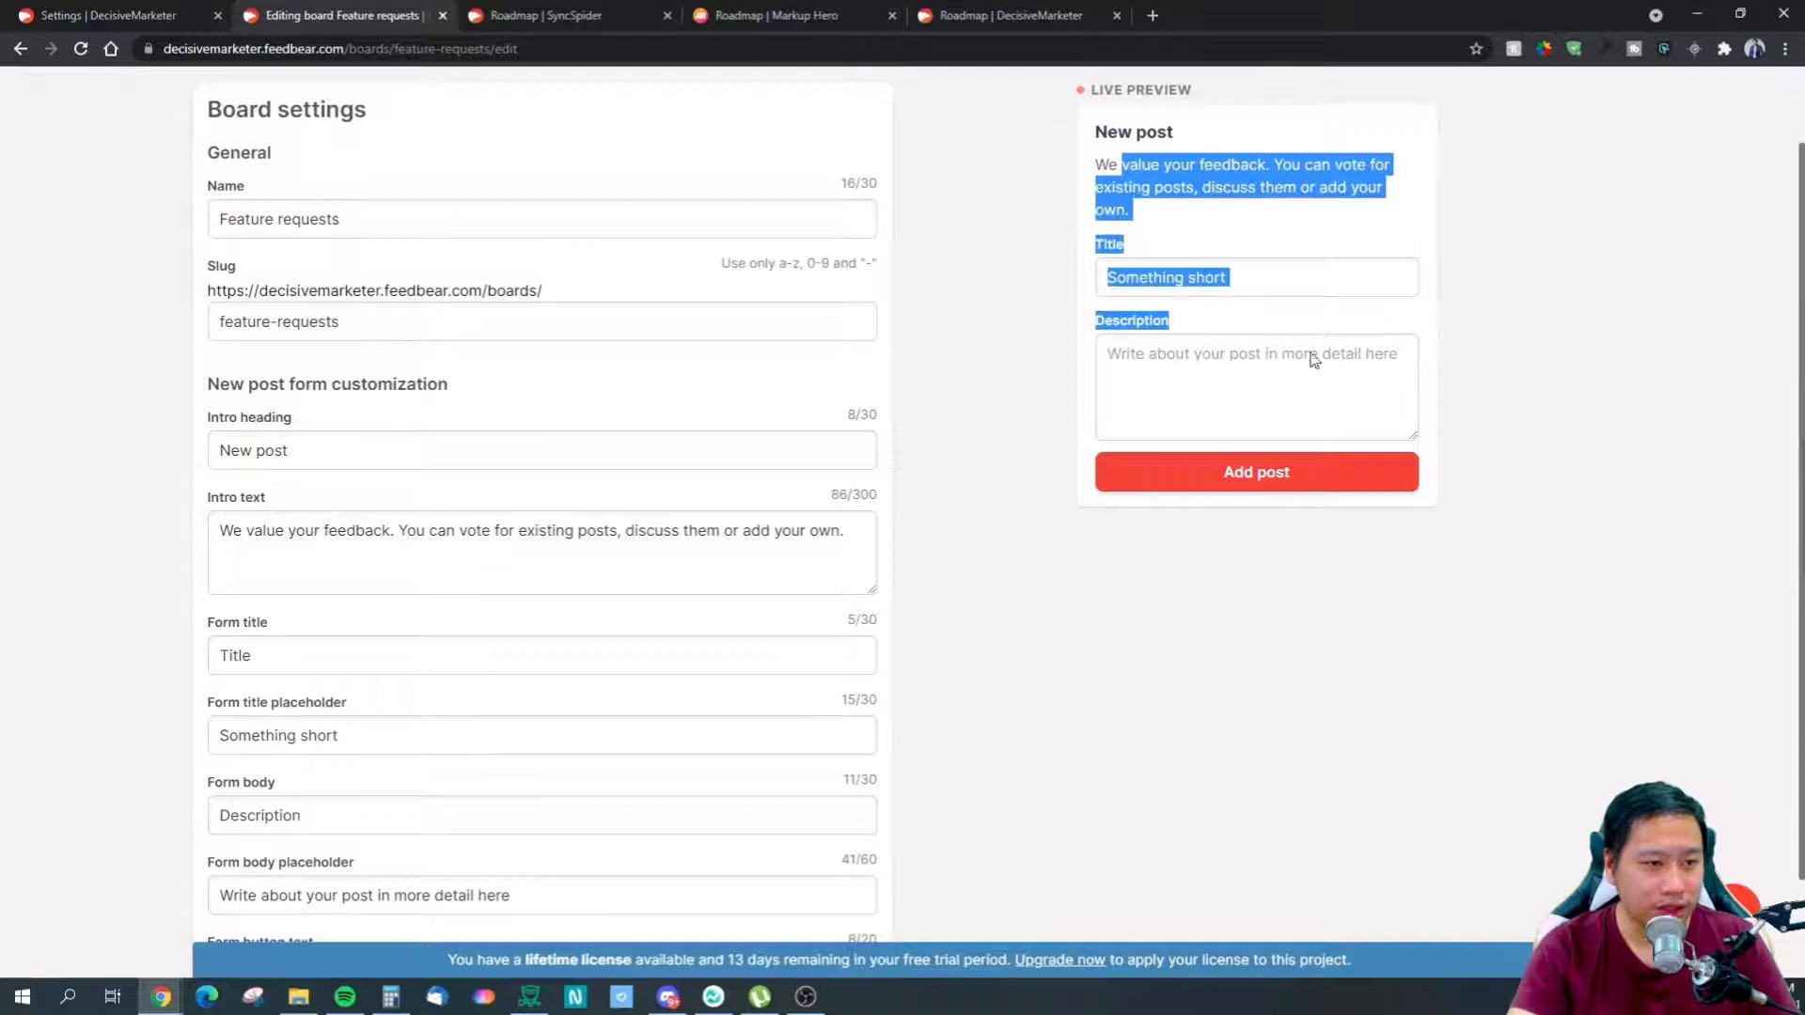
{"action": "left_click", "coordinate": [1566, 451]}
{"action": "scroll", "coordinate": [850, 683], "scroll_direction": "down", "scroll_amount": 1}
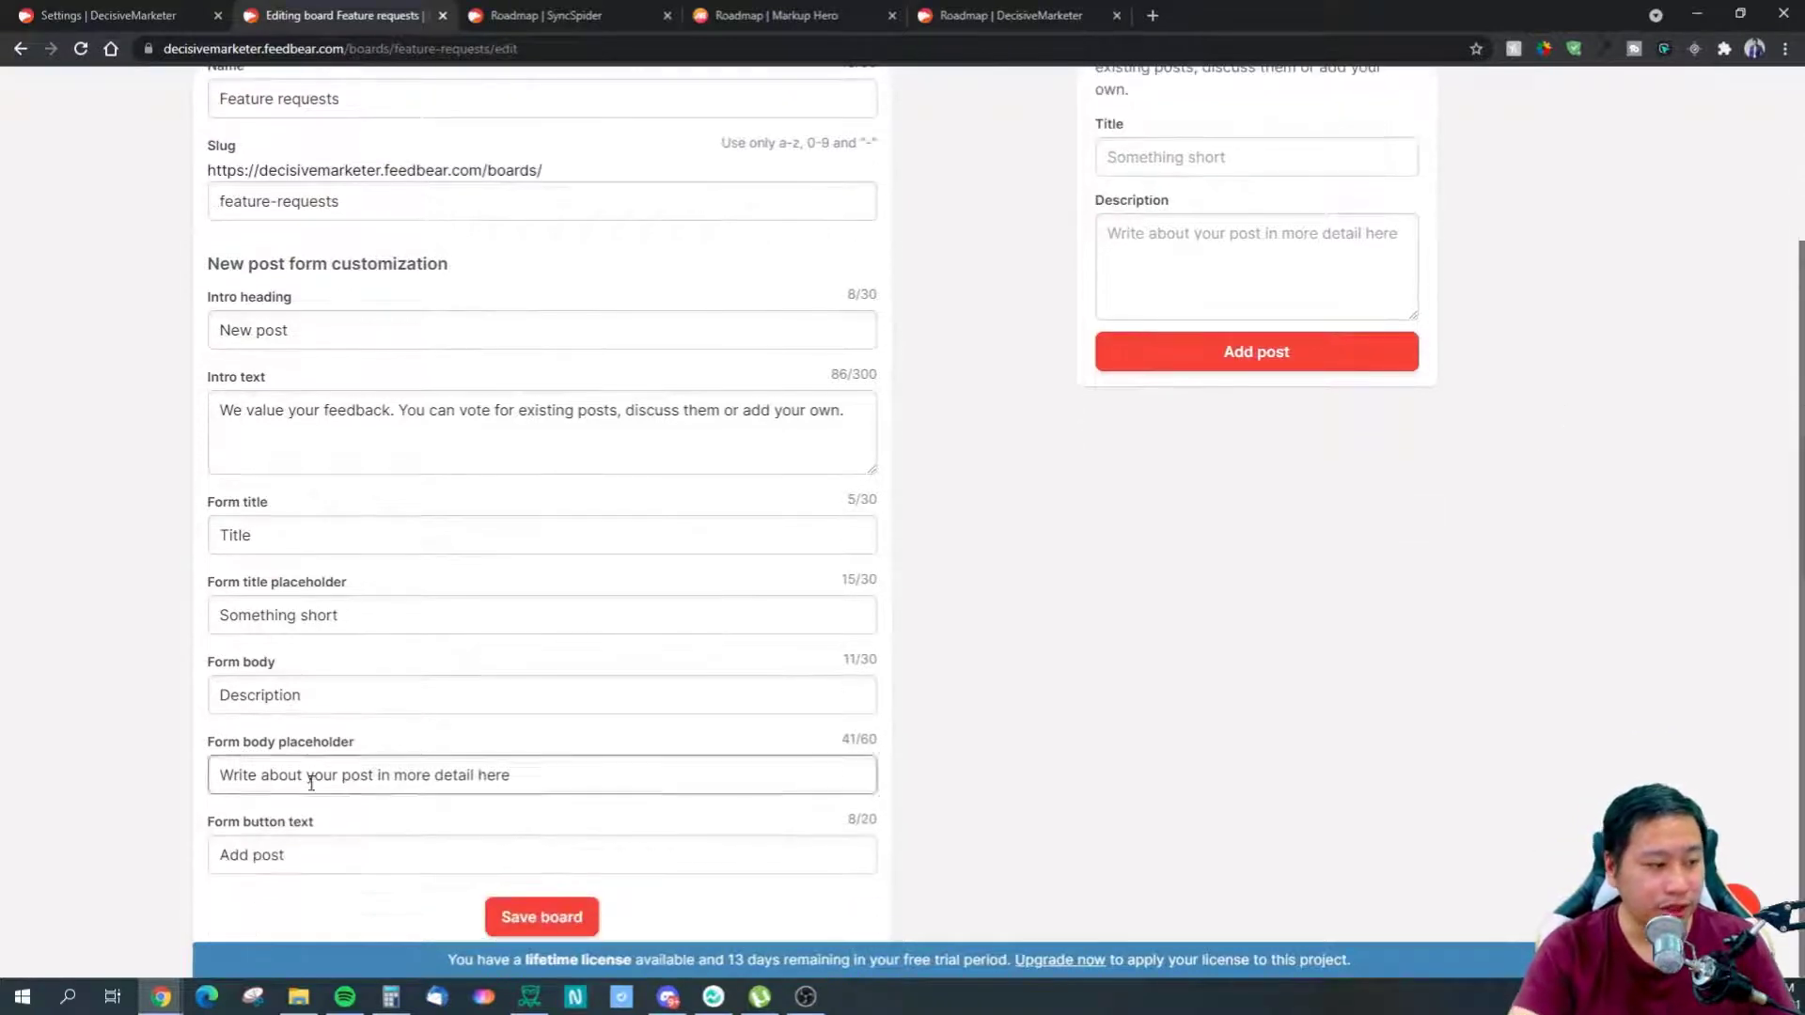
Try changing the form button text to 'Hello', then undo it back to 'Add post'
{"action": "left_click", "coordinate": [310, 855]}
{"action": "left_click_drag", "start_coordinate": [310, 854], "coordinate": [174, 860]}
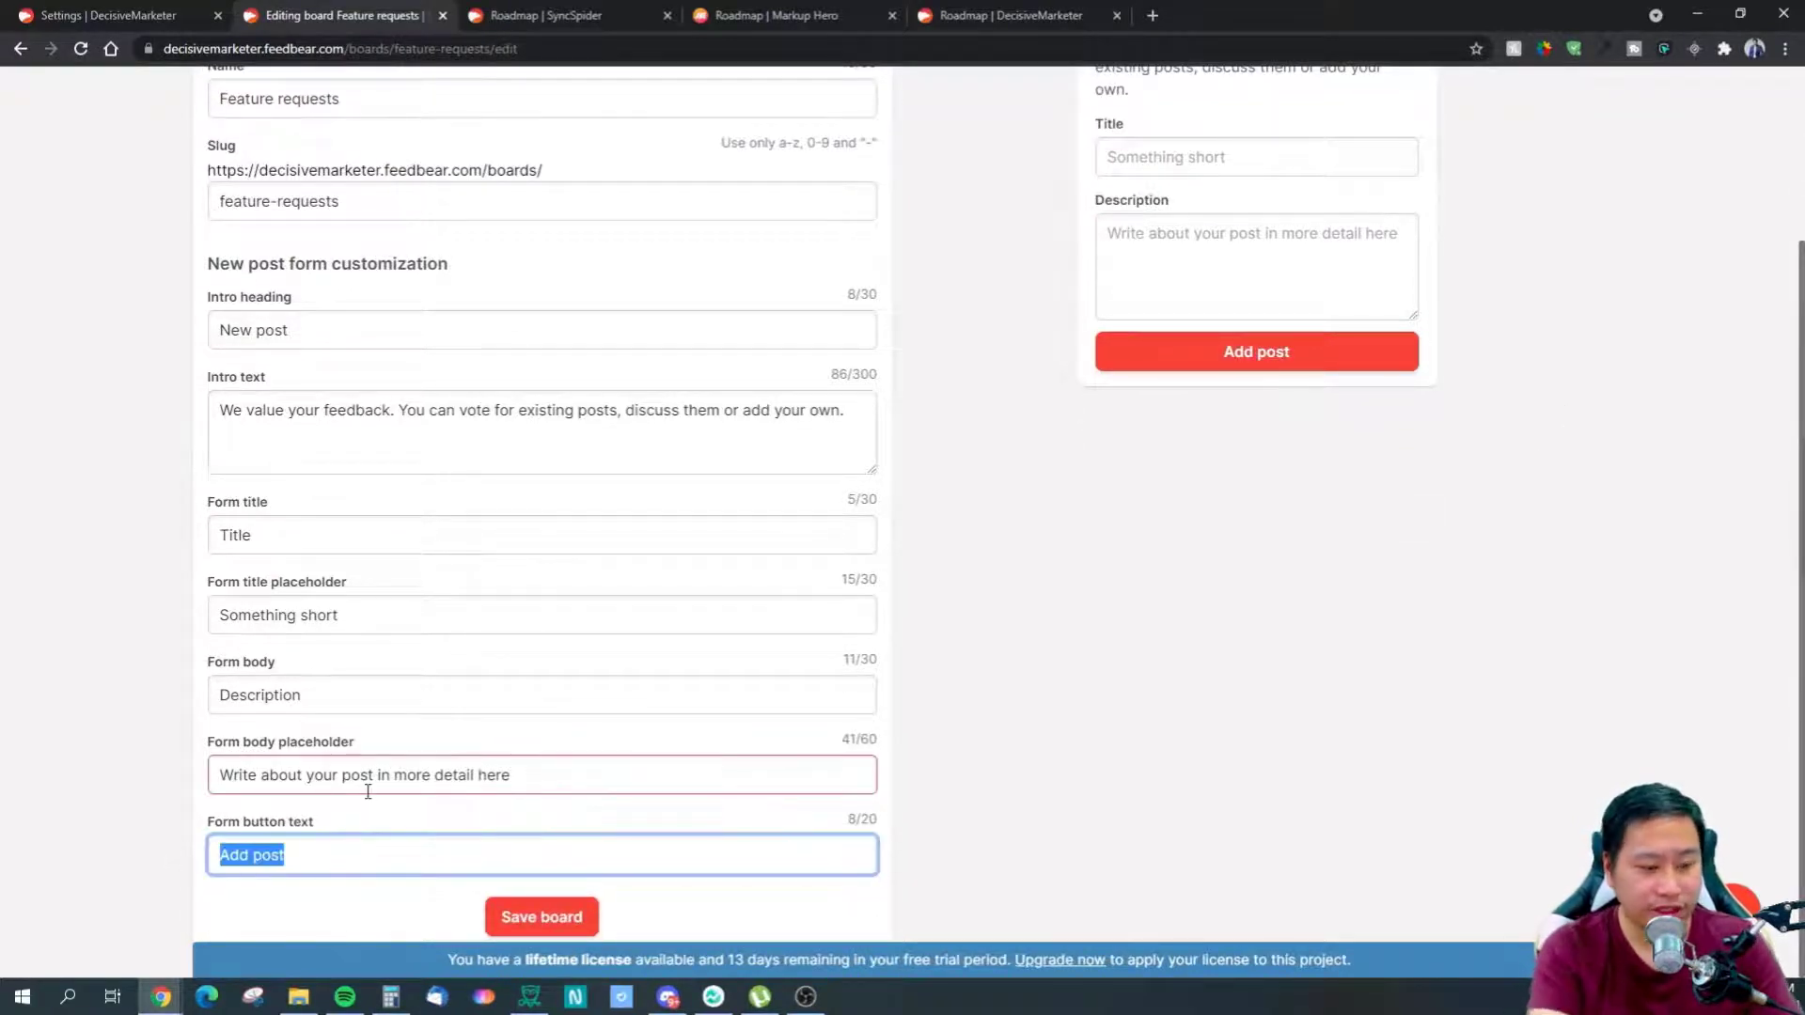
{"action": "type", "text": "Hello"}
{"action": "key", "text": "ctrl+z"}
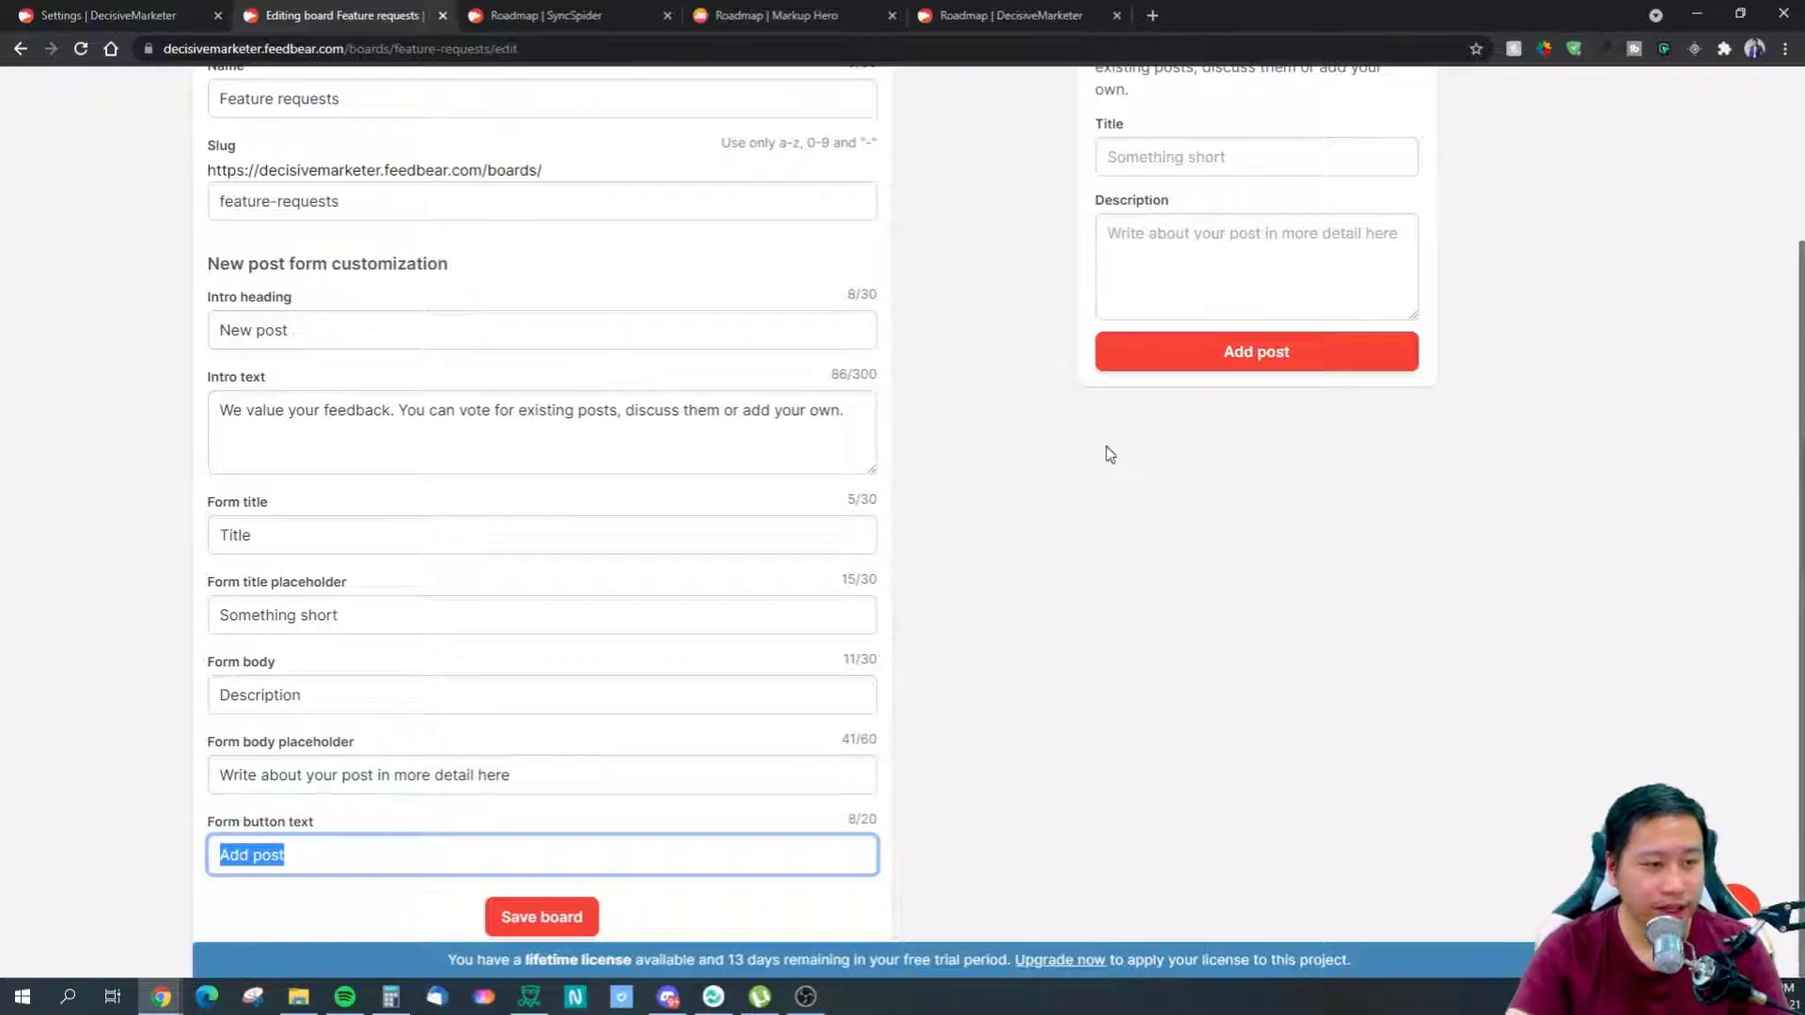
{"action": "left_click", "coordinate": [500, 773]}
{"action": "scroll", "coordinate": [601, 745], "scroll_direction": "up", "scroll_amount": 1}
{"action": "scroll", "coordinate": [583, 761], "scroll_direction": "down", "scroll_amount": 1}
{"action": "left_click", "coordinate": [1389, 245]}
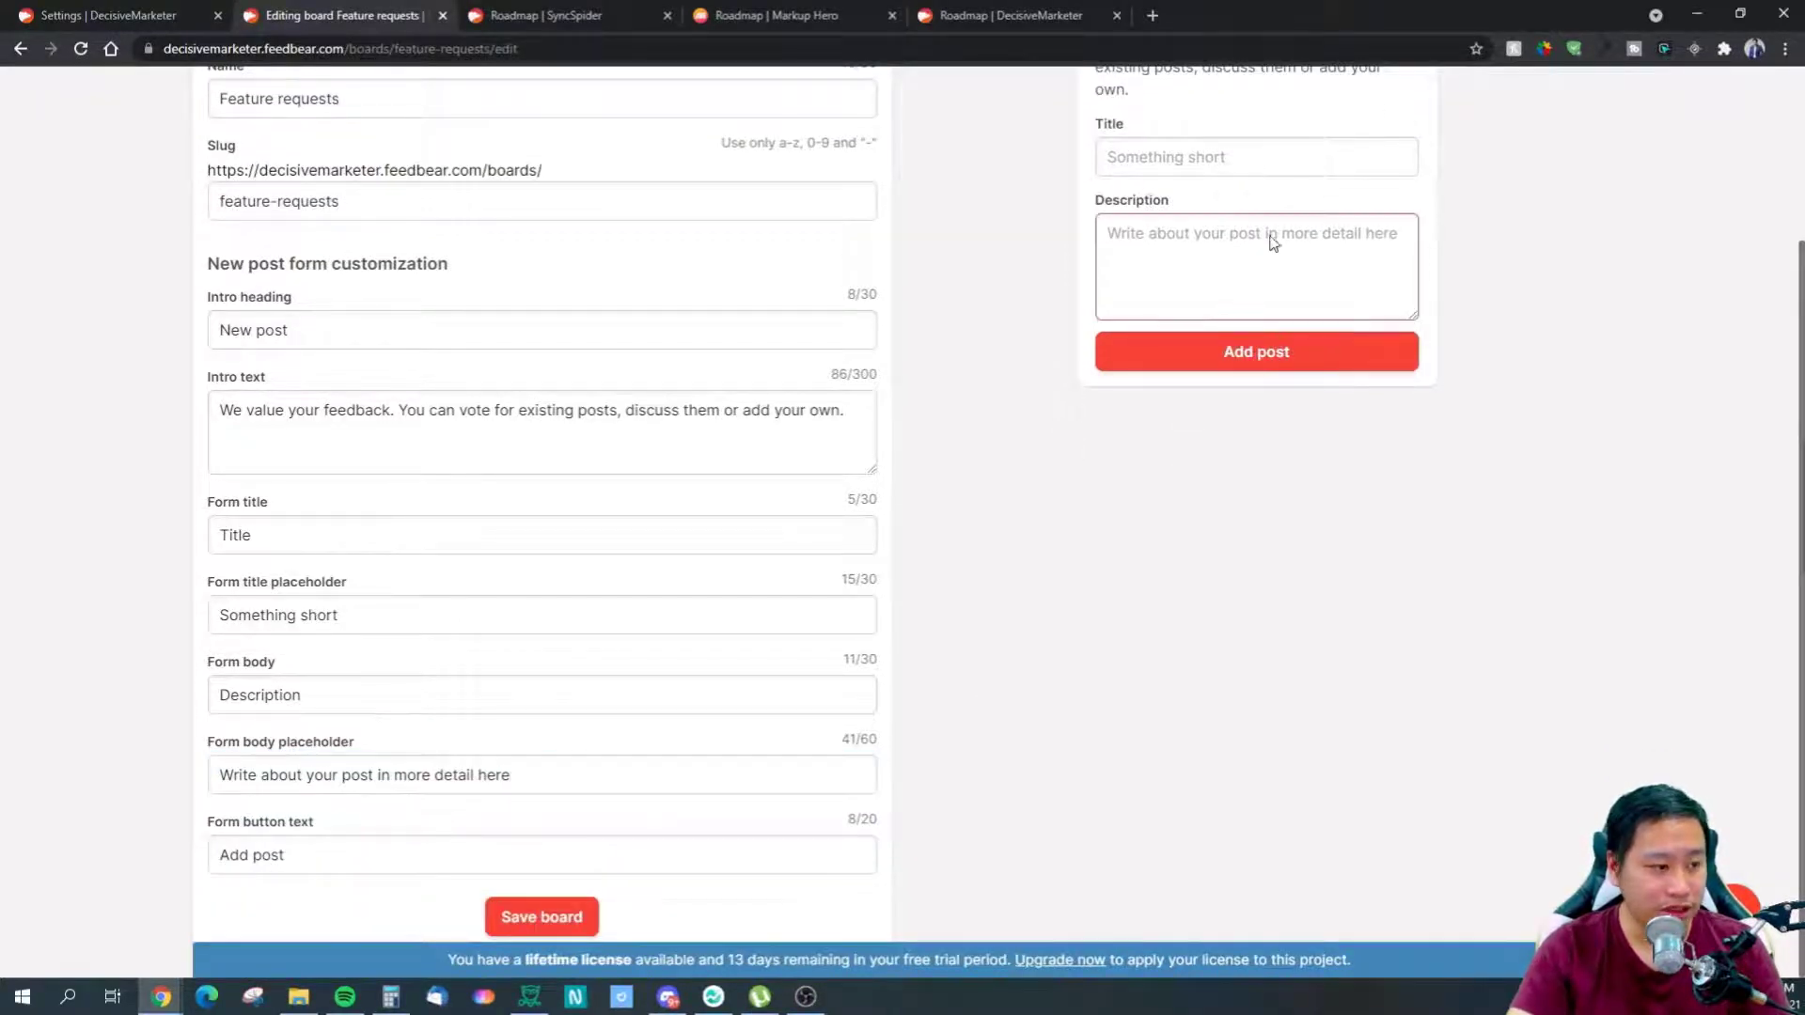
Inspect the Form body label 'Description' and Form title 'Title' without changing them
{"action": "left_click", "coordinate": [275, 695]}
{"action": "left_click_drag", "start_coordinate": [303, 696], "coordinate": [153, 695]}
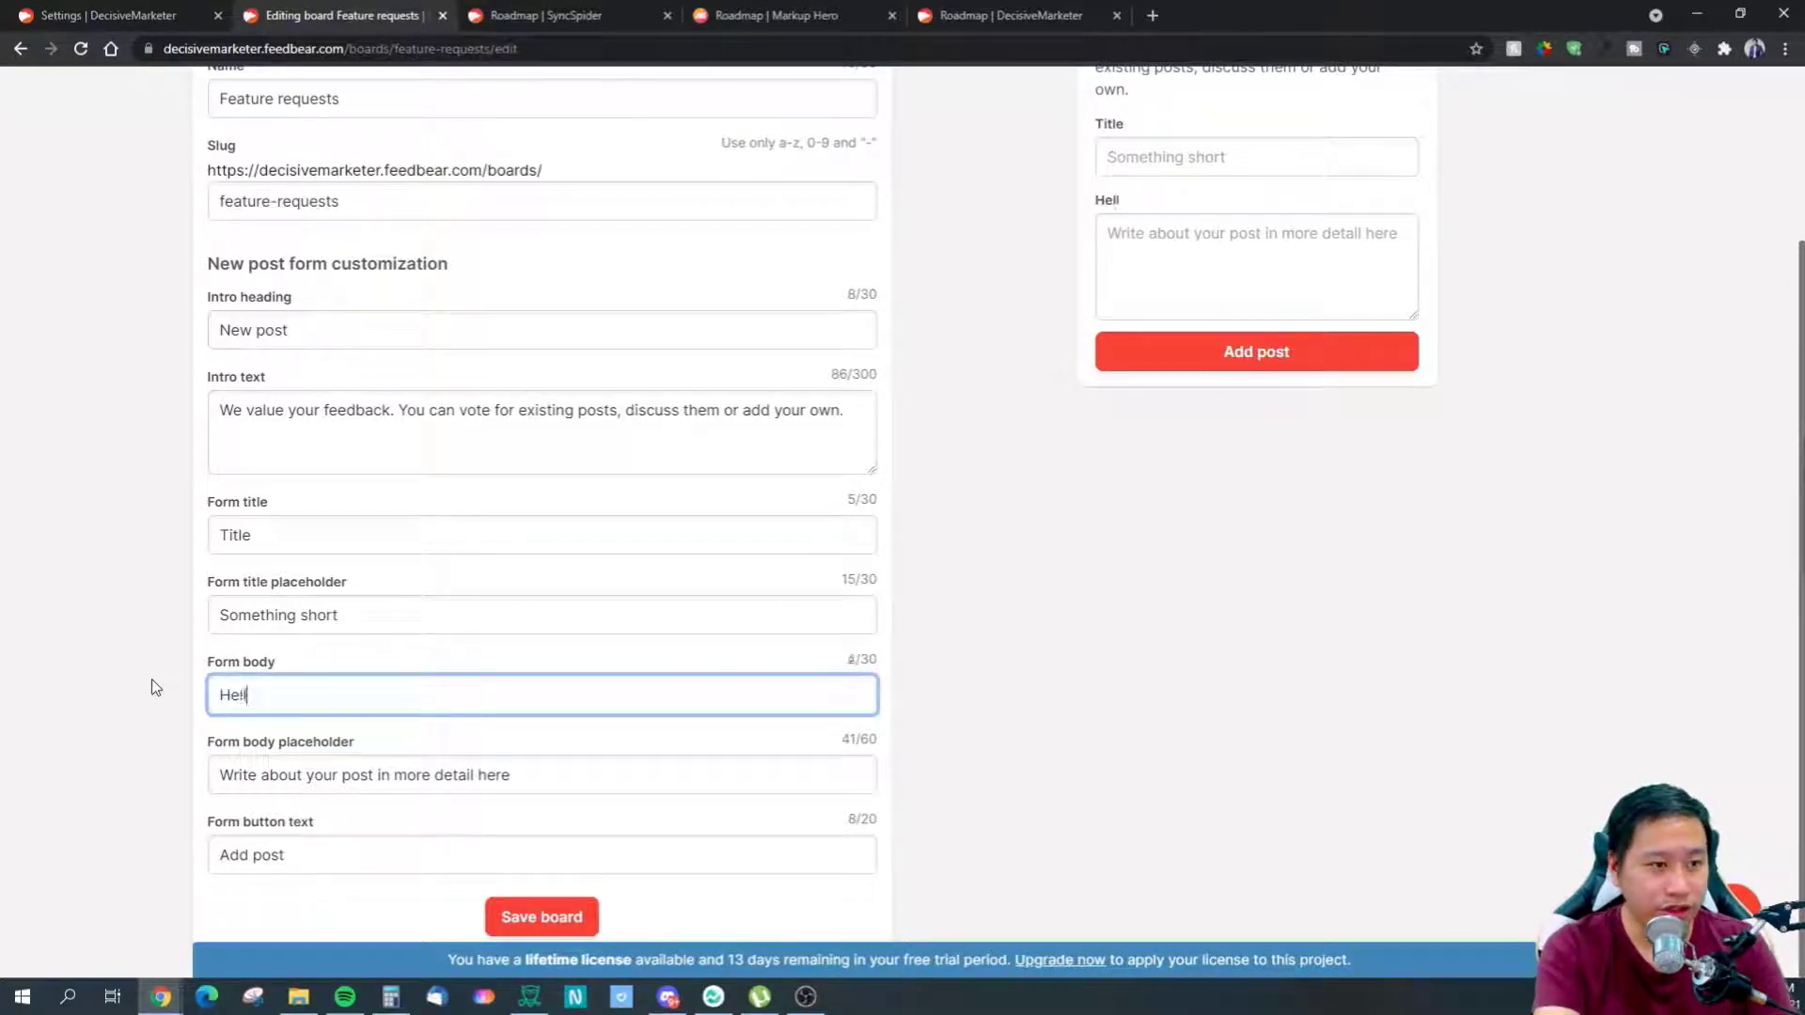
{"action": "scroll", "coordinate": [384, 630], "scroll_direction": "up", "scroll_amount": 1}
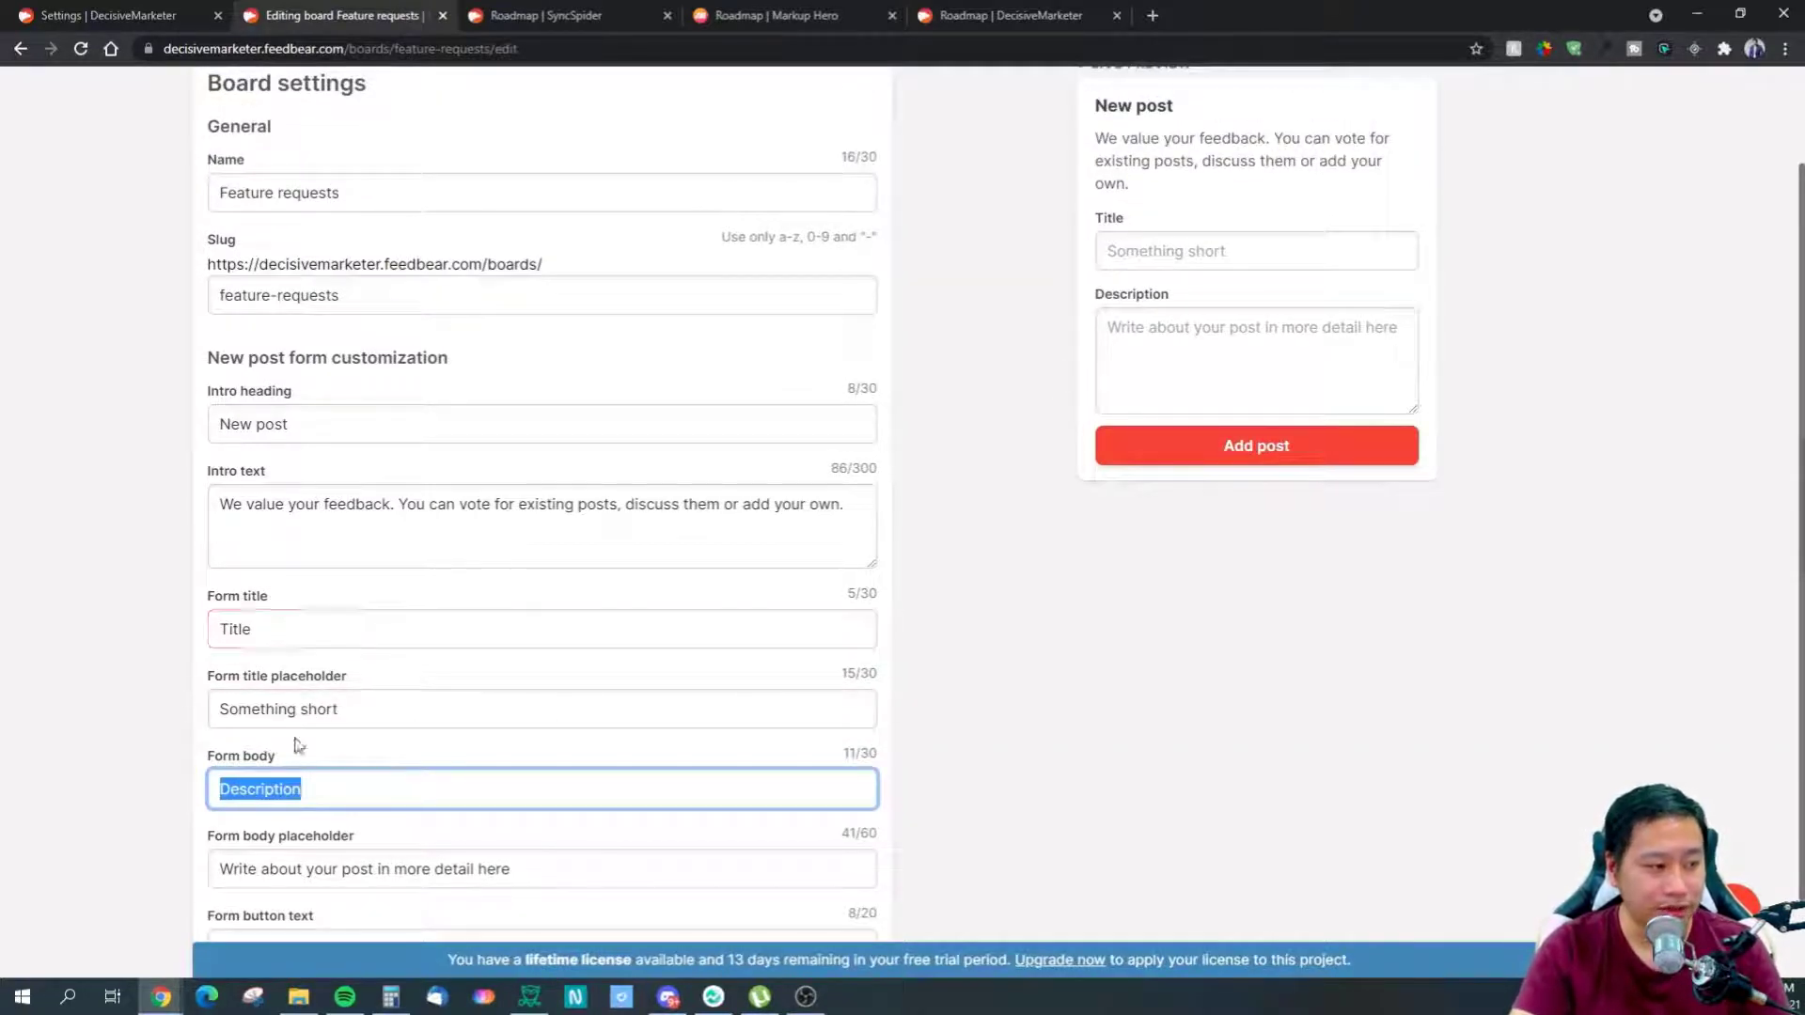
{"action": "double_click", "coordinate": [234, 629]}
{"action": "left_click", "coordinate": [370, 707]}
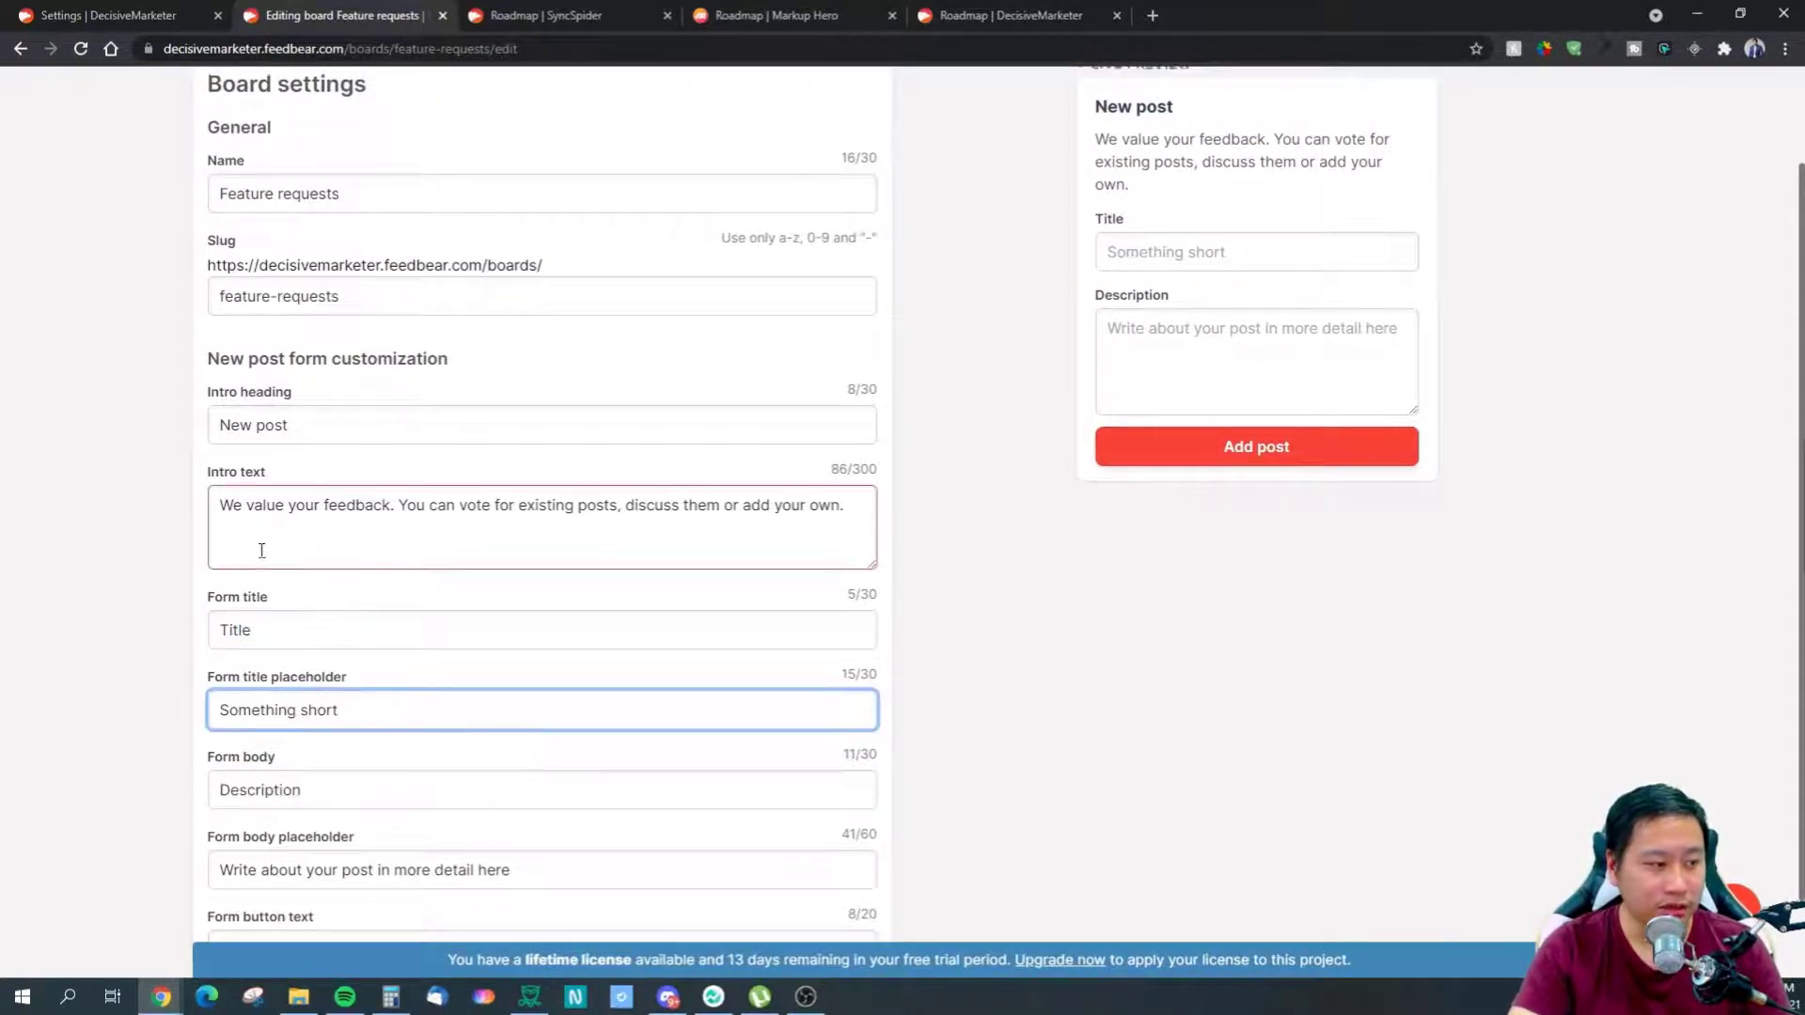
{"action": "scroll", "coordinate": [262, 552], "scroll_direction": "up", "scroll_amount": 1}
Check the slug 'feature-requests' and board name 'Feature requests', leaving both unchanged
{"action": "left_click_drag", "start_coordinate": [1096, 231], "coordinate": [1160, 291]}
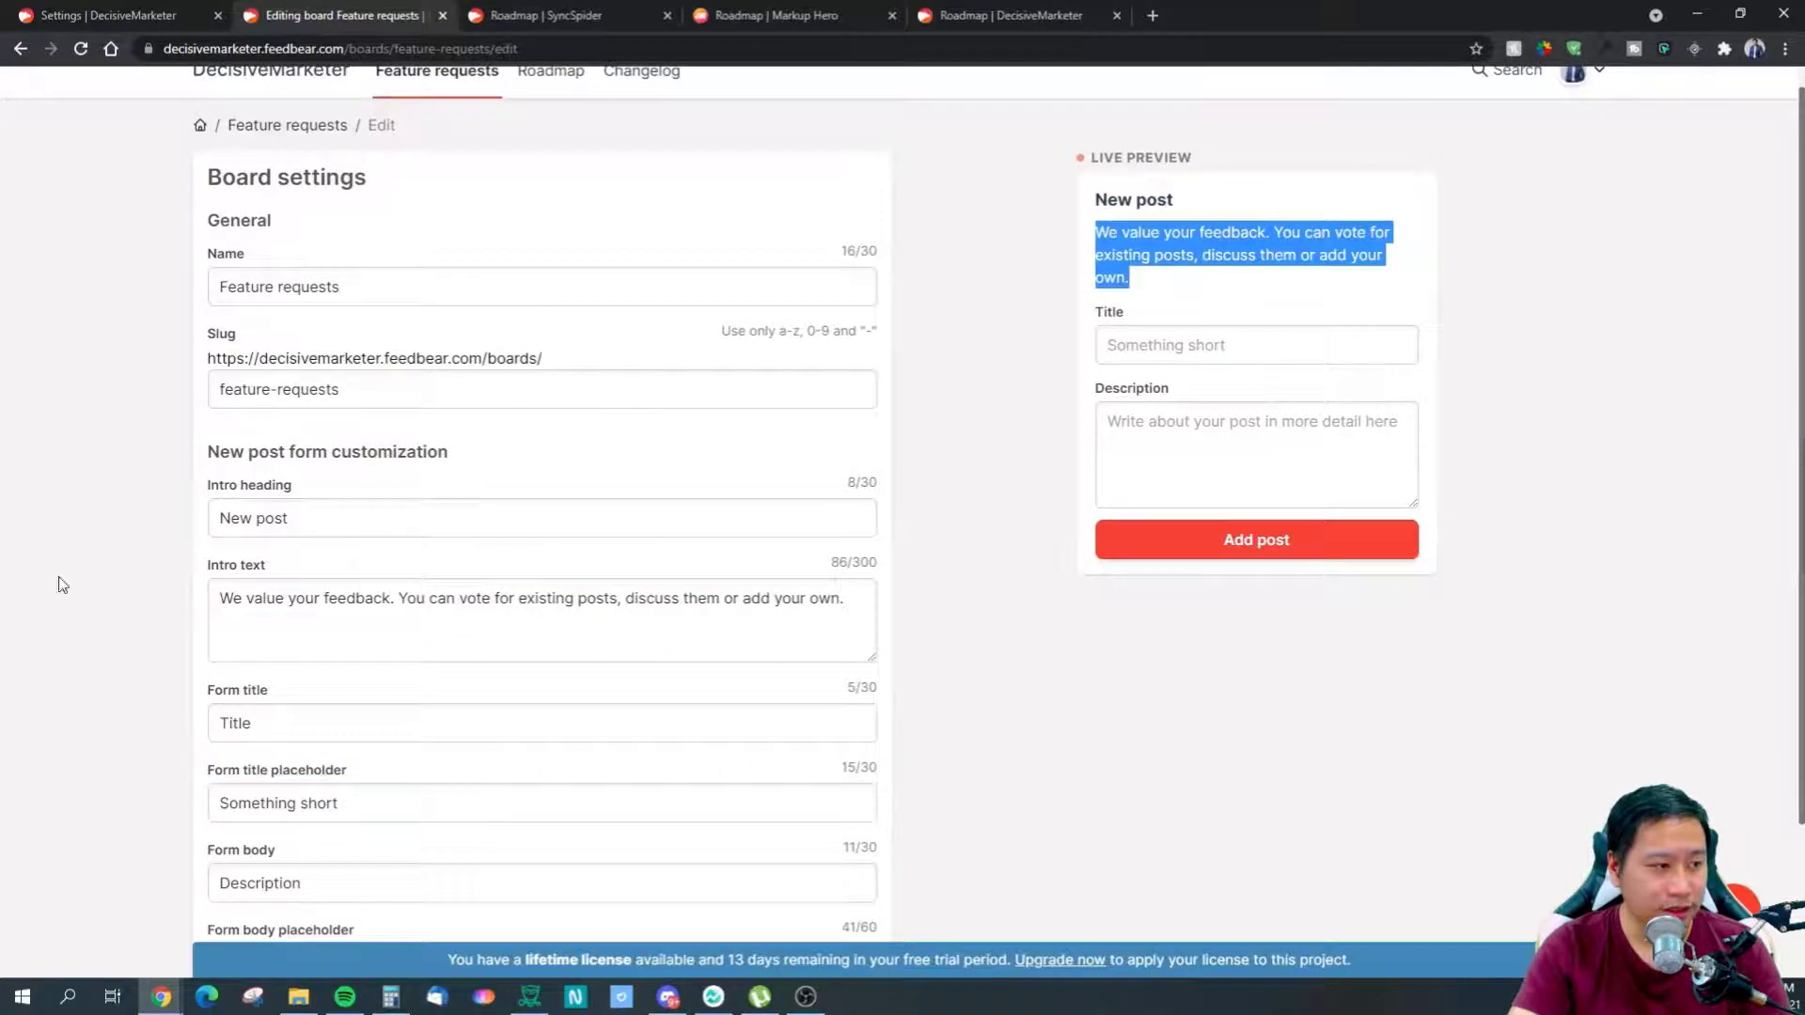
{"action": "left_click_drag", "start_coordinate": [1188, 199], "coordinate": [1002, 222]}
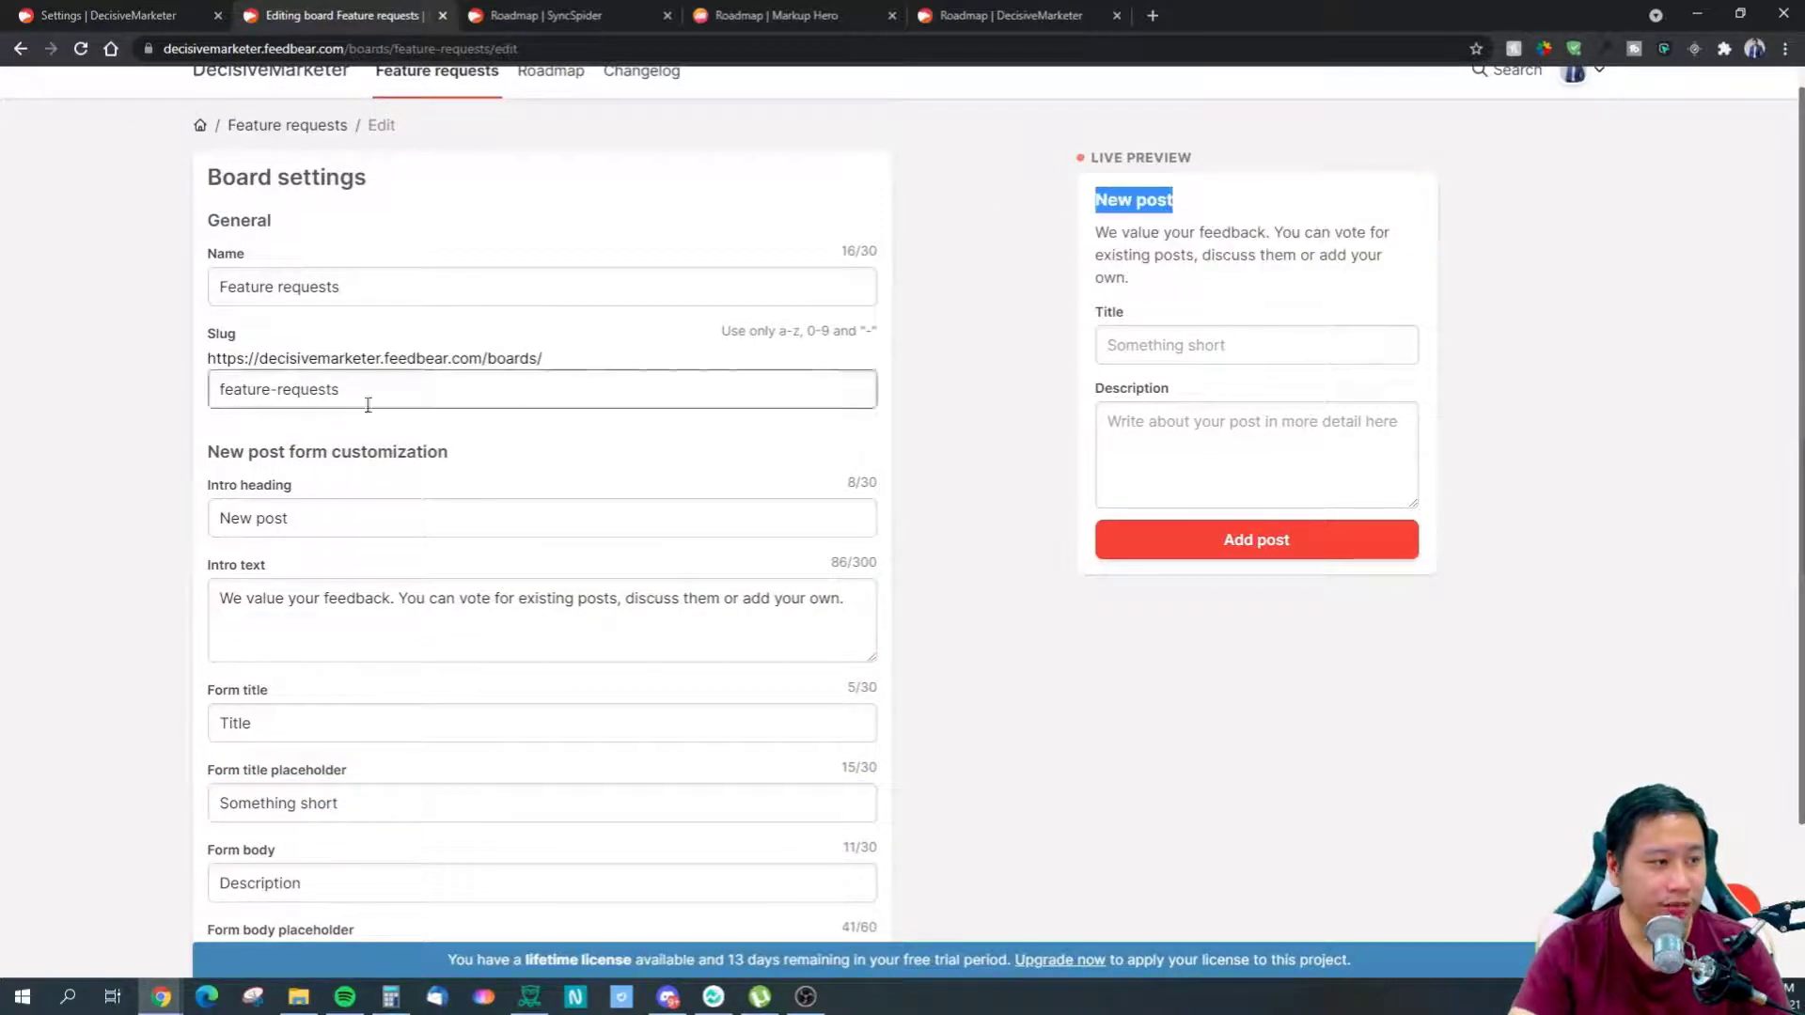
{"action": "left_click_drag", "start_coordinate": [415, 409], "coordinate": [217, 391]}
{"action": "left_click", "coordinate": [917, 344]}
{"action": "left_click_drag", "start_coordinate": [343, 287], "coordinate": [202, 318]}
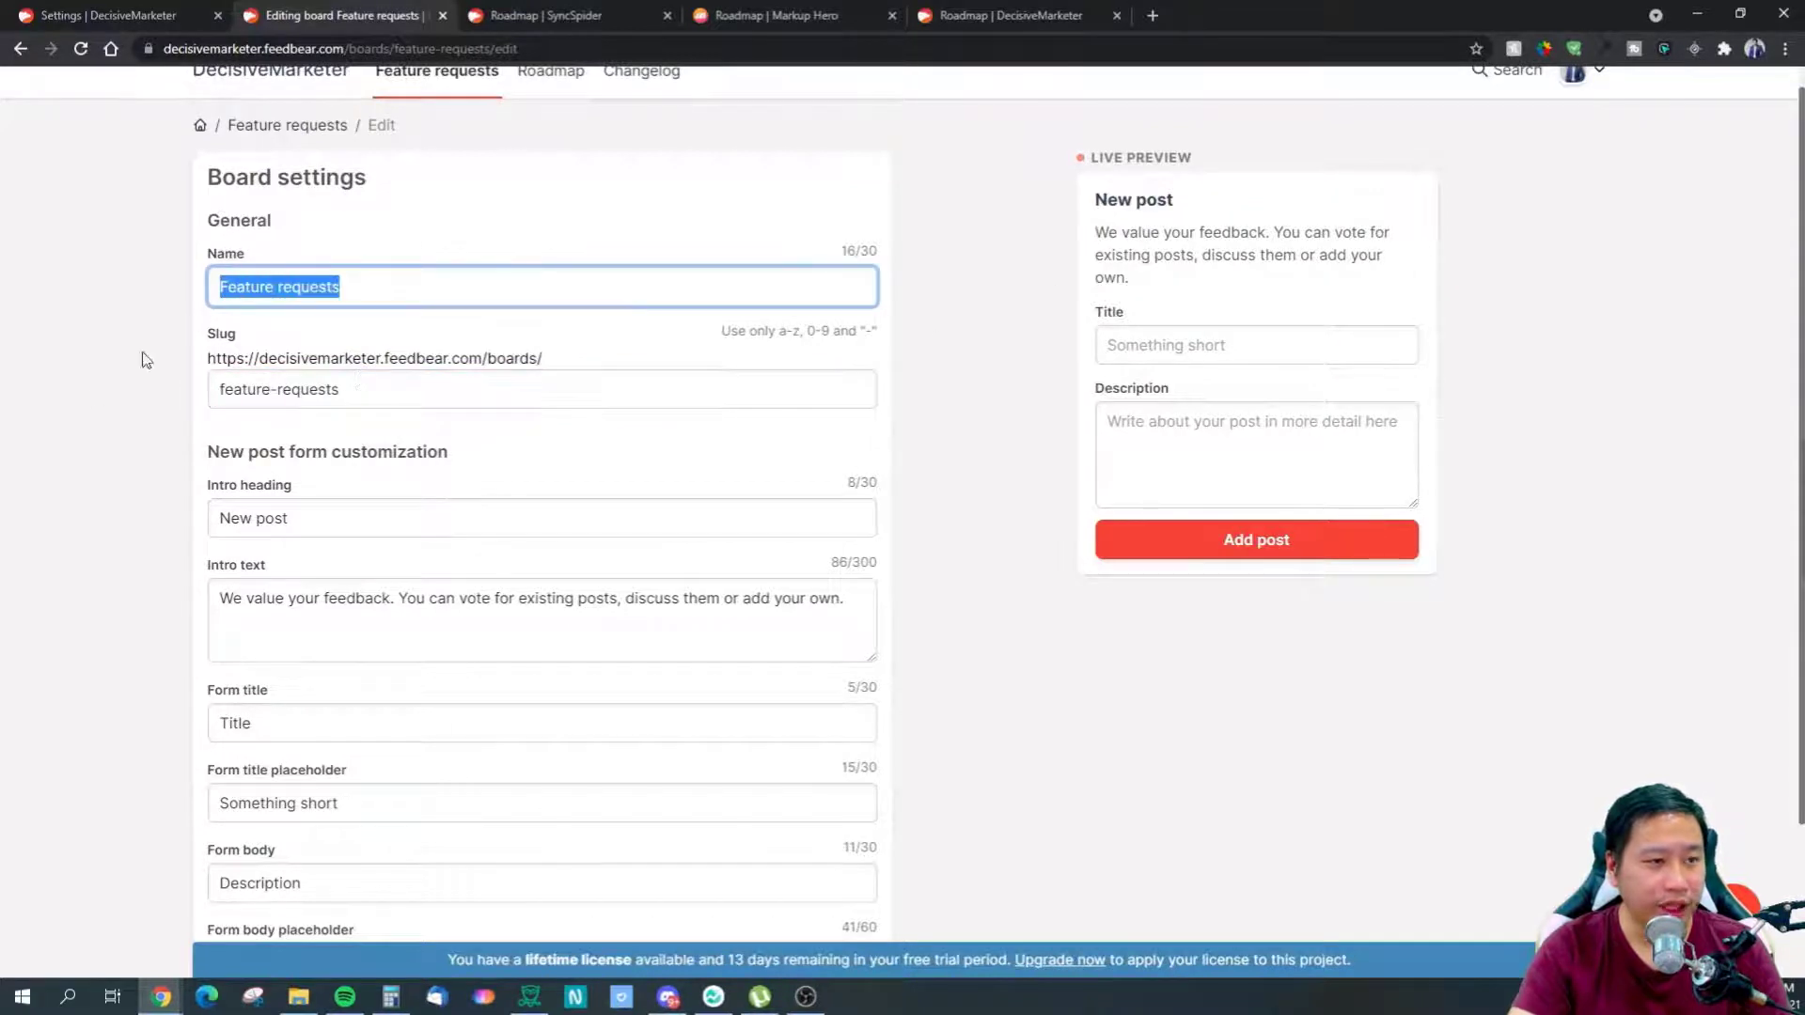
{"action": "scroll", "coordinate": [962, 370], "scroll_direction": "up", "scroll_amount": 1}
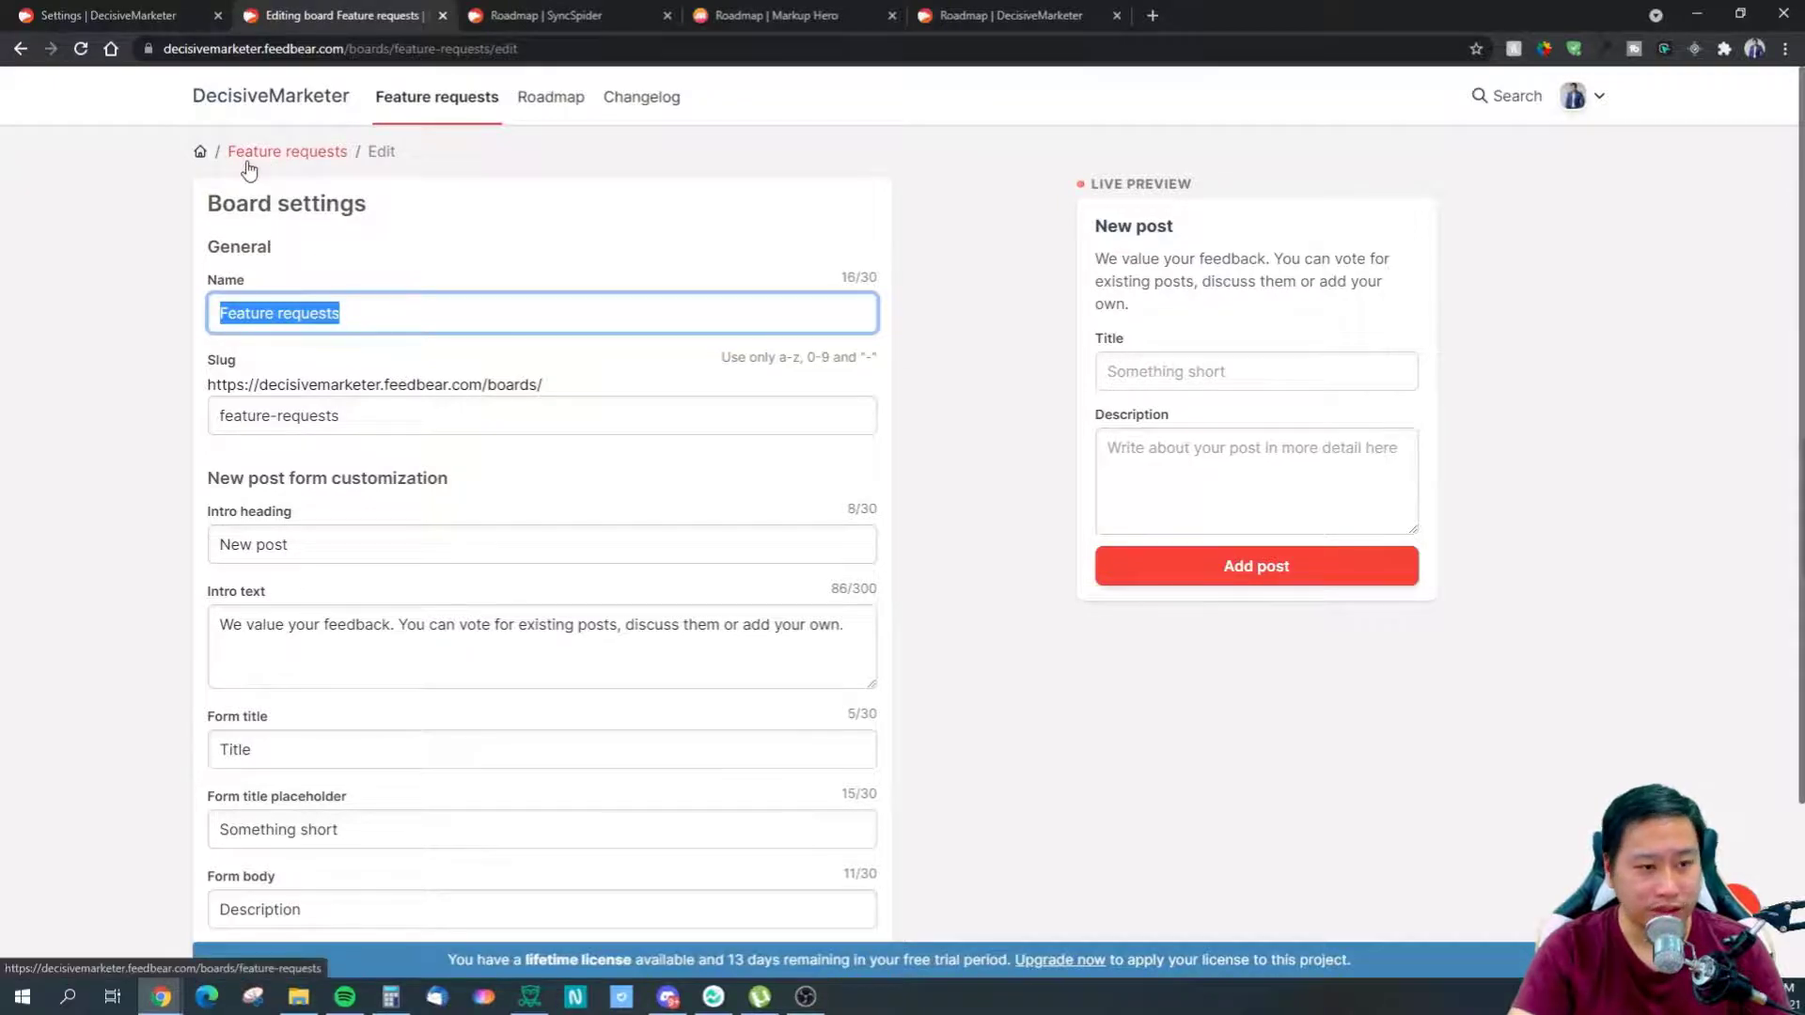
{"action": "scroll", "coordinate": [578, 581], "scroll_direction": "down", "scroll_amount": 2}
{"action": "scroll", "coordinate": [564, 568], "scroll_direction": "up", "scroll_amount": 2}
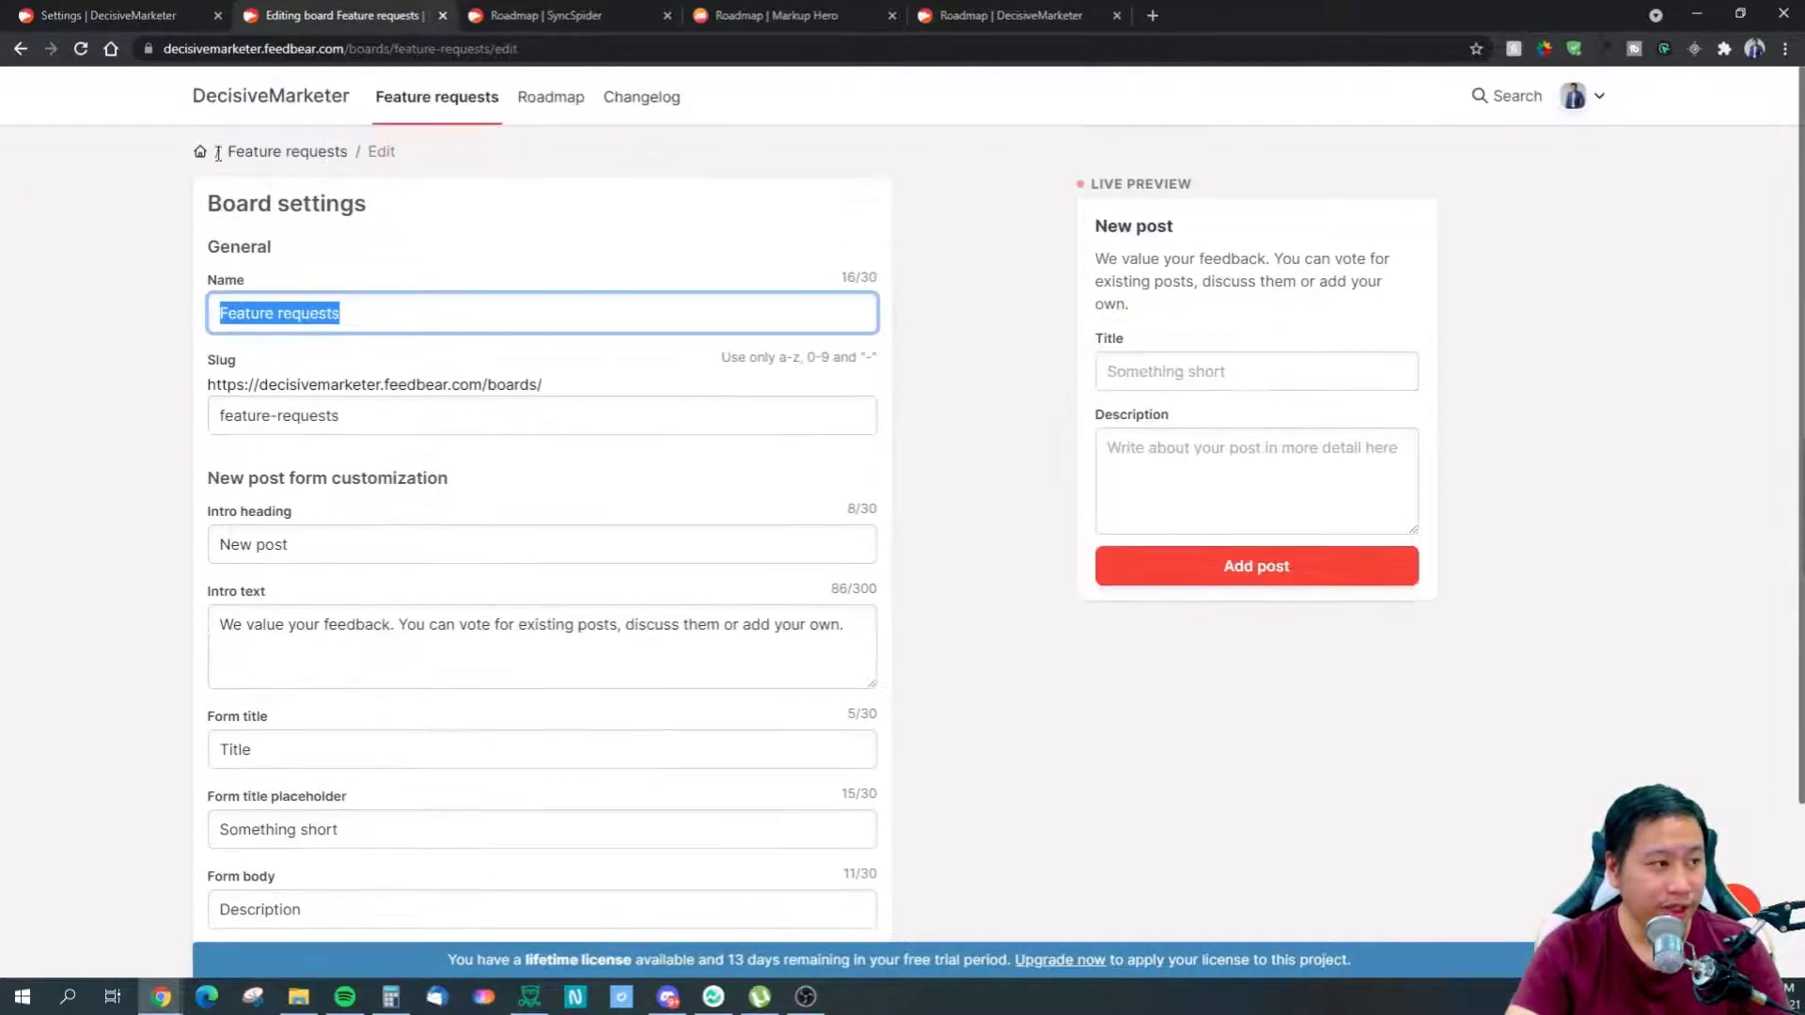
{"action": "left_click", "coordinate": [1589, 99]}
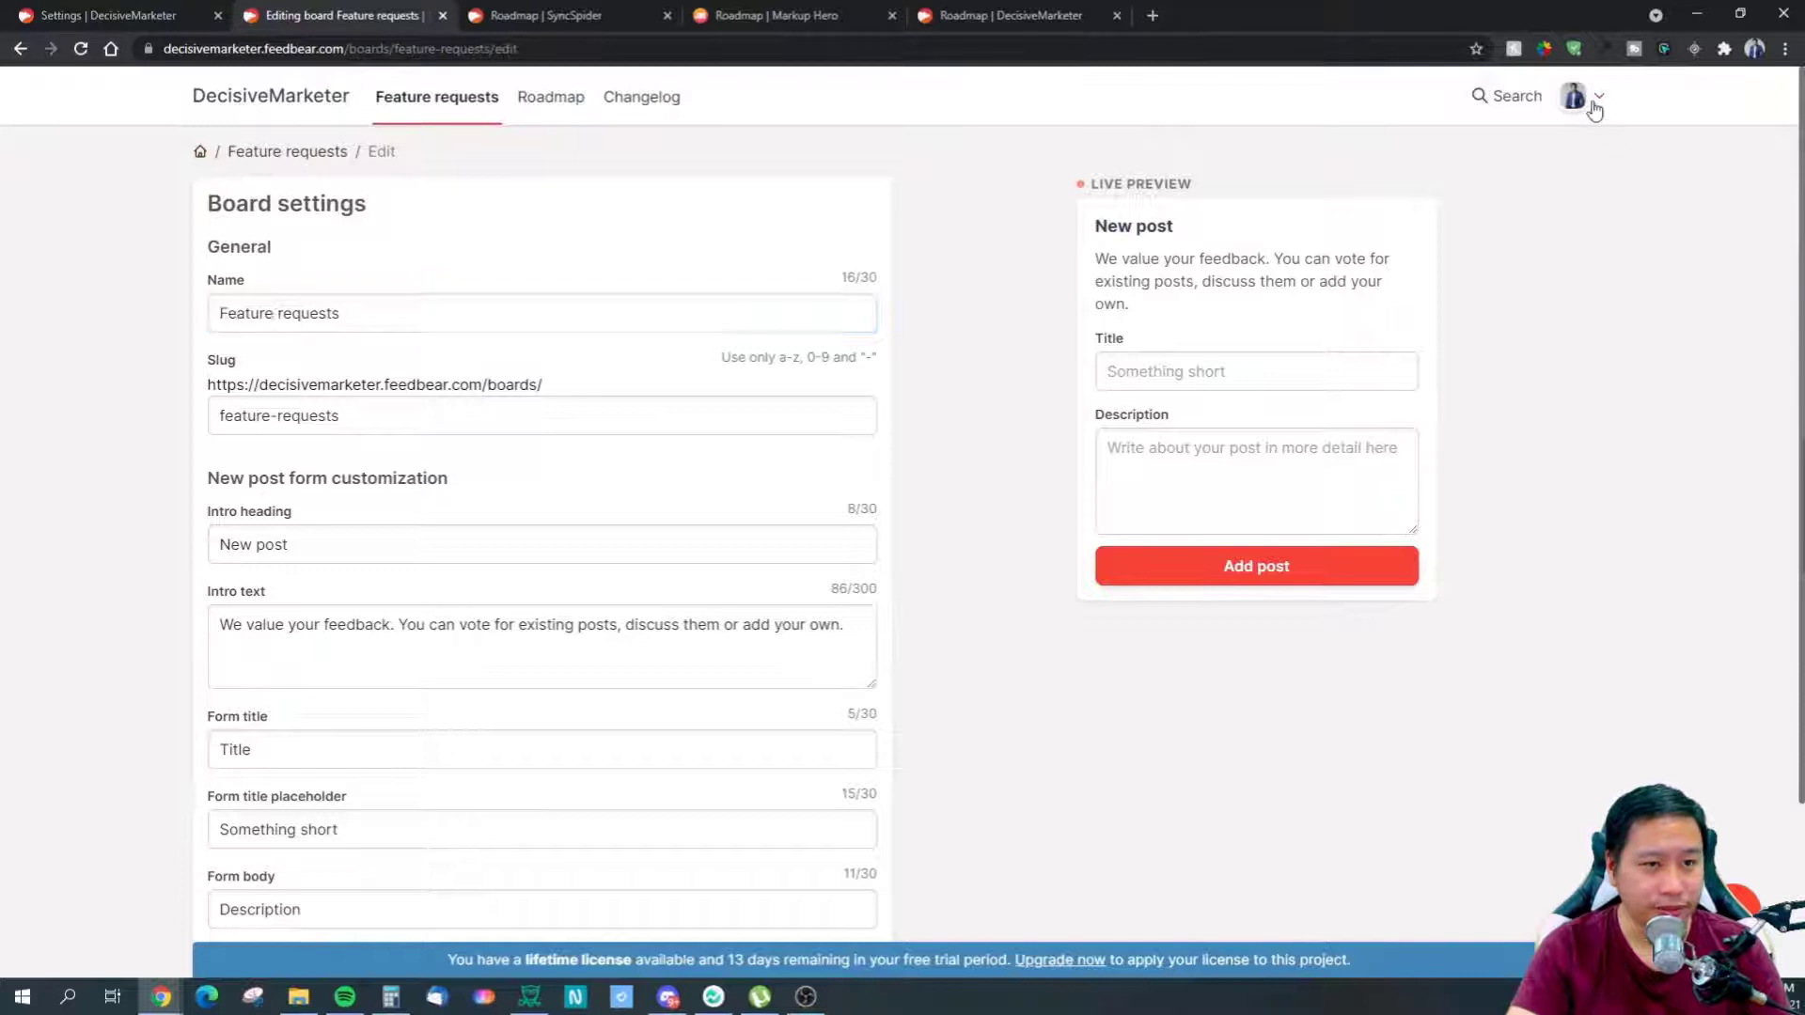
{"action": "left_click", "coordinate": [1440, 259]}
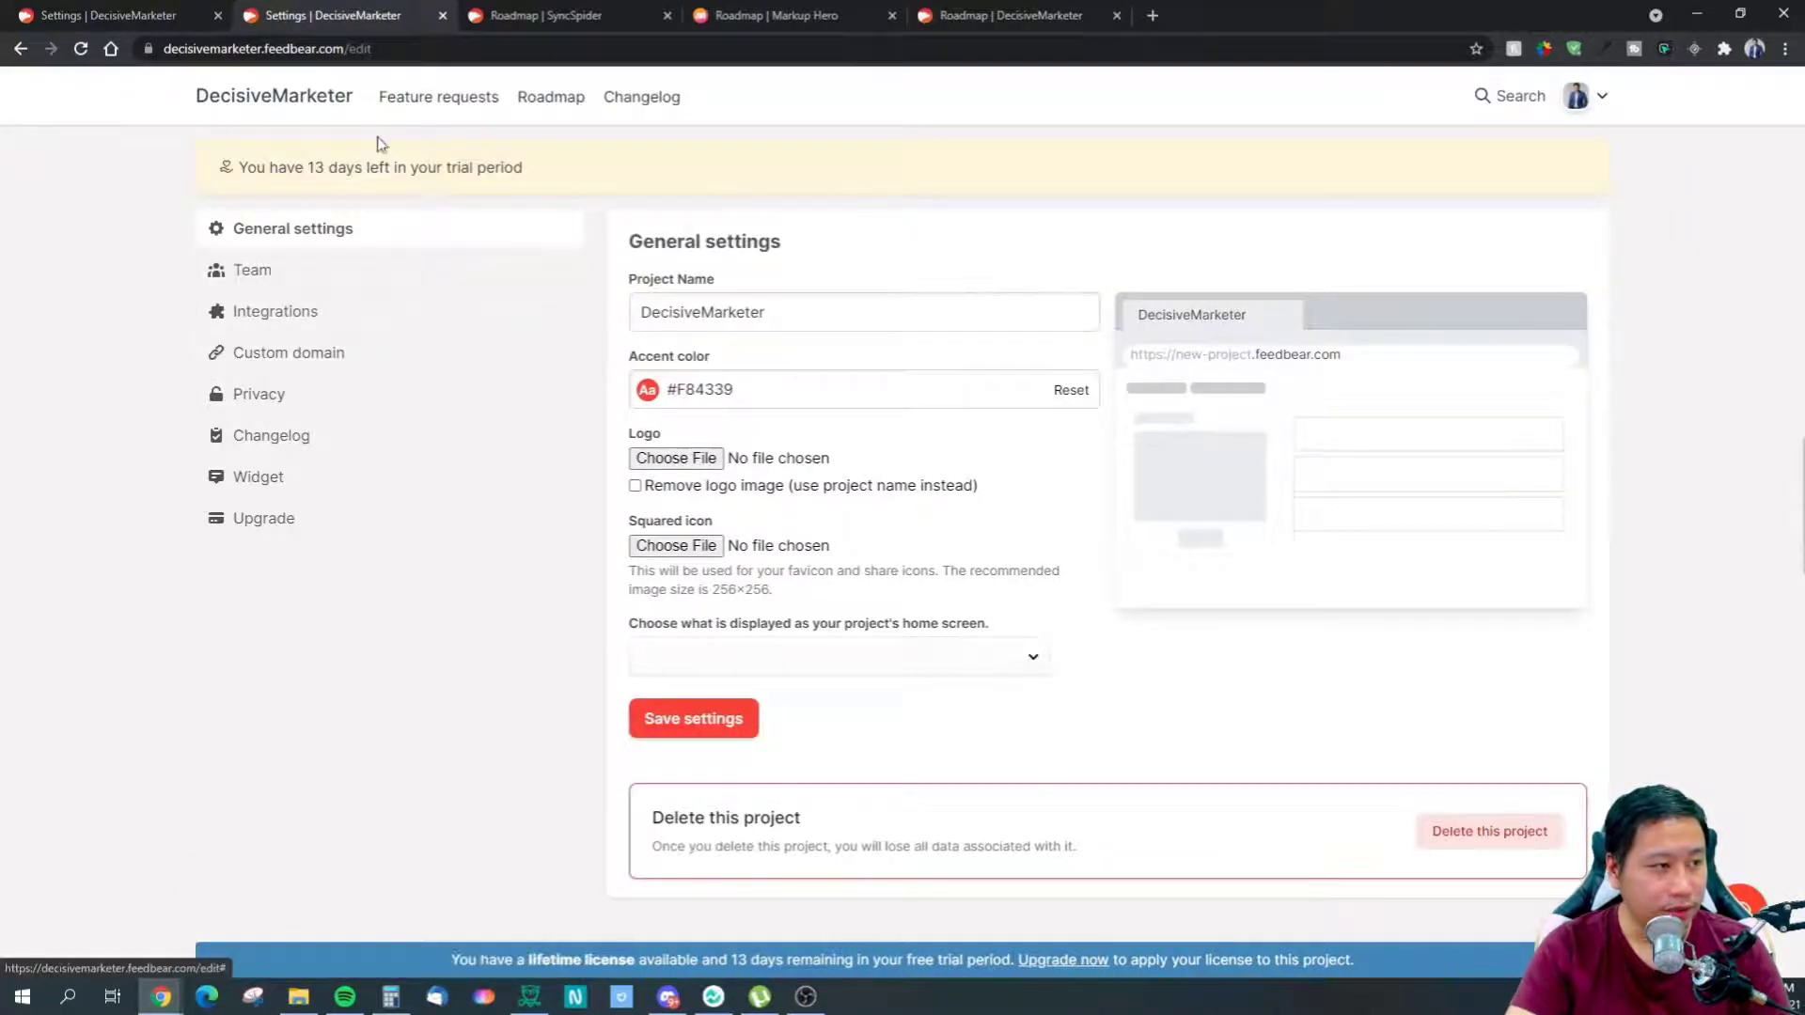
{"action": "left_click", "coordinate": [20, 48]}
{"action": "left_click", "coordinate": [19, 48]}
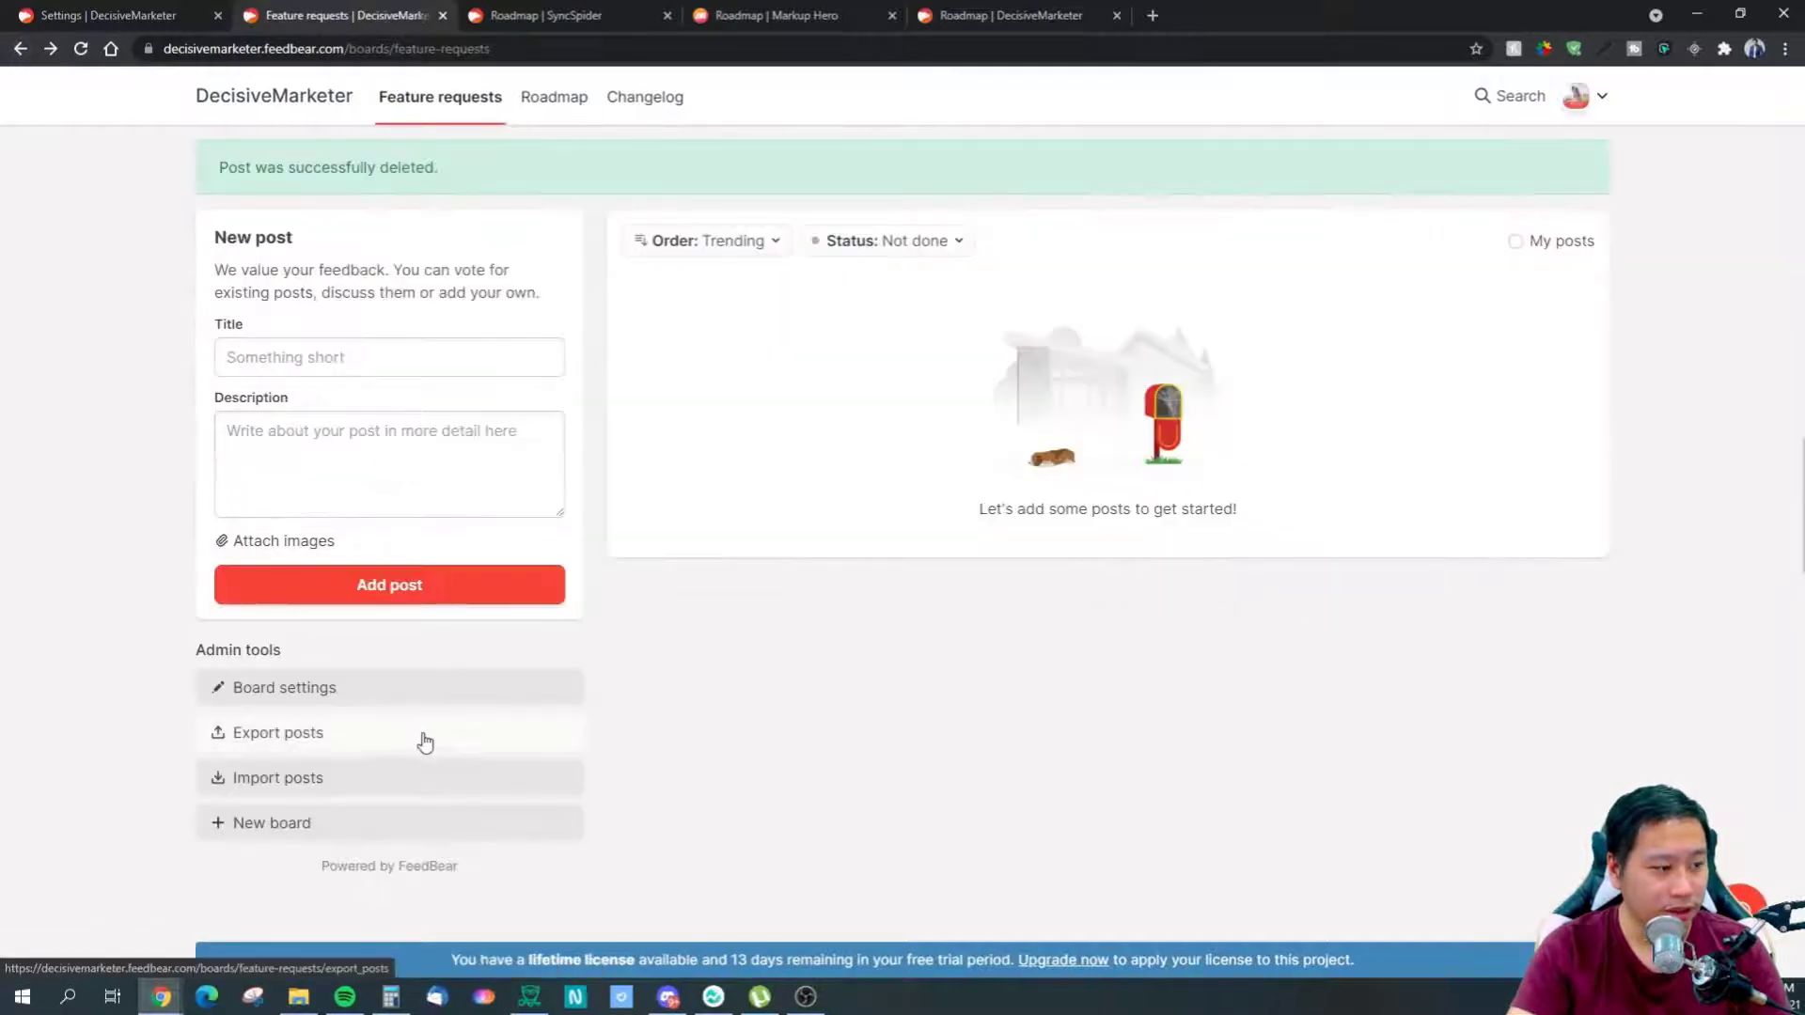
{"action": "left_click", "coordinate": [1586, 91]}
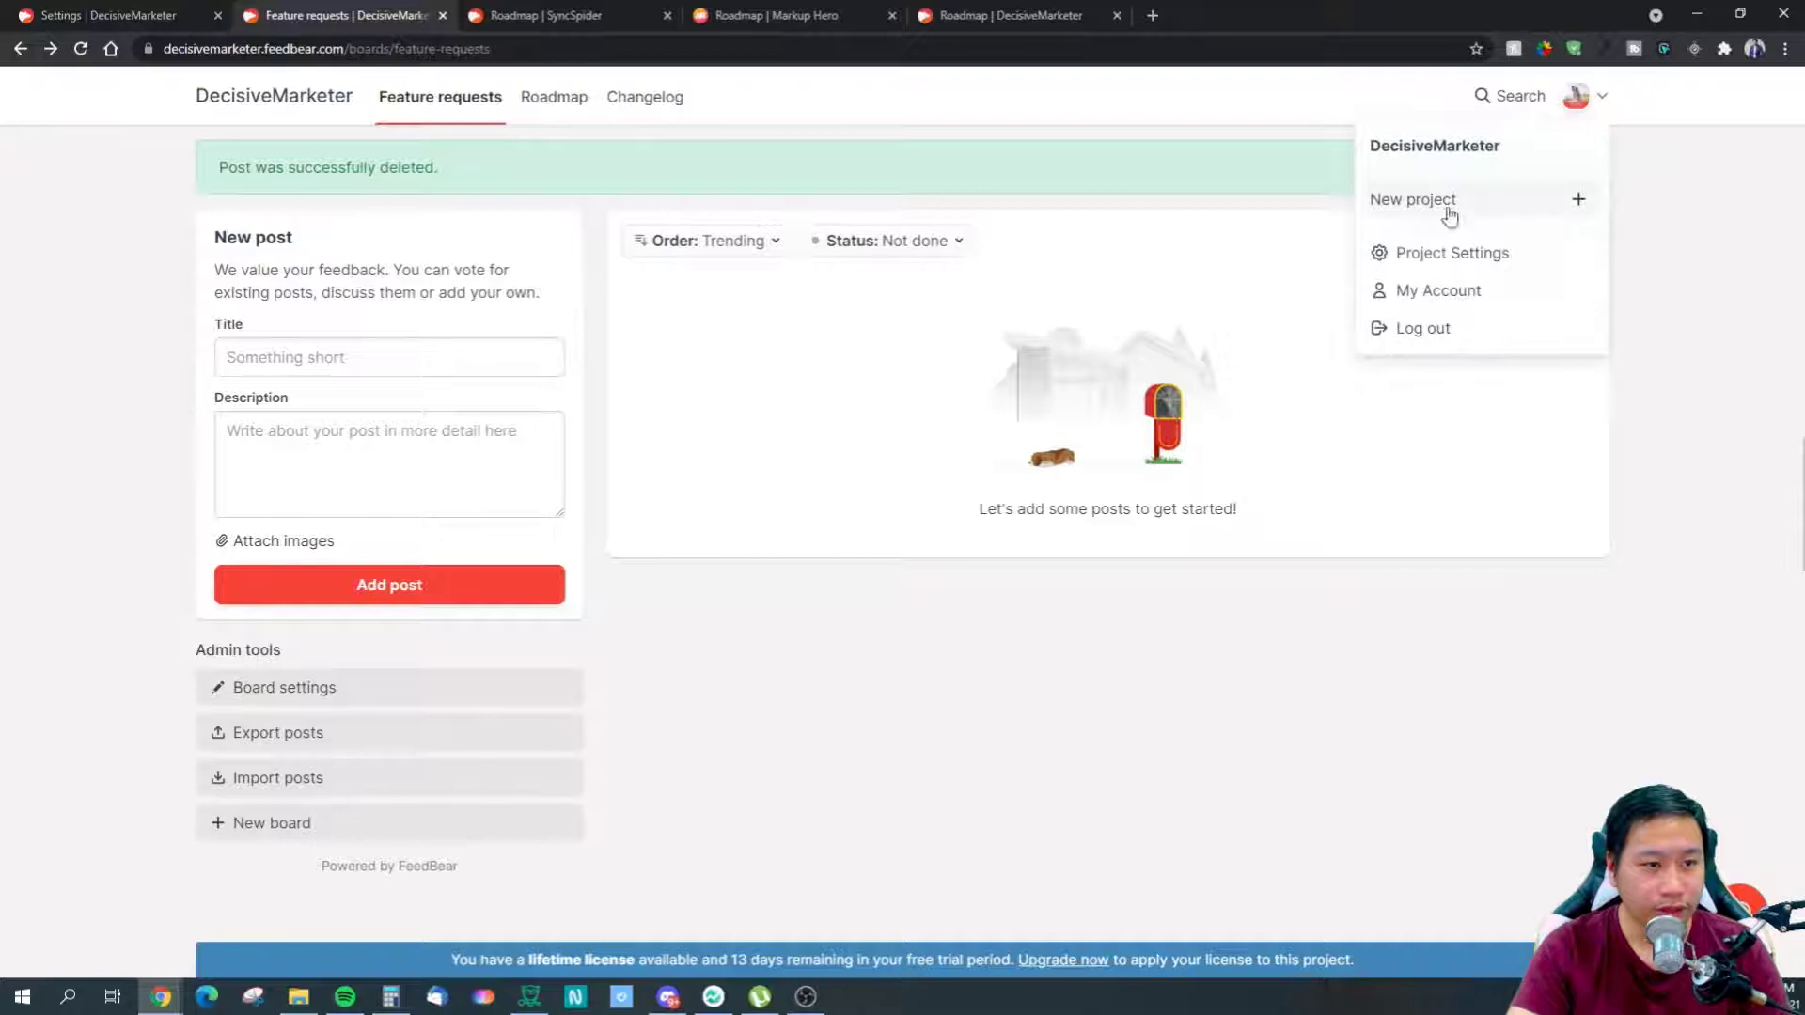
{"action": "left_click", "coordinate": [1419, 252]}
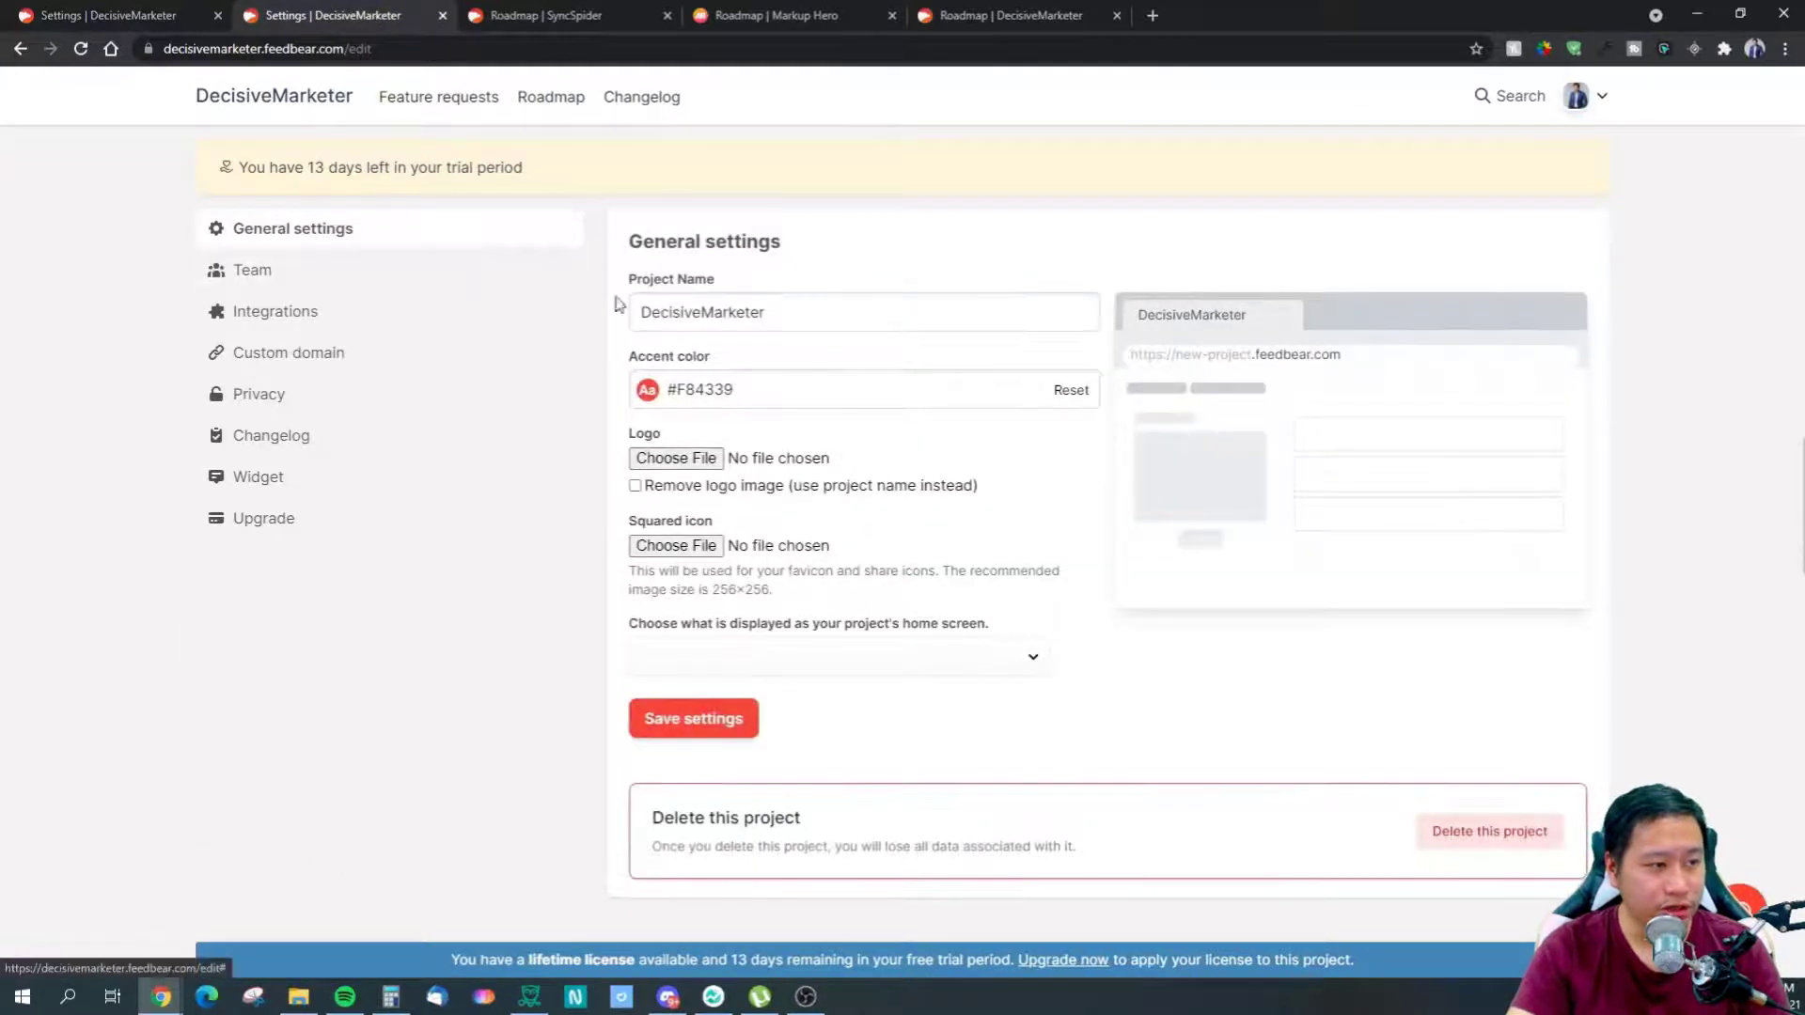
{"action": "left_click", "coordinate": [680, 388]}
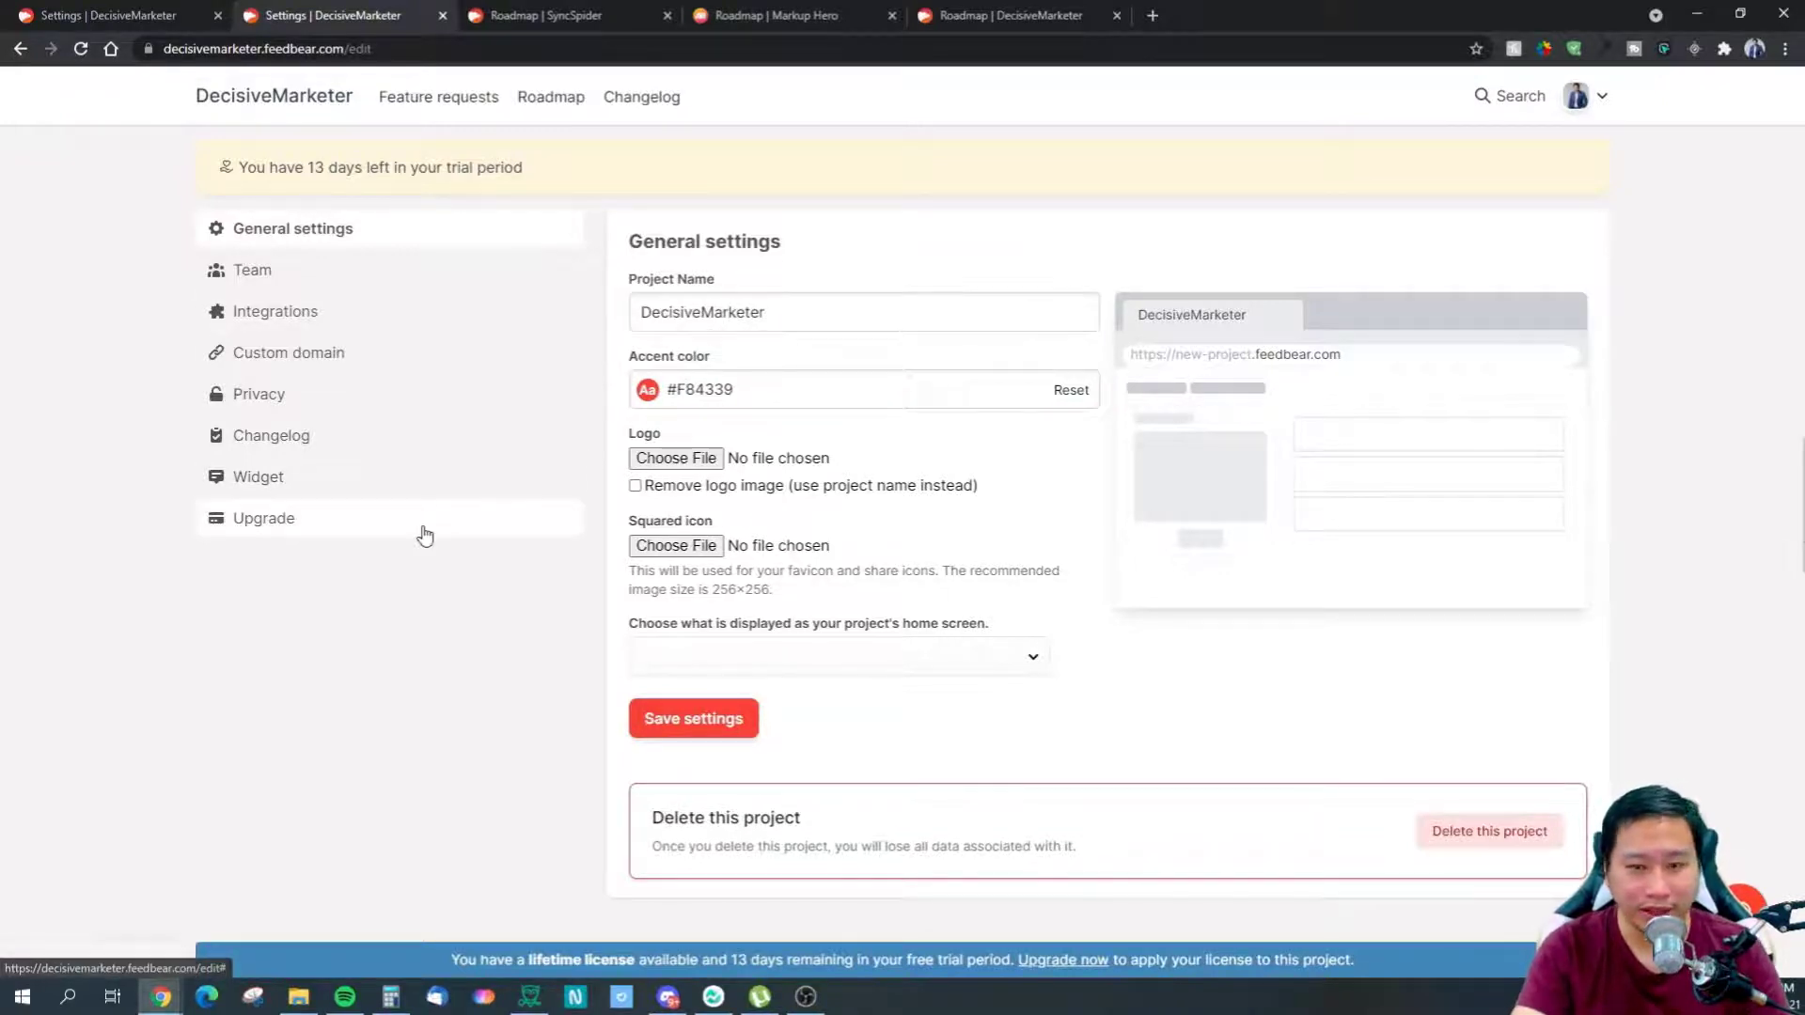
{"action": "left_click", "coordinate": [676, 391]}
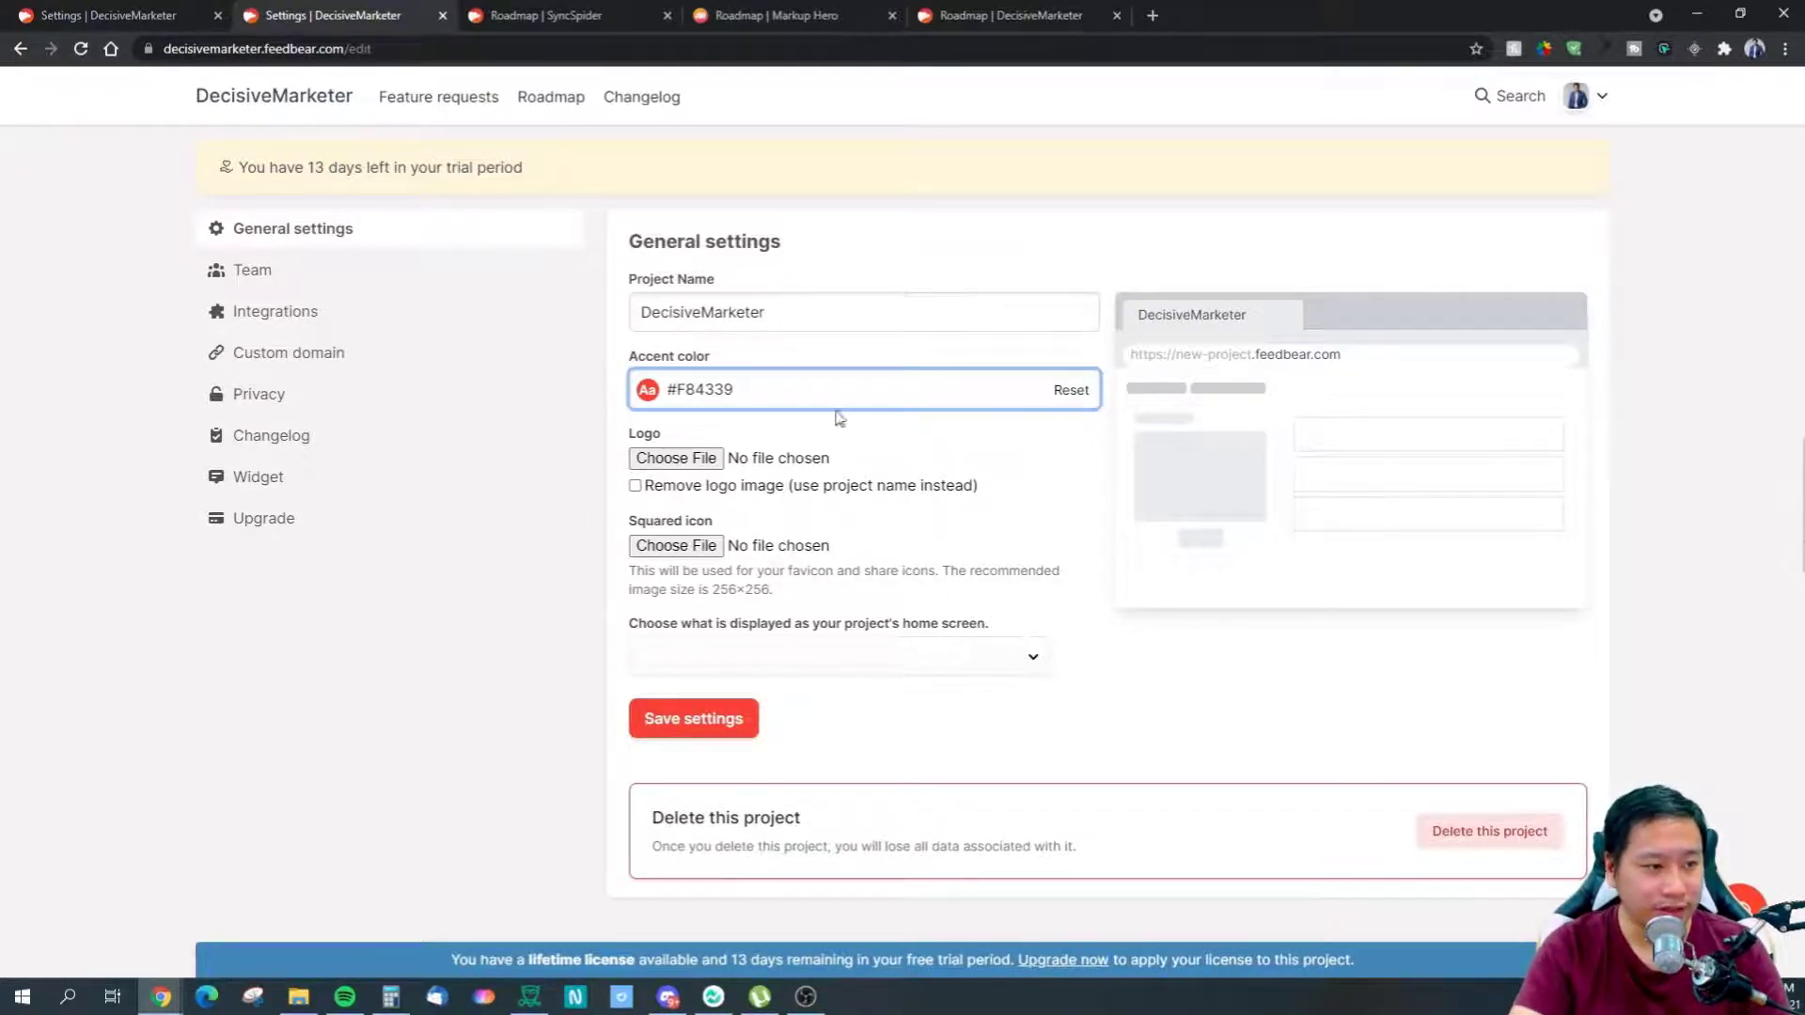
{"action": "left_click_drag", "start_coordinate": [736, 389], "coordinate": [682, 396]}
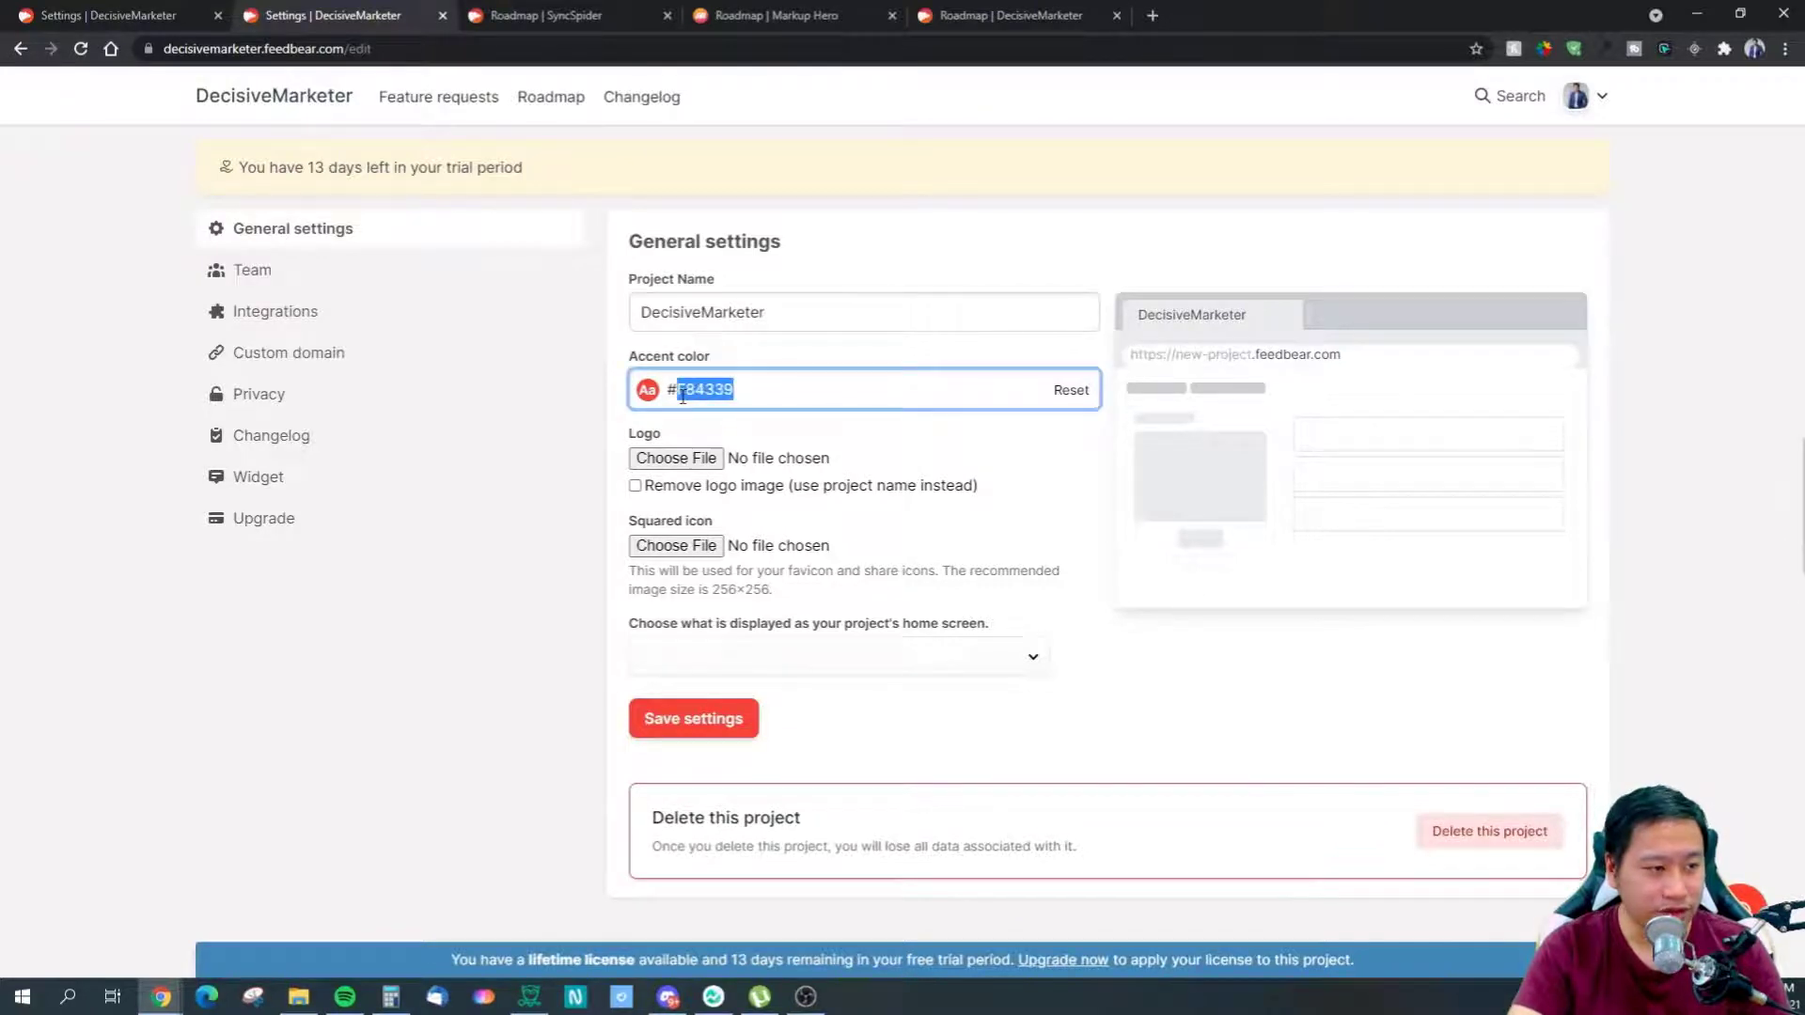
{"action": "left_click", "coordinate": [968, 442]}
{"action": "left_click", "coordinate": [665, 389]}
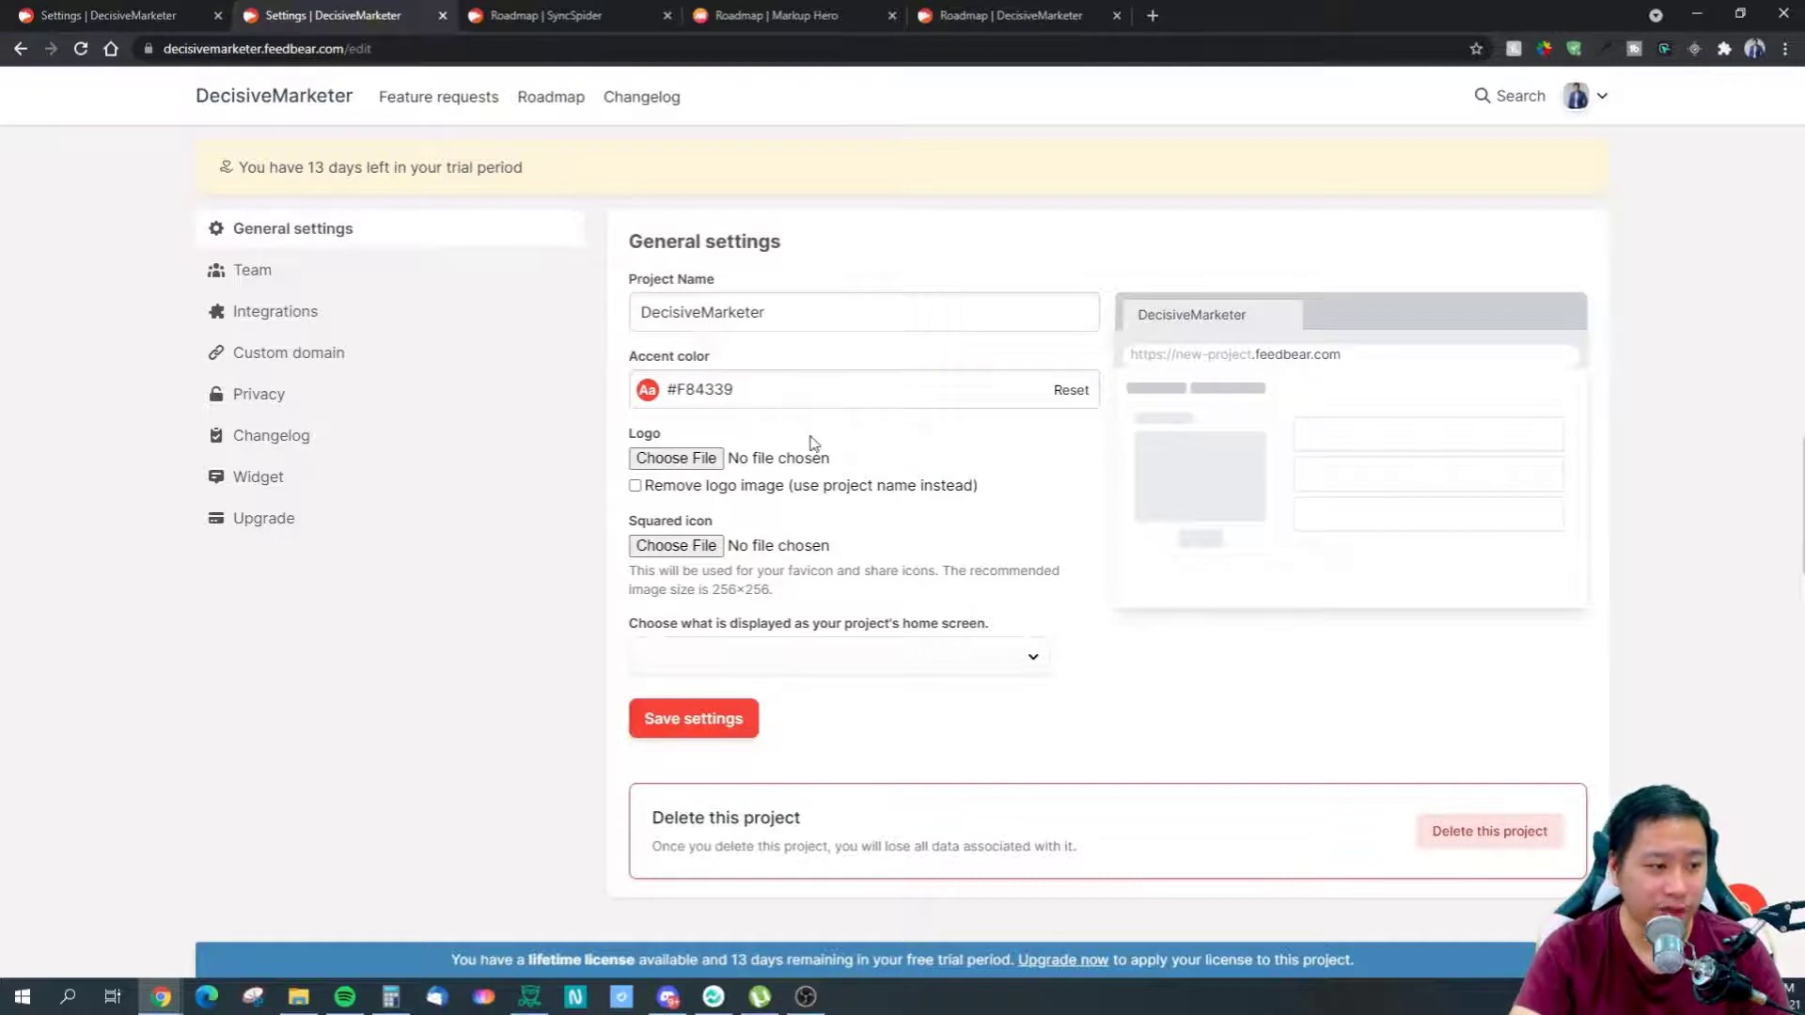
Search Google for 'blue html code' and select blue's hex code #0000FF
{"action": "left_click", "coordinate": [1143, 29]}
{"action": "type", "text": "blue ht"}
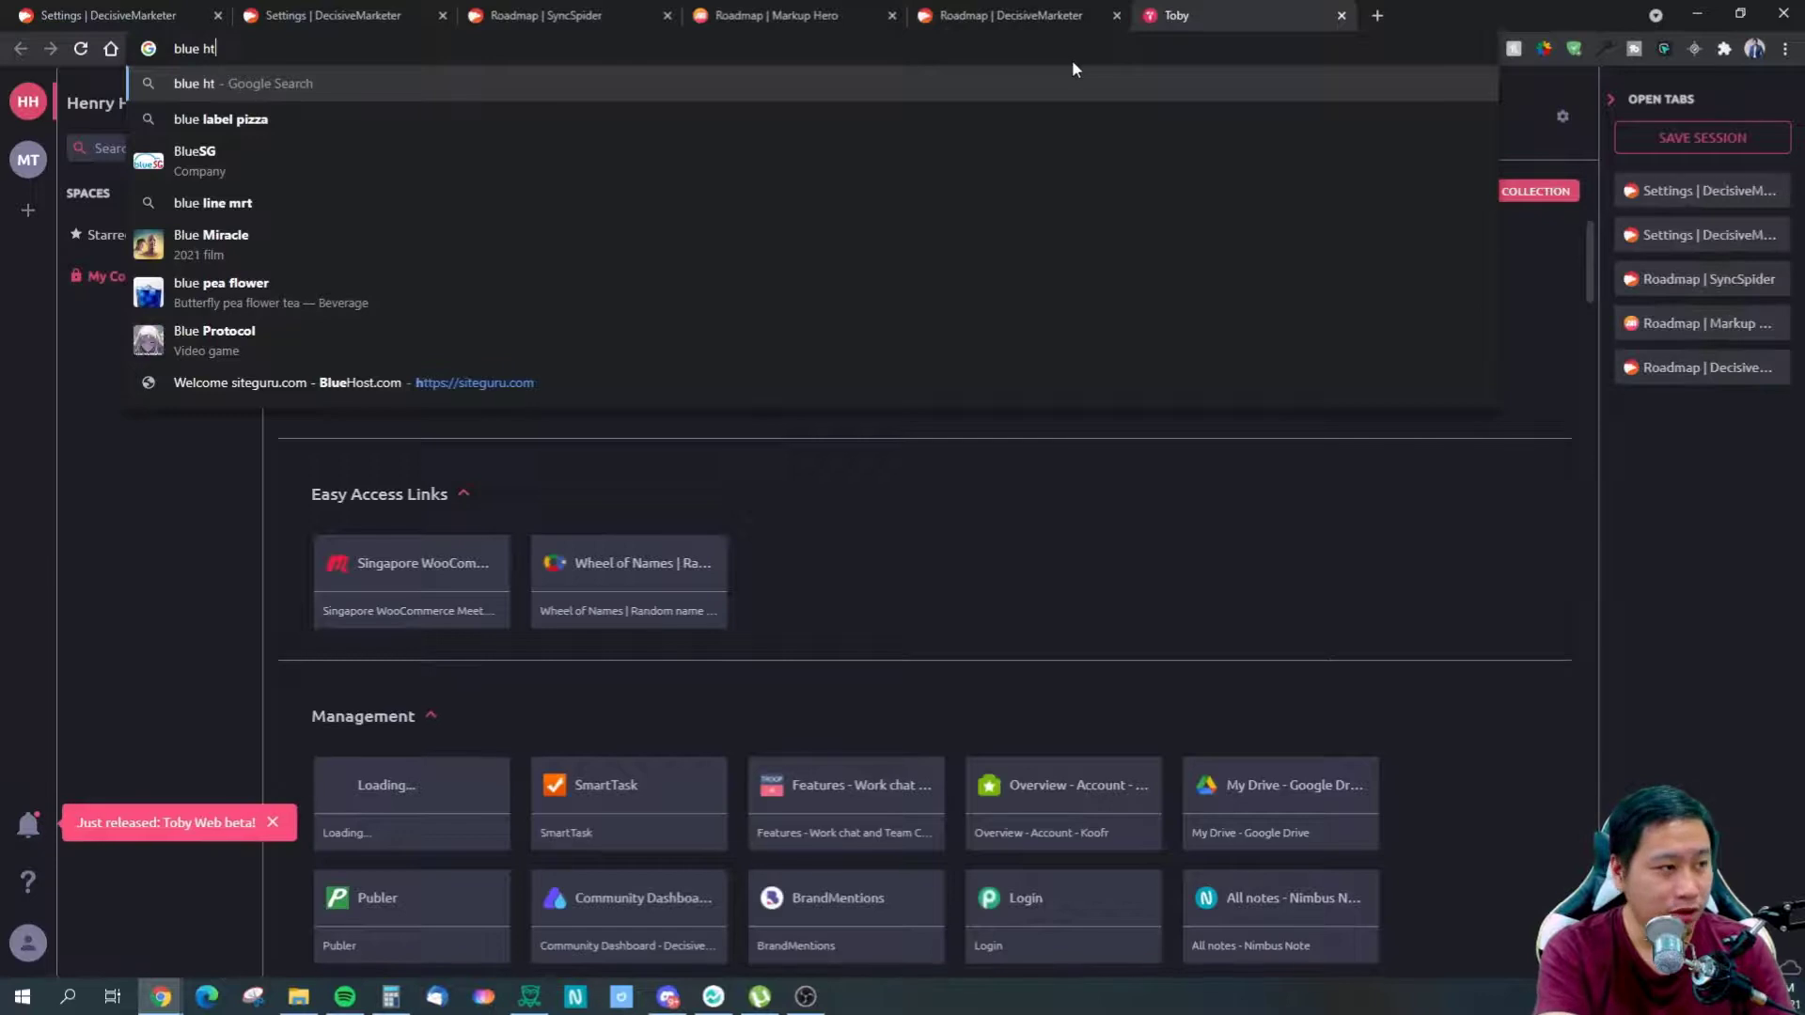
{"action": "type", "text": "ml code"}
{"action": "key", "text": "Return"}
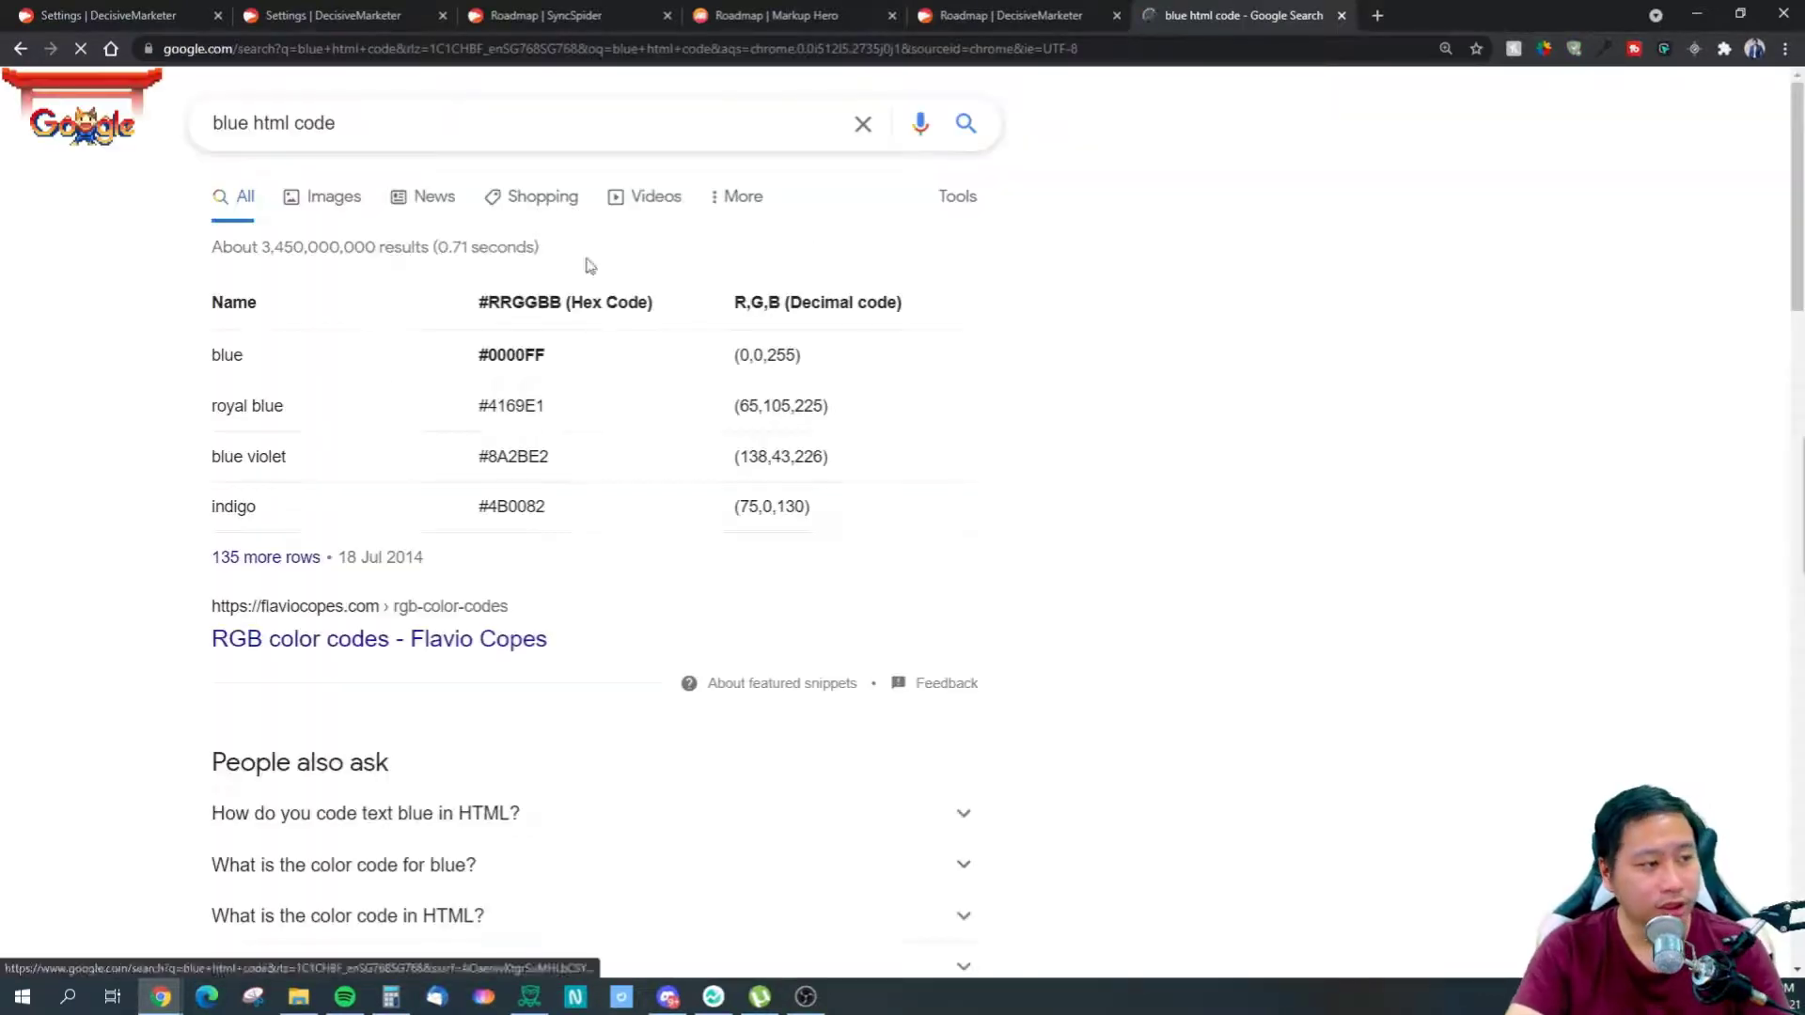
{"action": "left_click_drag", "start_coordinate": [579, 367], "coordinate": [472, 363]}
{"action": "key", "text": "ctrl+c"}
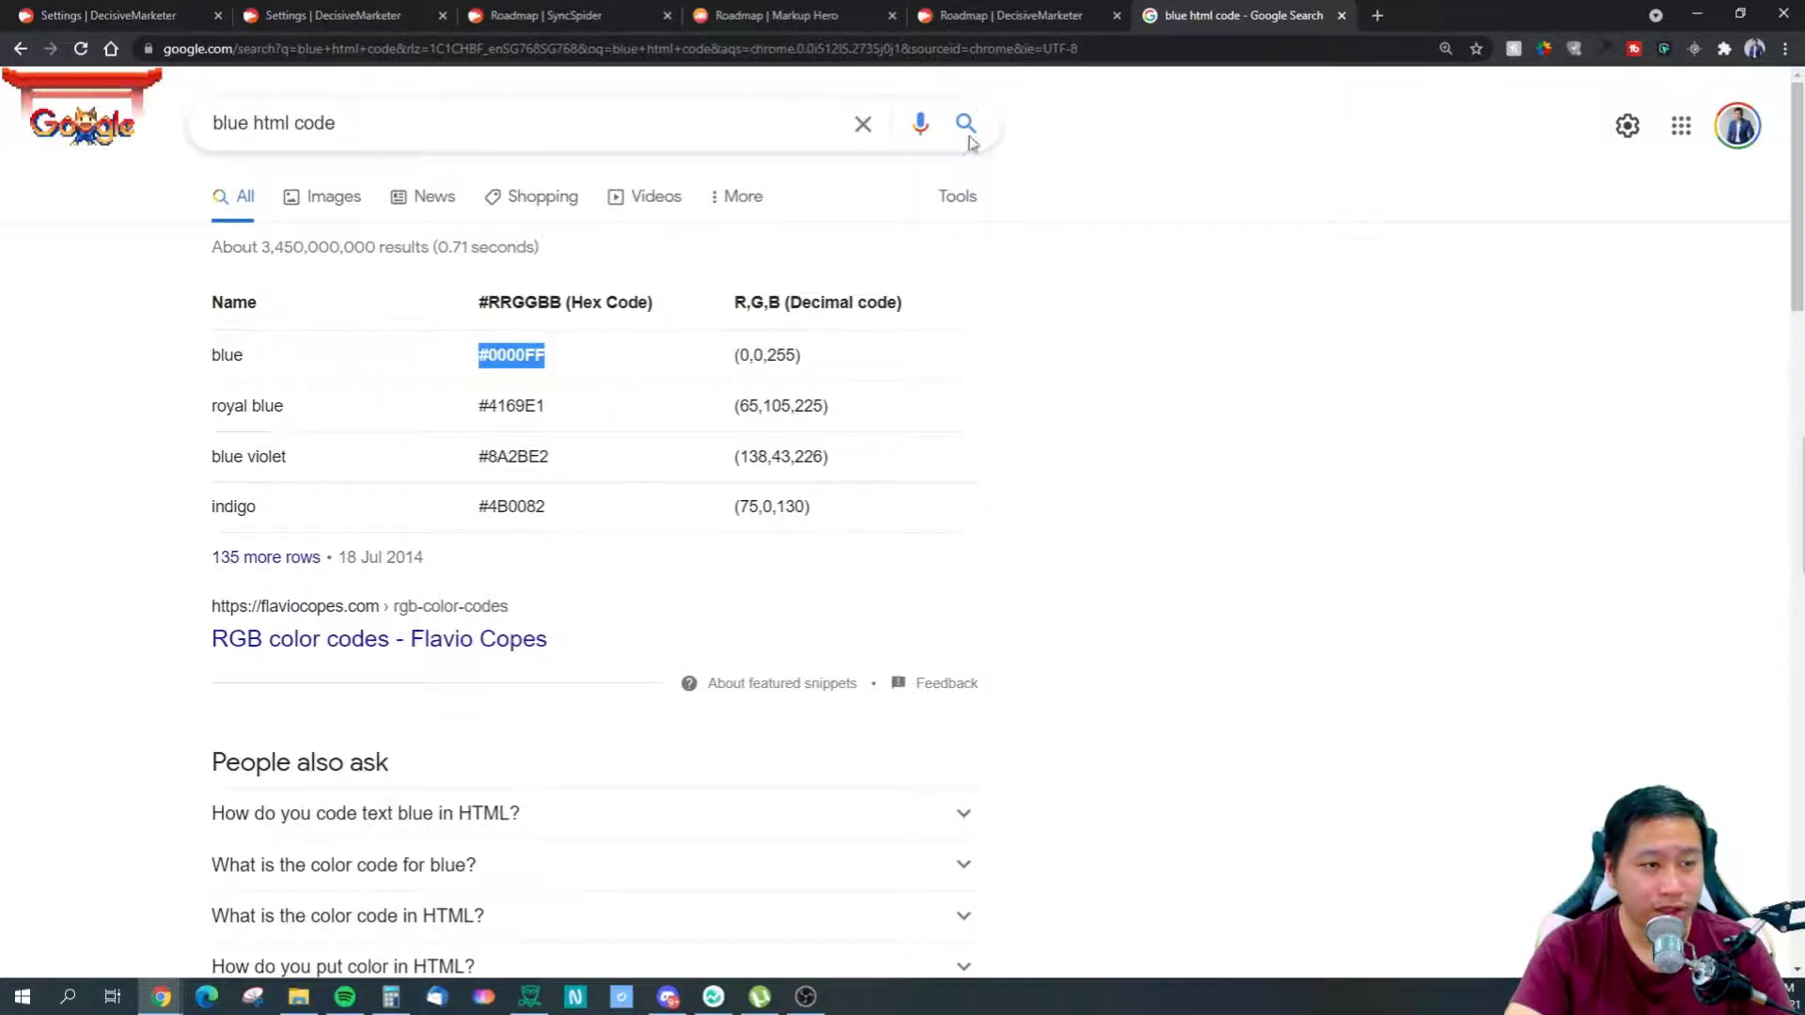
{"action": "left_click", "coordinate": [295, 11]}
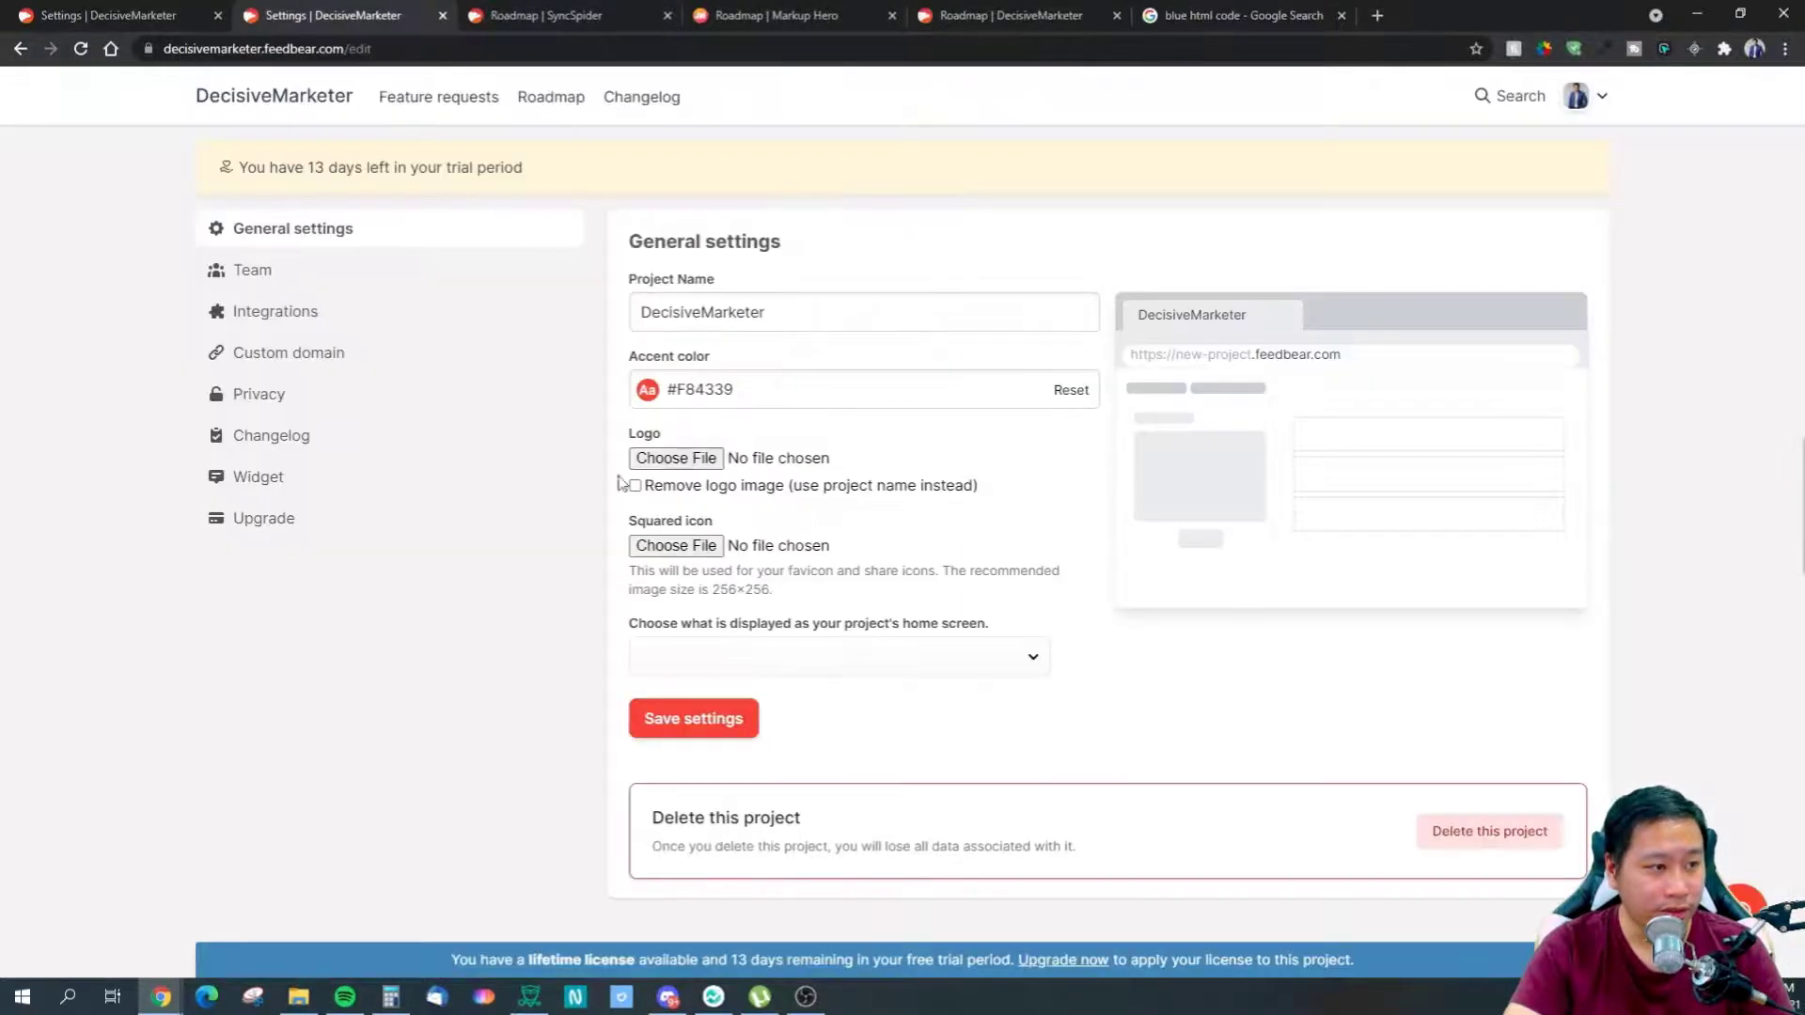
{"action": "left_click", "coordinate": [765, 388]}
{"action": "key", "text": "ctrl+a"}
{"action": "key", "text": "ctrl+v"}
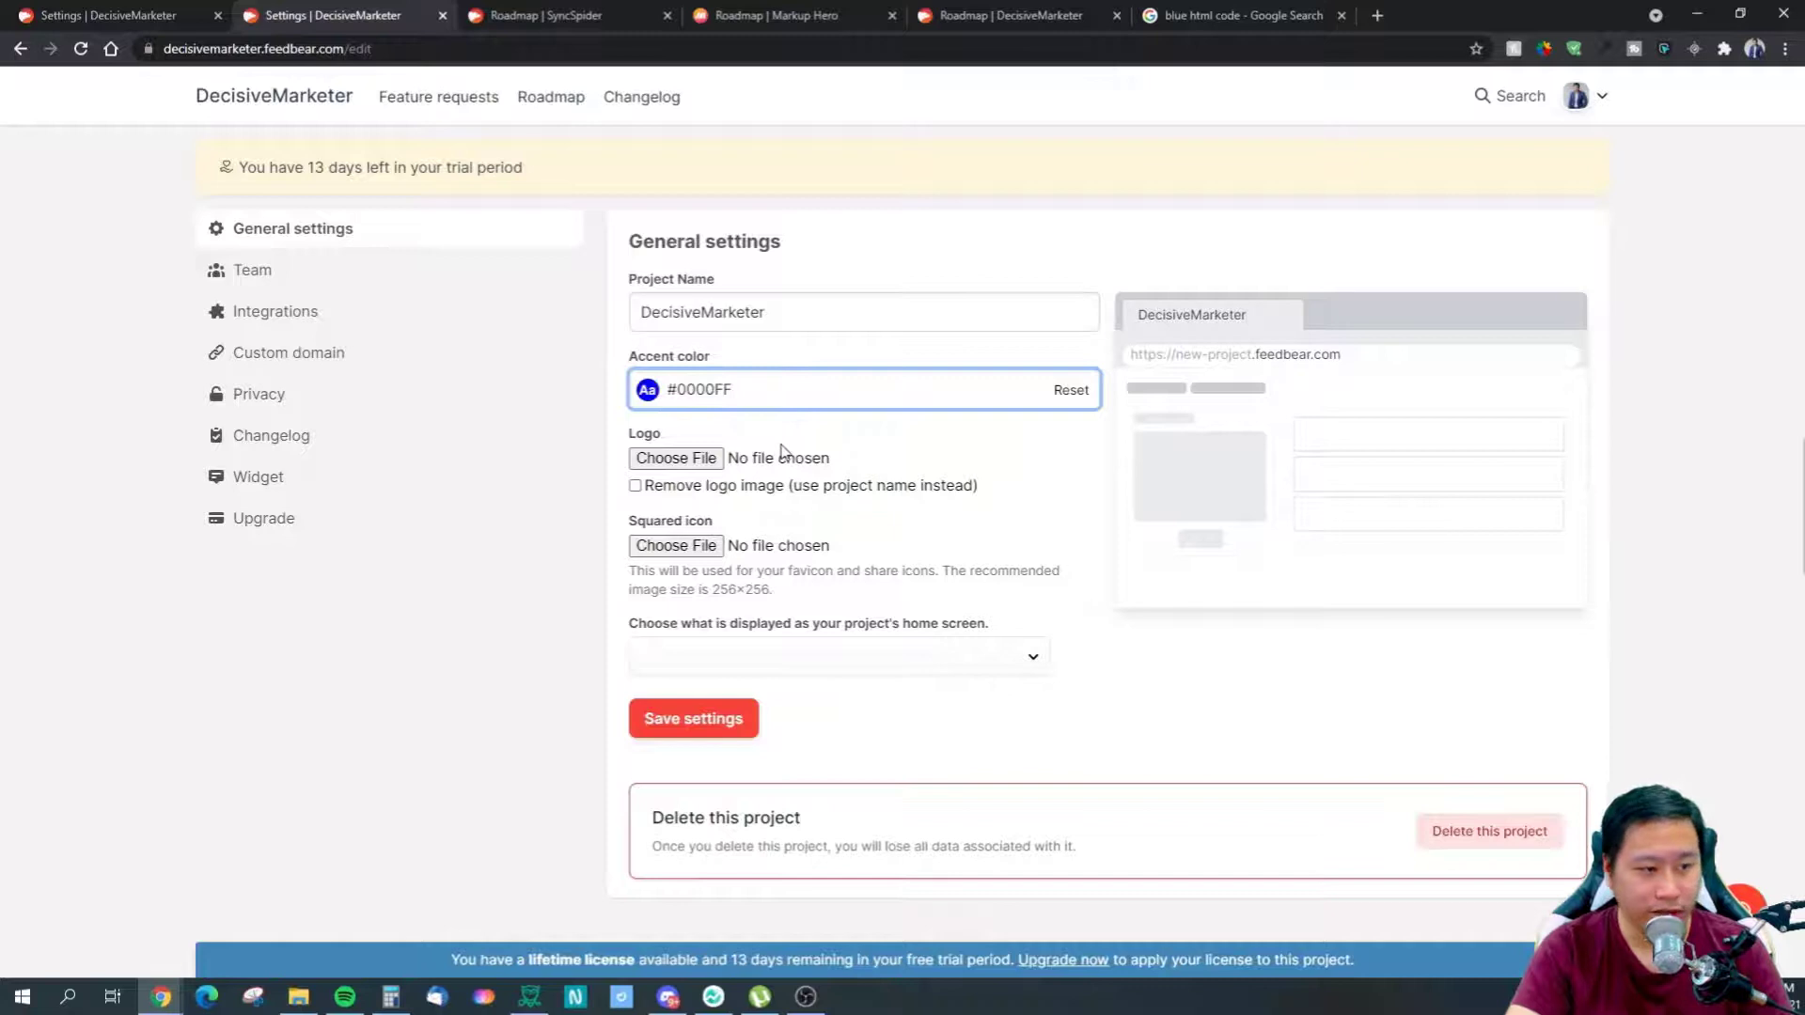
{"action": "key", "text": "ctrl+a"}
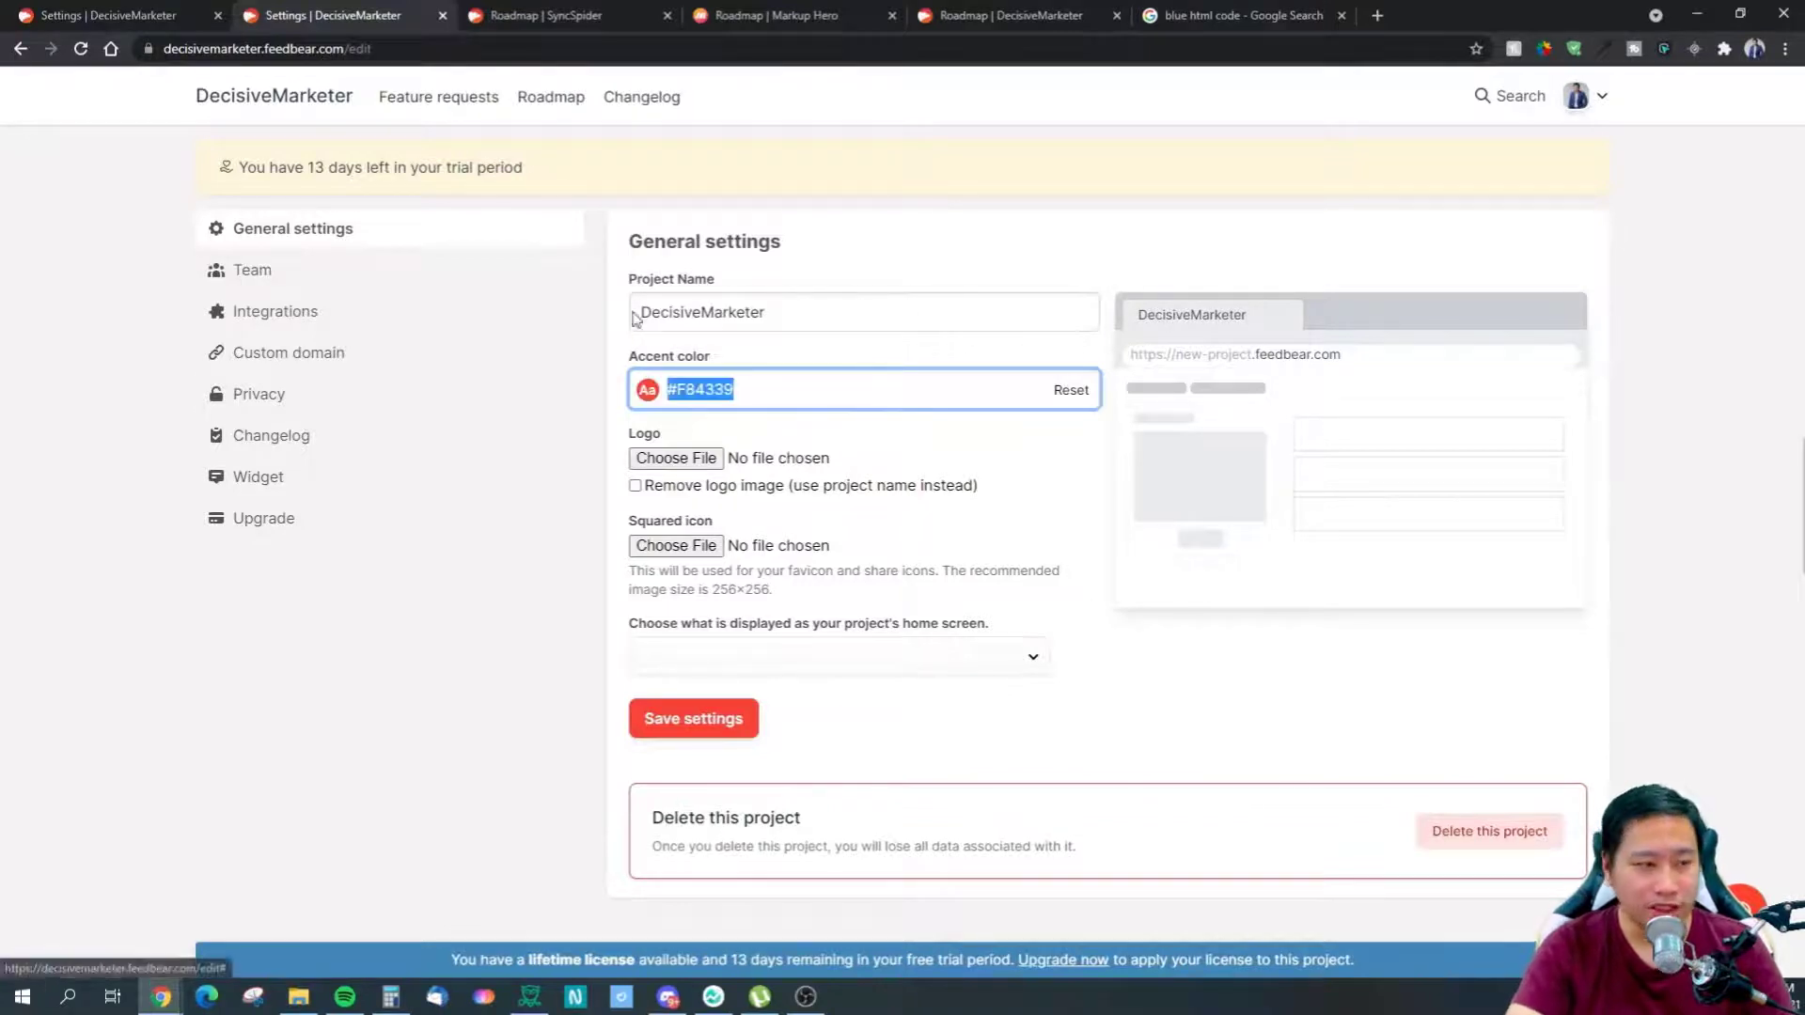
{"action": "key", "text": "ctrl+z"}
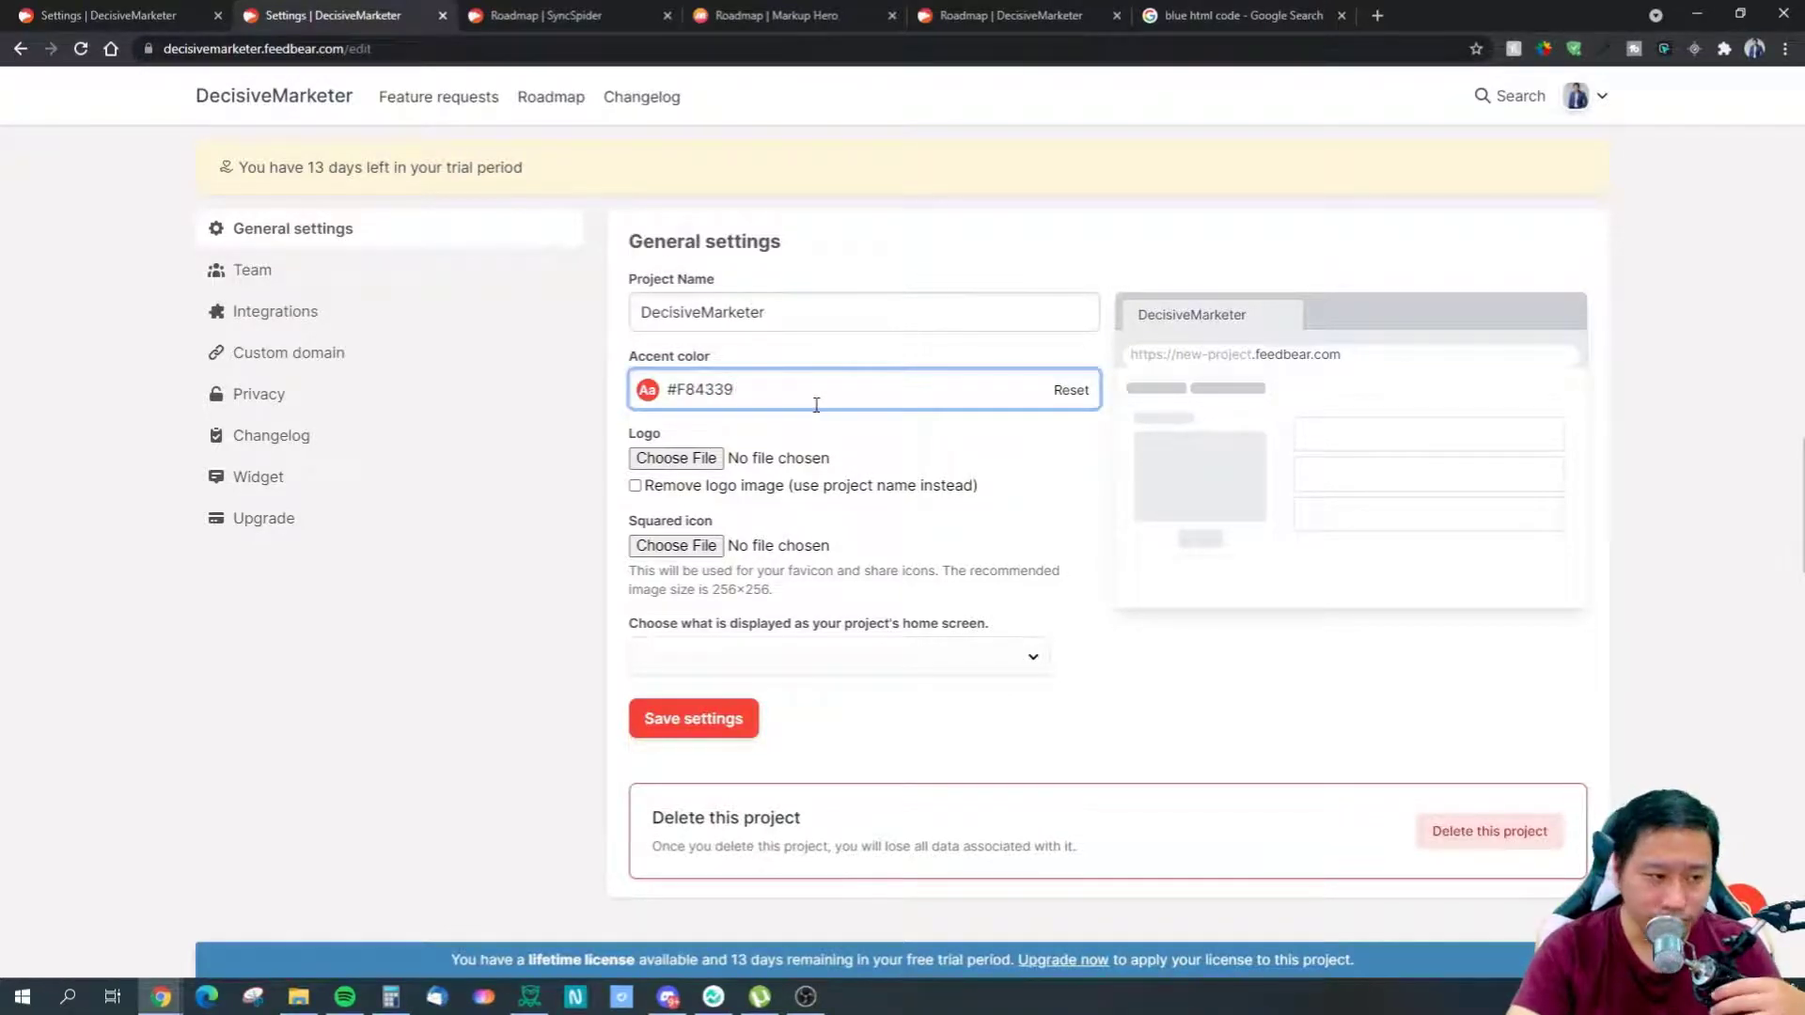
{"action": "left_click", "coordinate": [648, 389]}
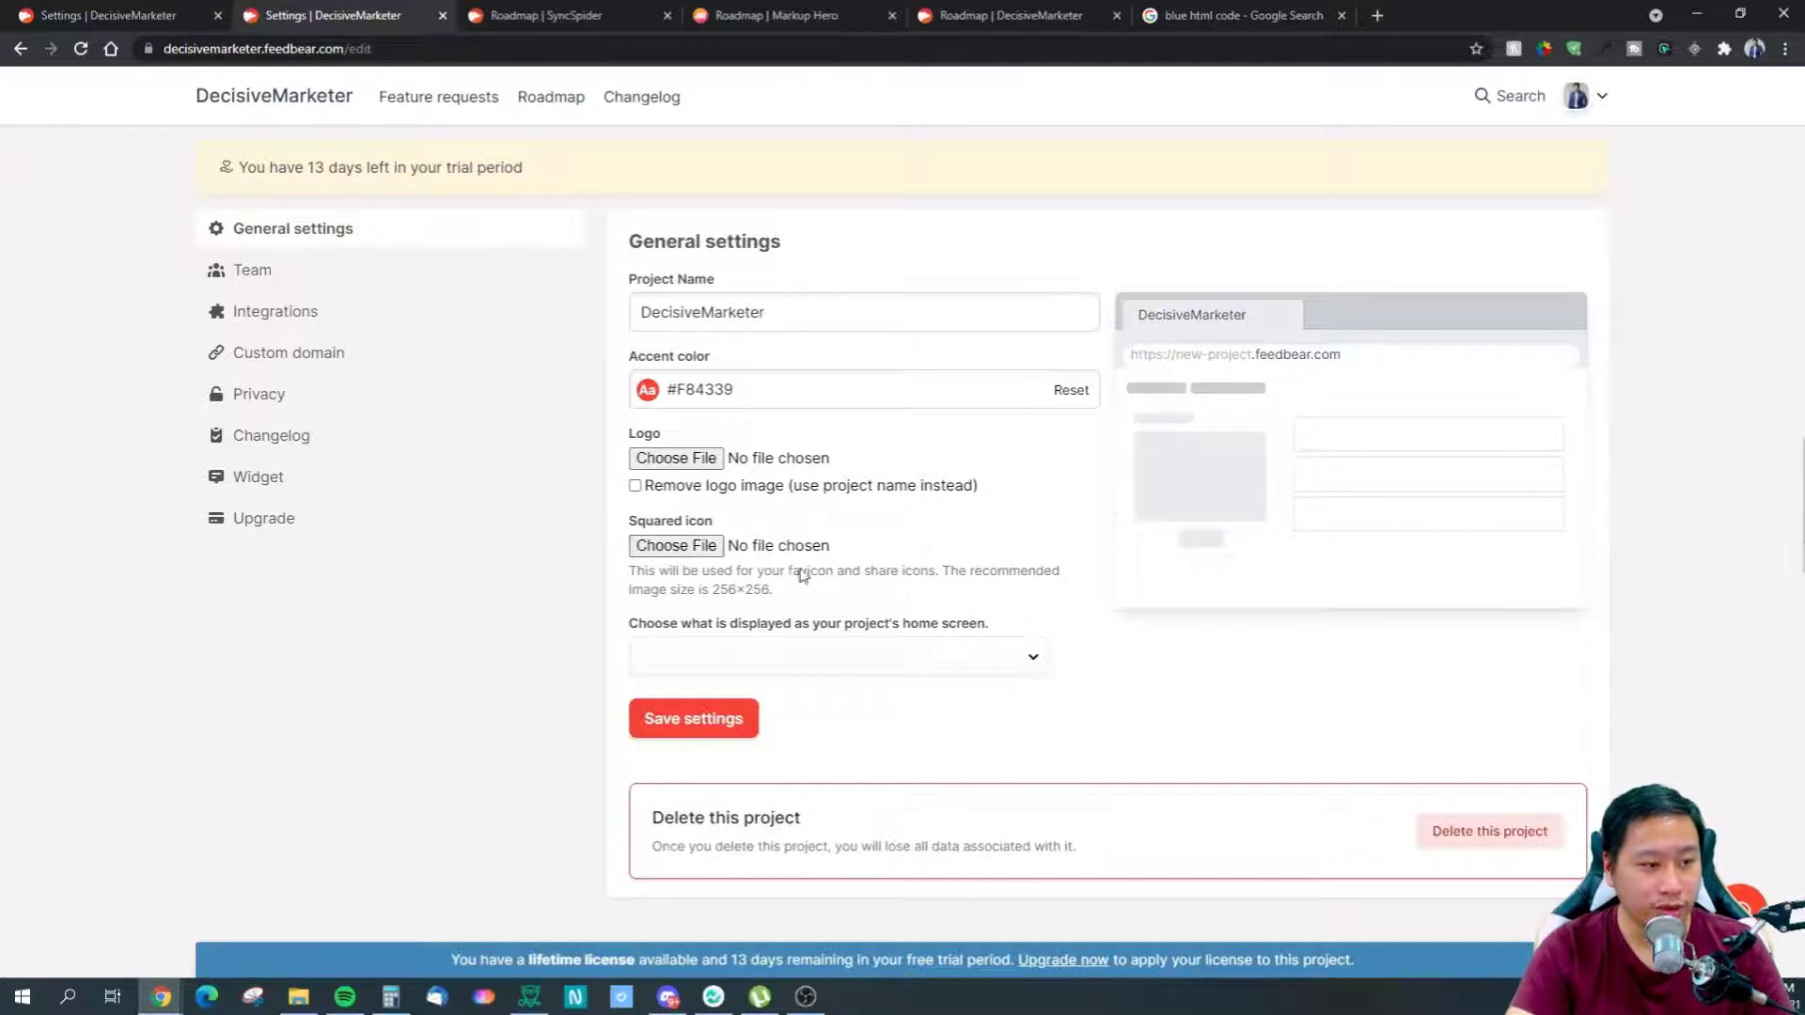
{"action": "left_click_drag", "start_coordinate": [789, 577], "coordinate": [960, 579]}
{"action": "left_click", "coordinate": [973, 588]}
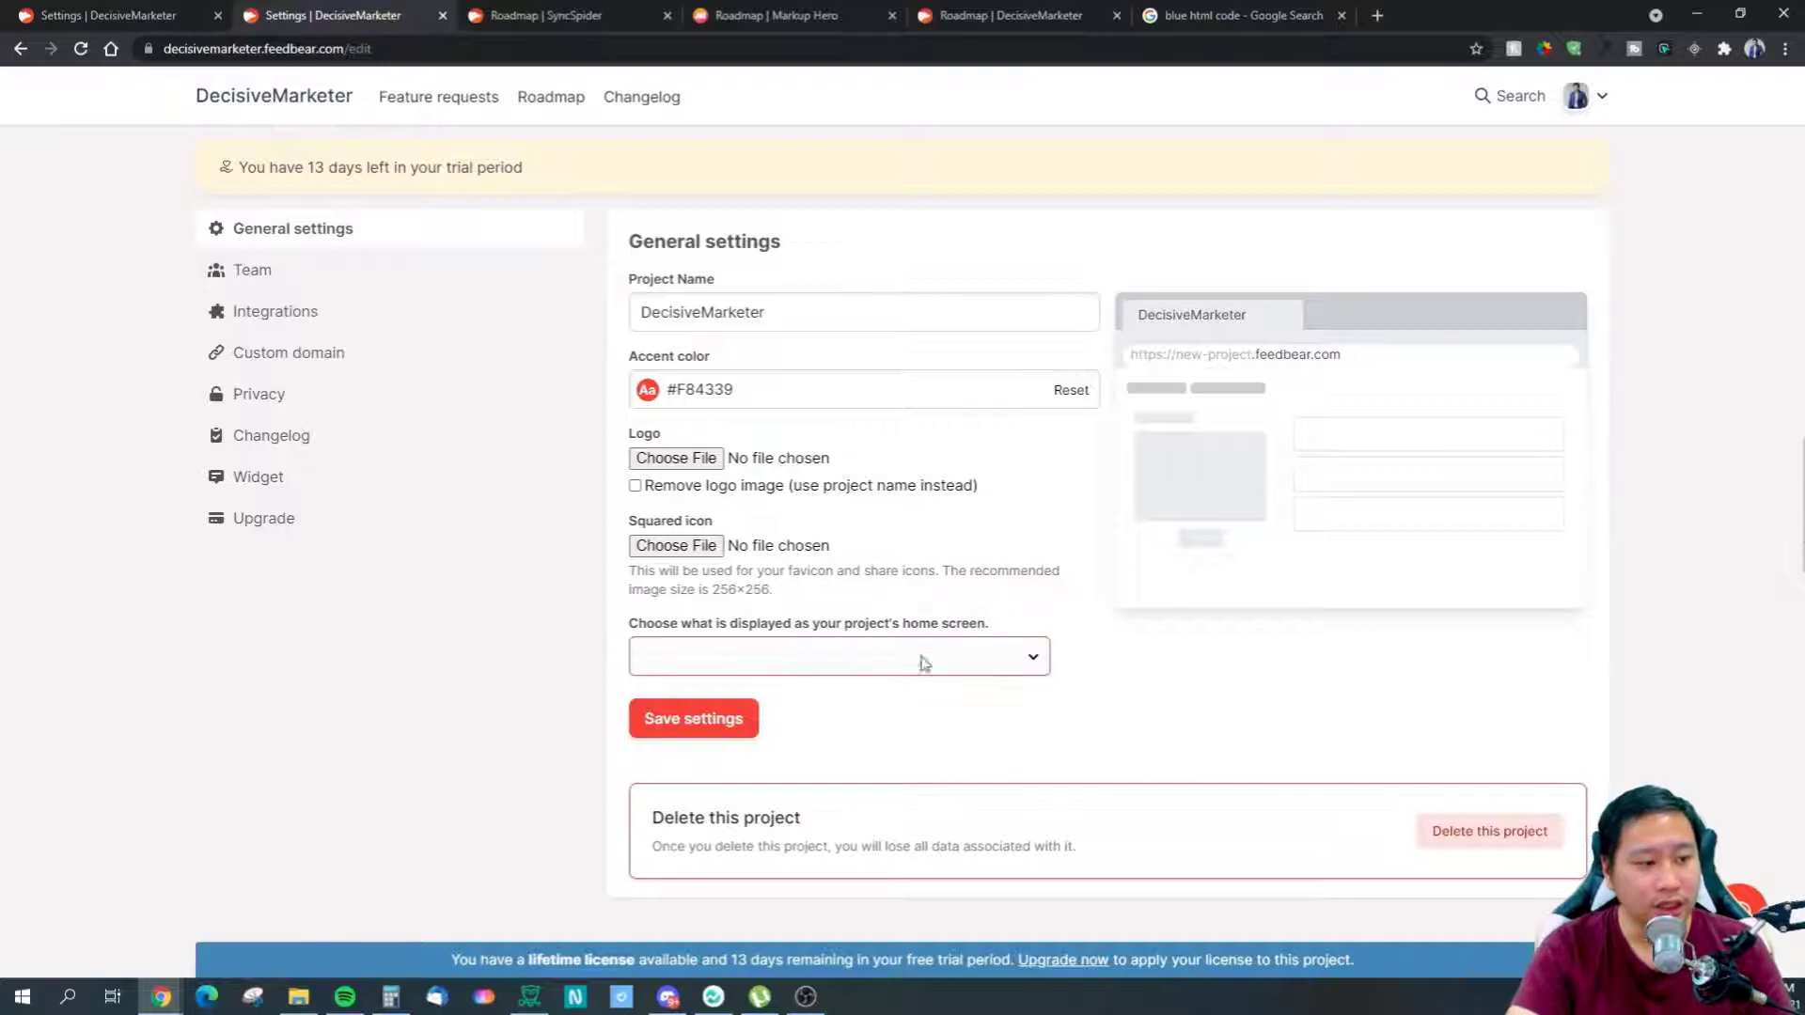
{"action": "left_click", "coordinate": [871, 668]}
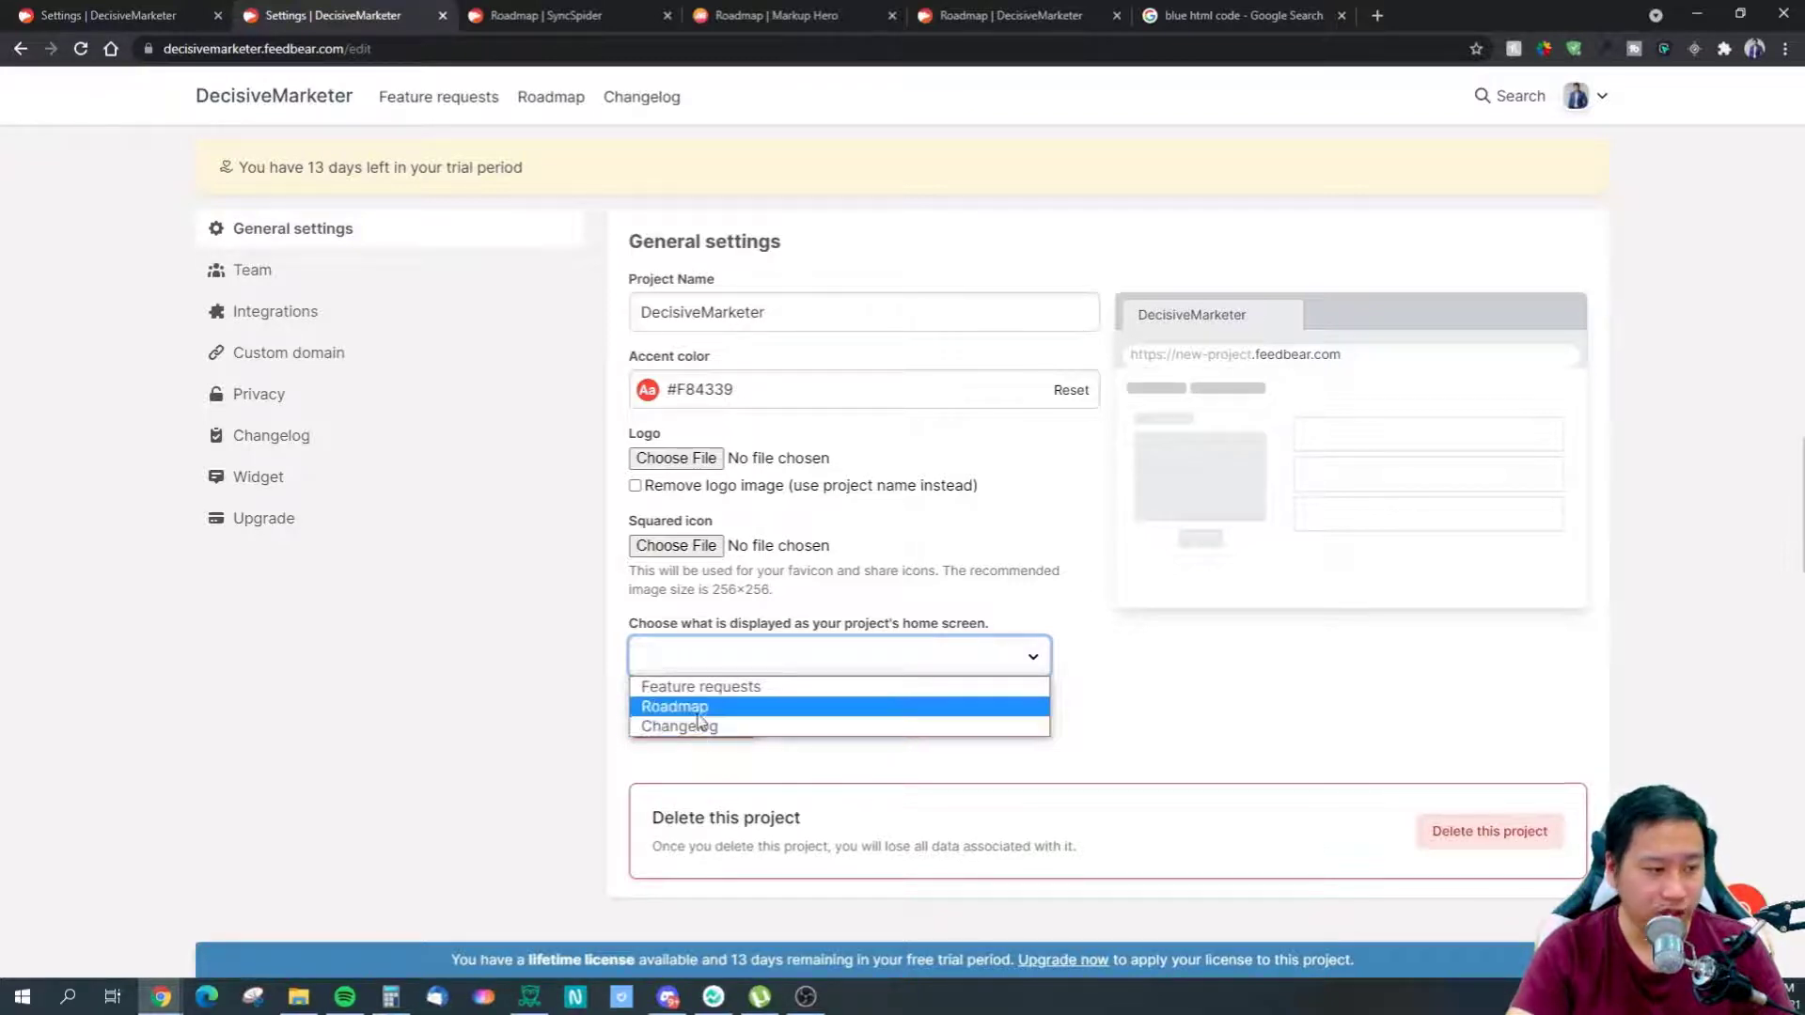
{"action": "left_click", "coordinate": [1308, 701]}
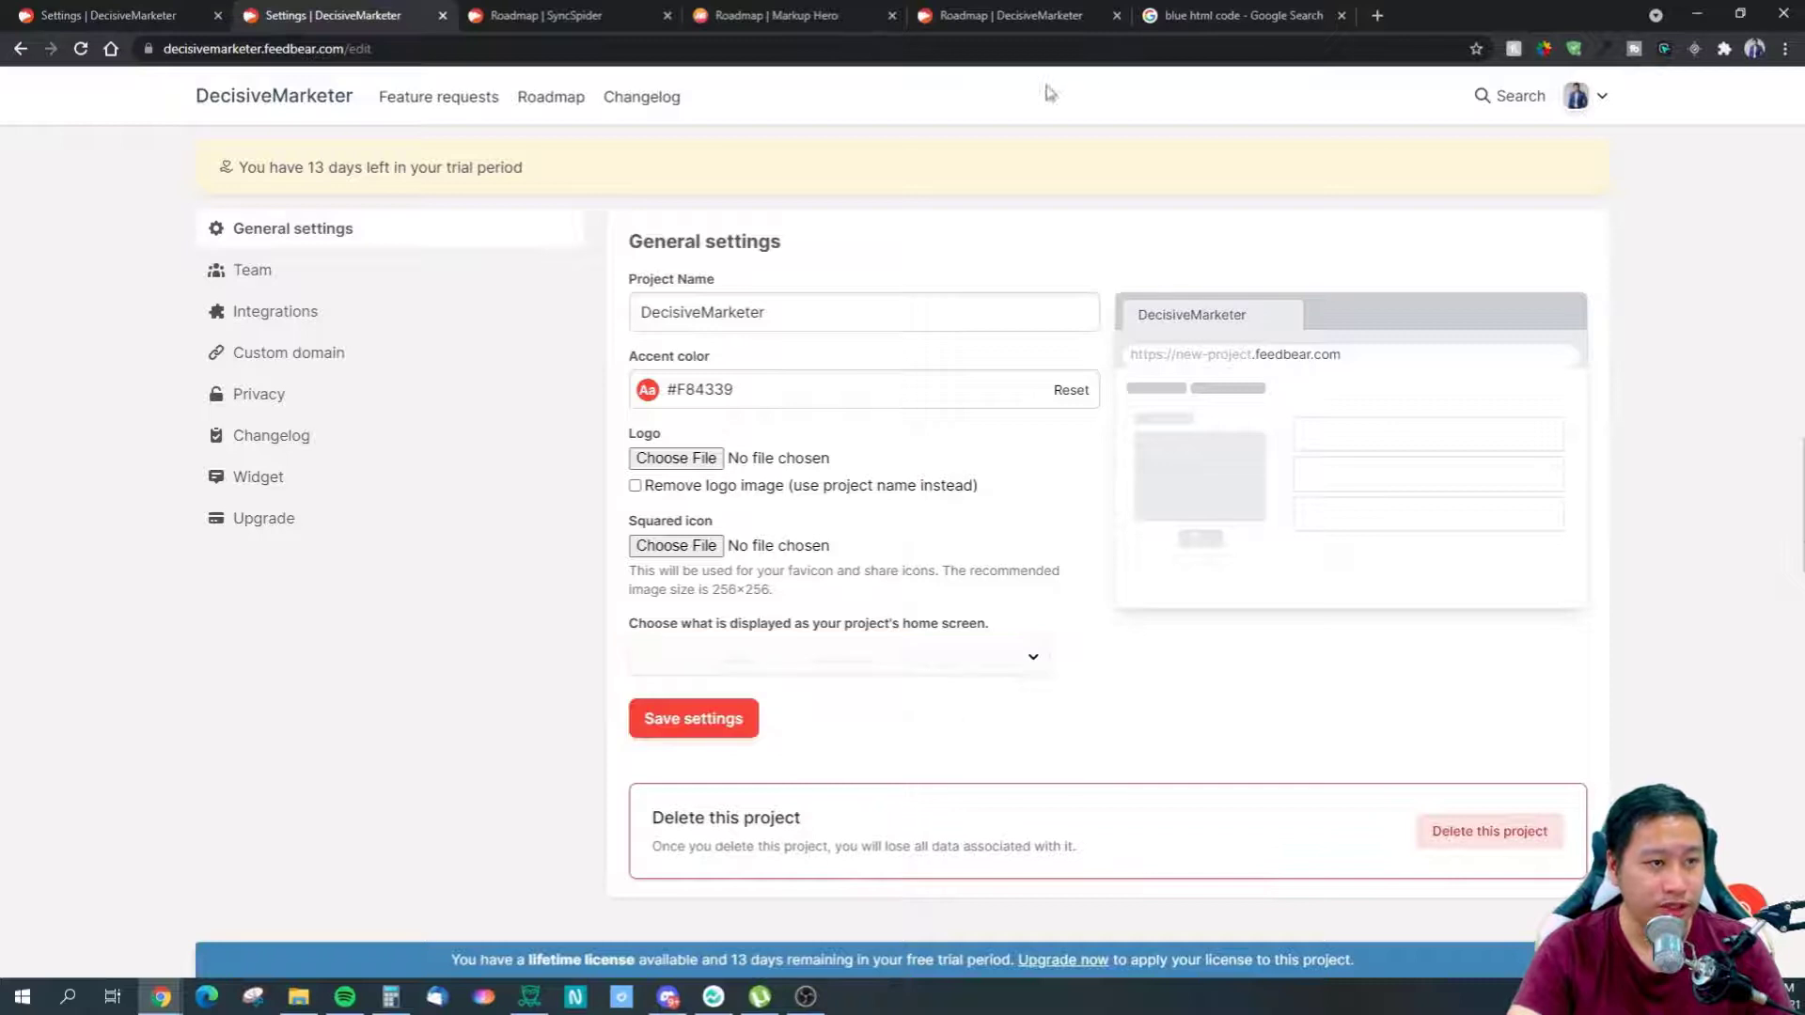
{"action": "left_click", "coordinate": [1024, 15]}
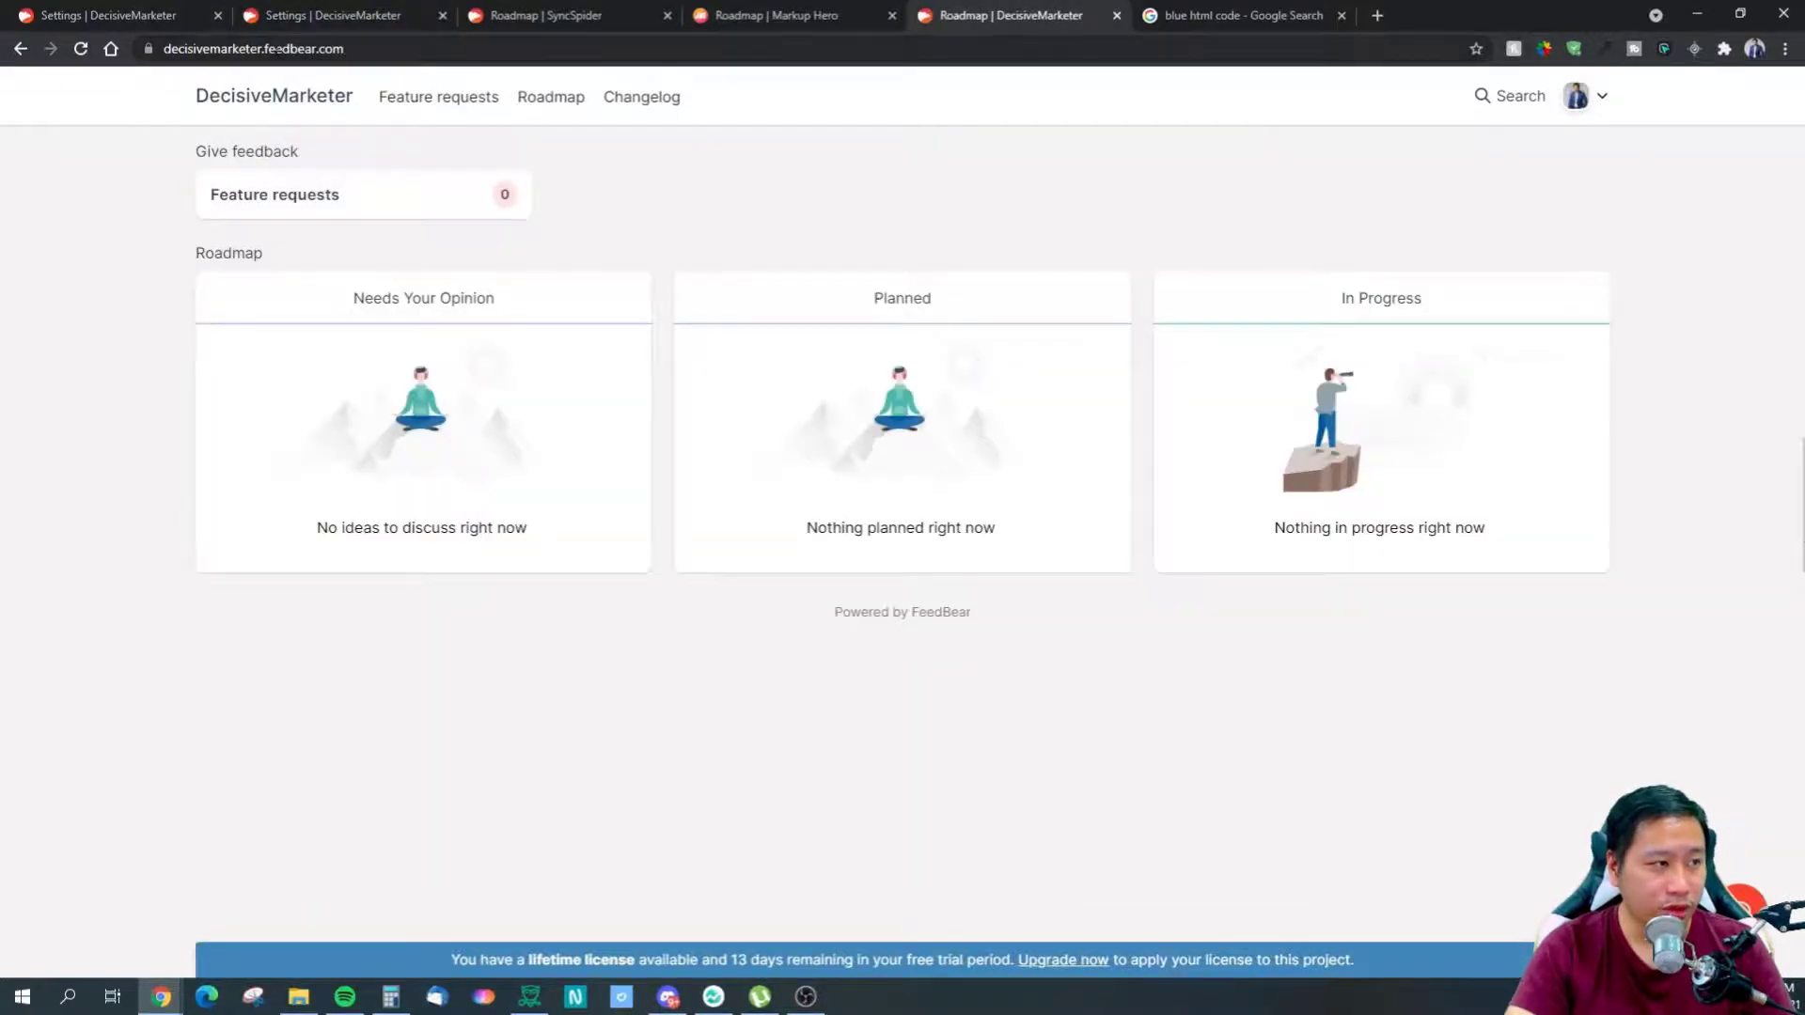
{"action": "left_click", "coordinate": [375, 49]}
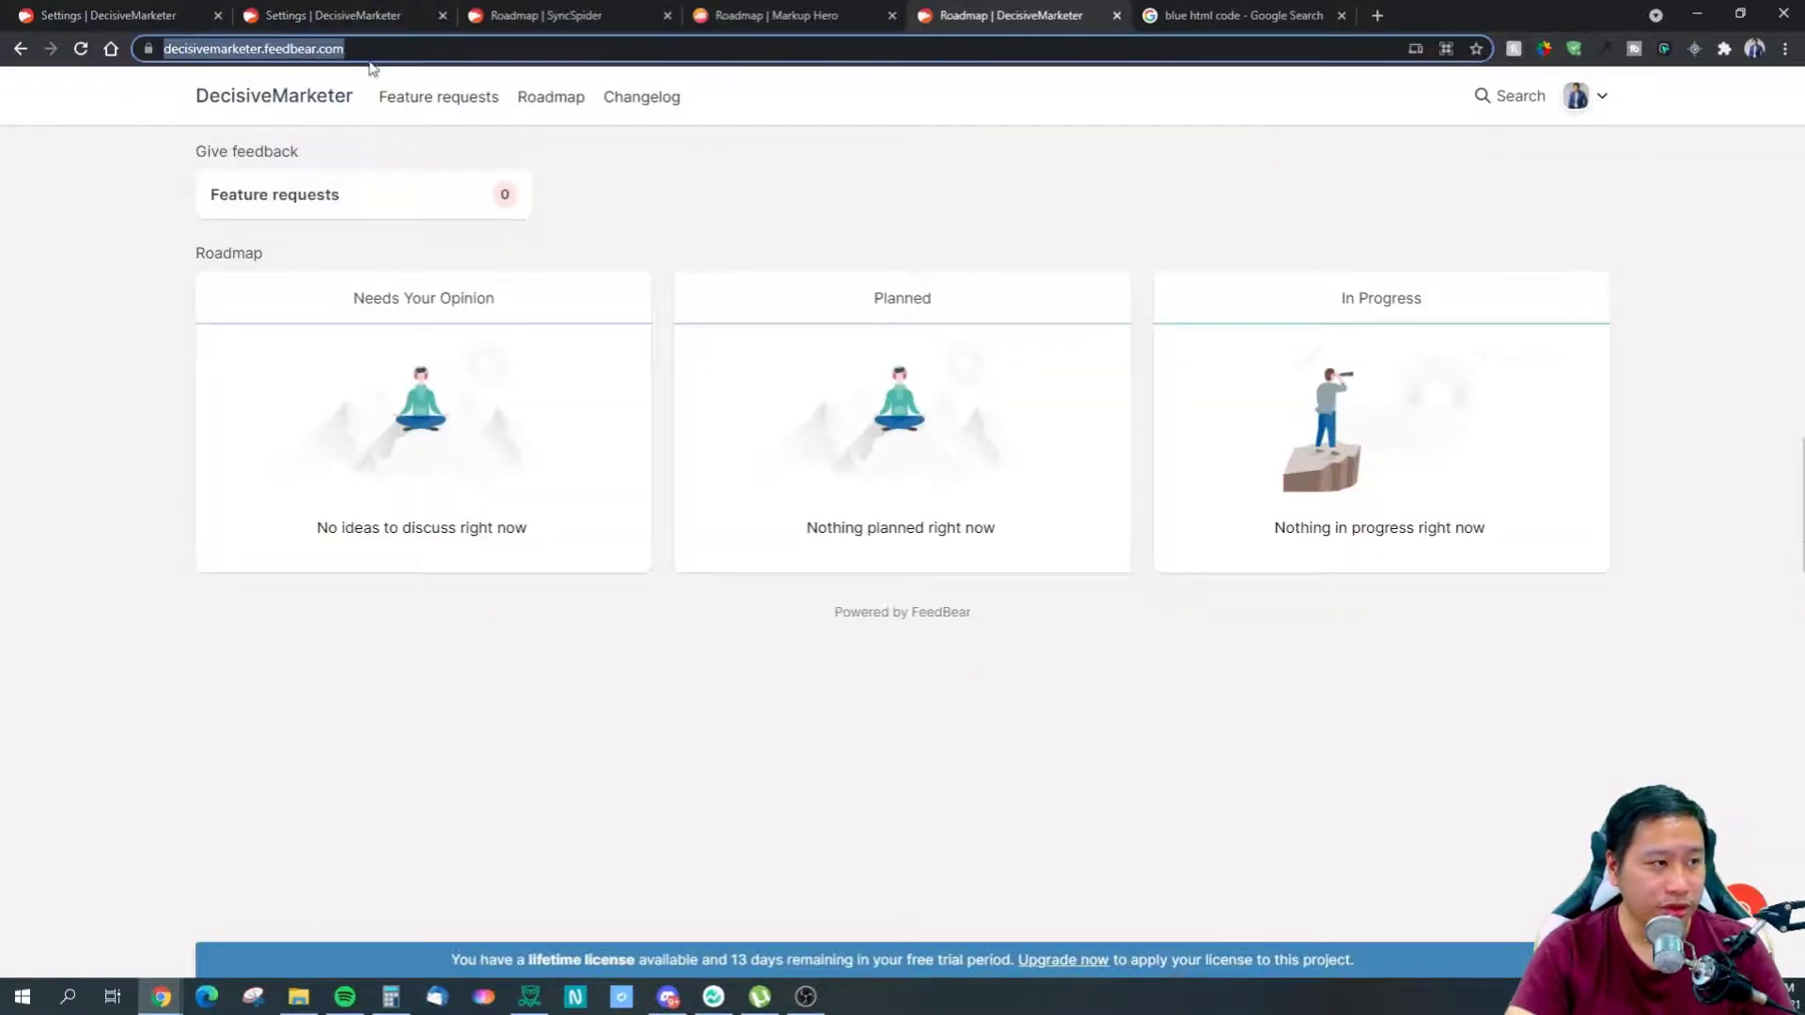
{"action": "left_click", "coordinate": [425, 580]}
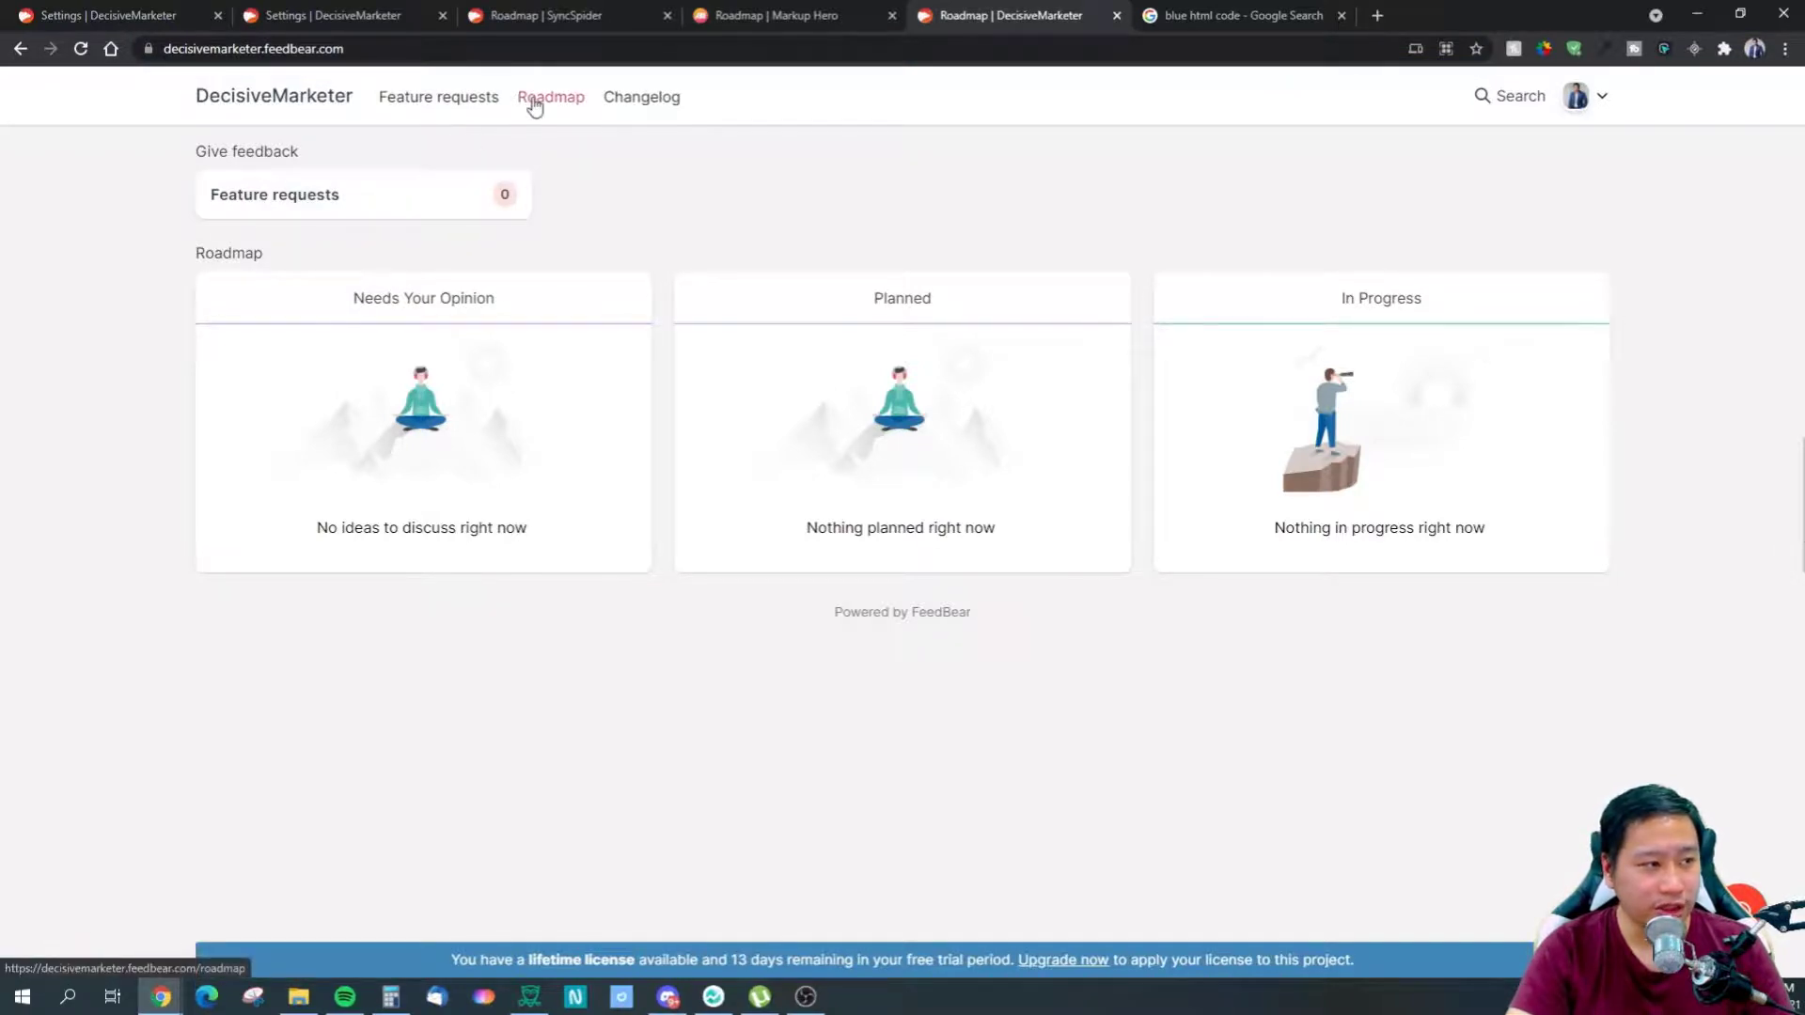
{"action": "left_click", "coordinate": [625, 103]}
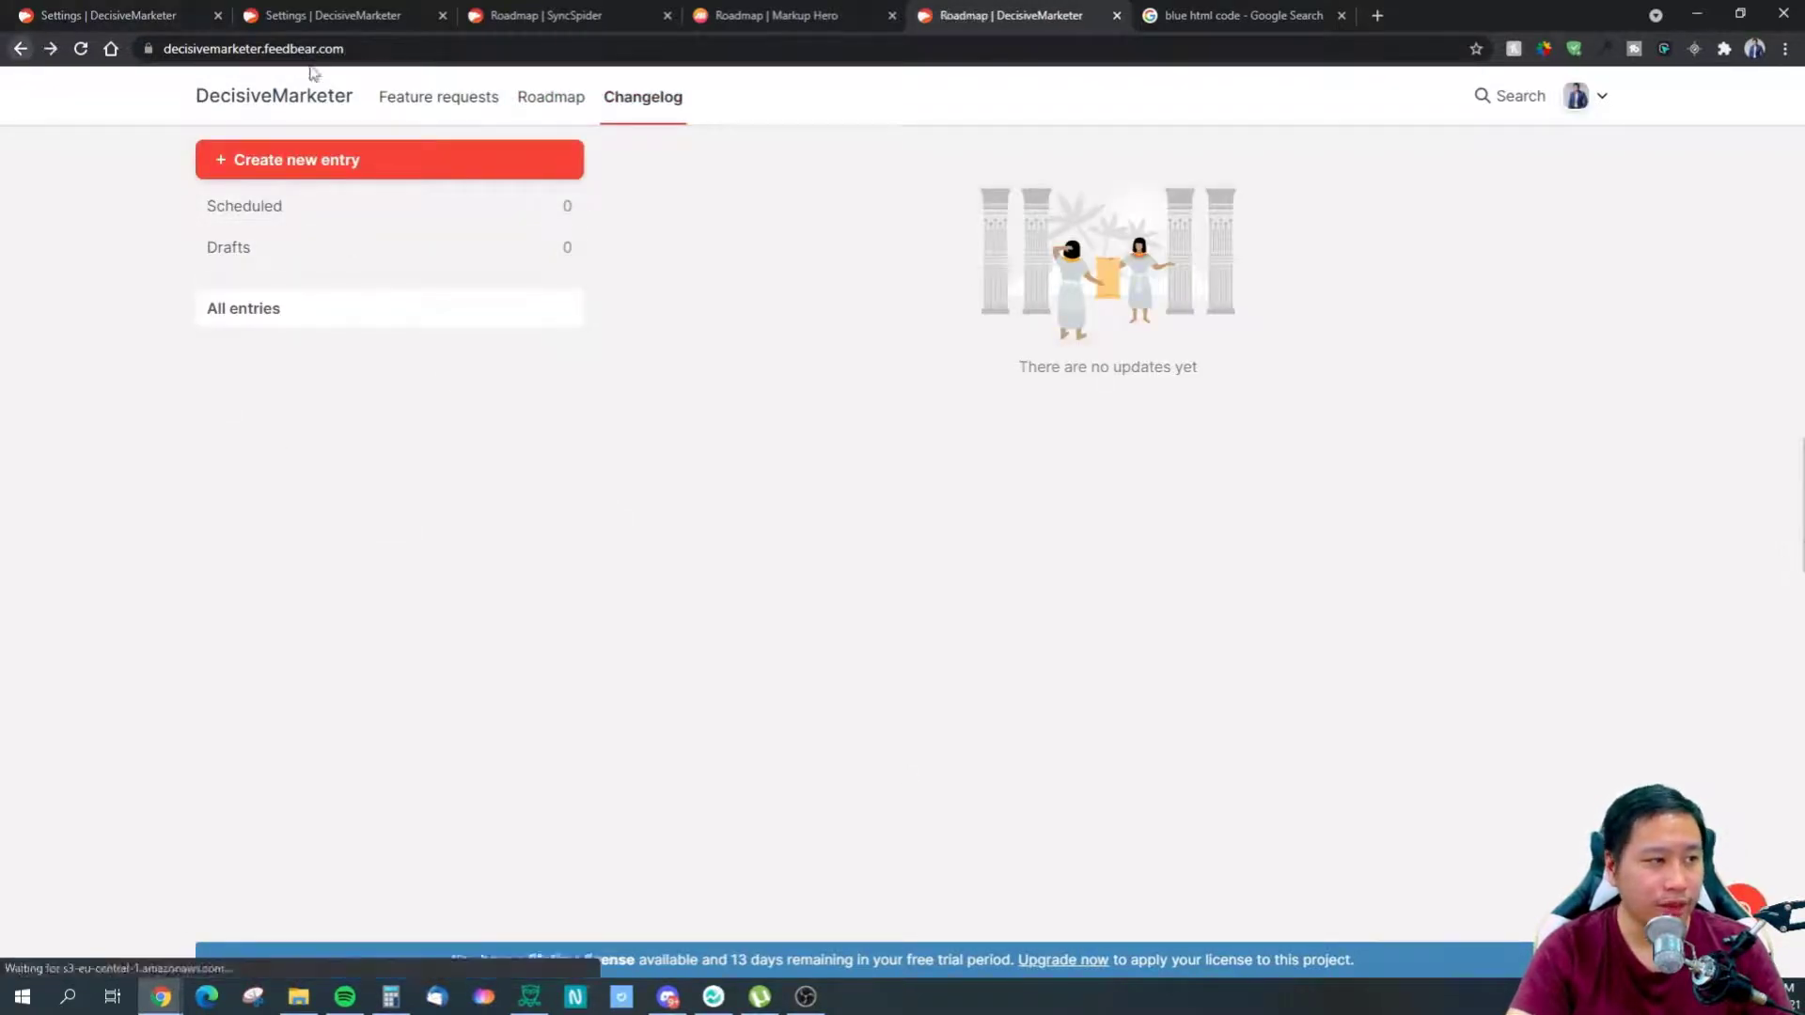
{"action": "left_click", "coordinate": [20, 48]}
{"action": "key", "text": "ctrl+shift+Tab"}
{"action": "key", "text": "ctrl+shift+Tab"}
{"action": "key", "text": "ctrl+shift+Tab"}
{"action": "key", "text": "ctrl+shift+Tab"}
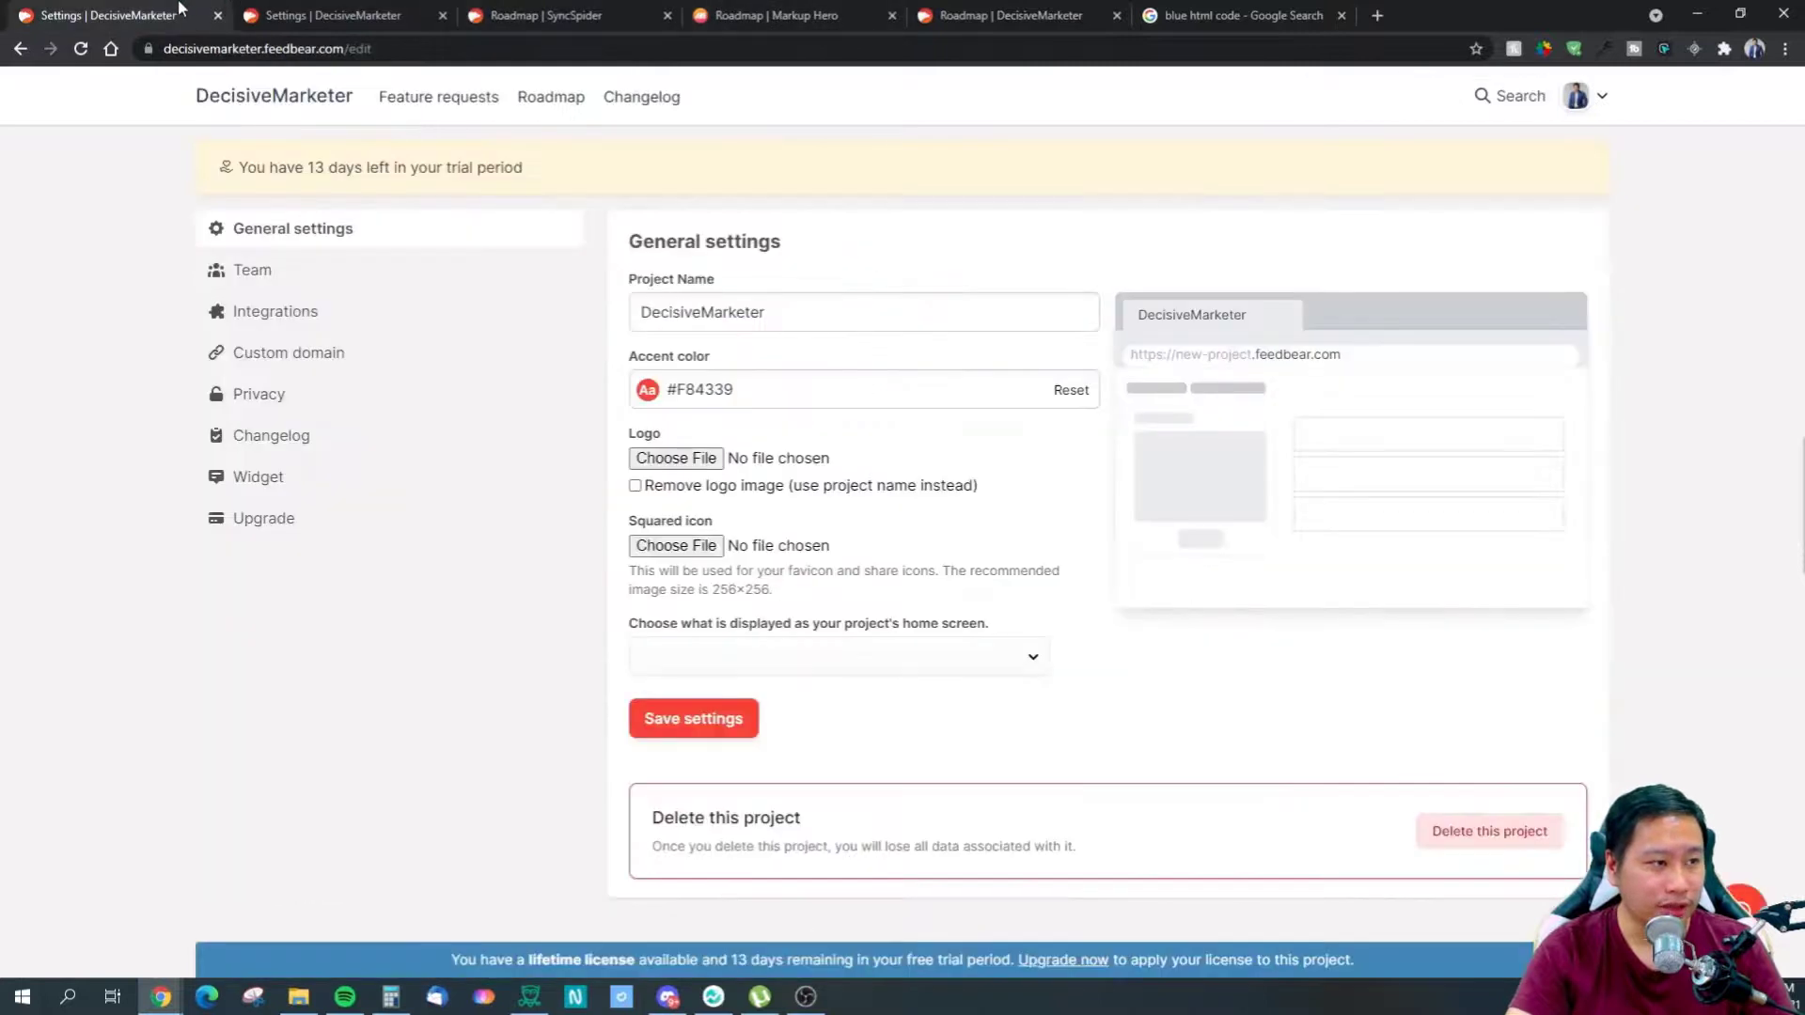
Open the Team settings and clear the Full name warning on the empty invite form
{"action": "key", "text": "ctrl+Tab"}
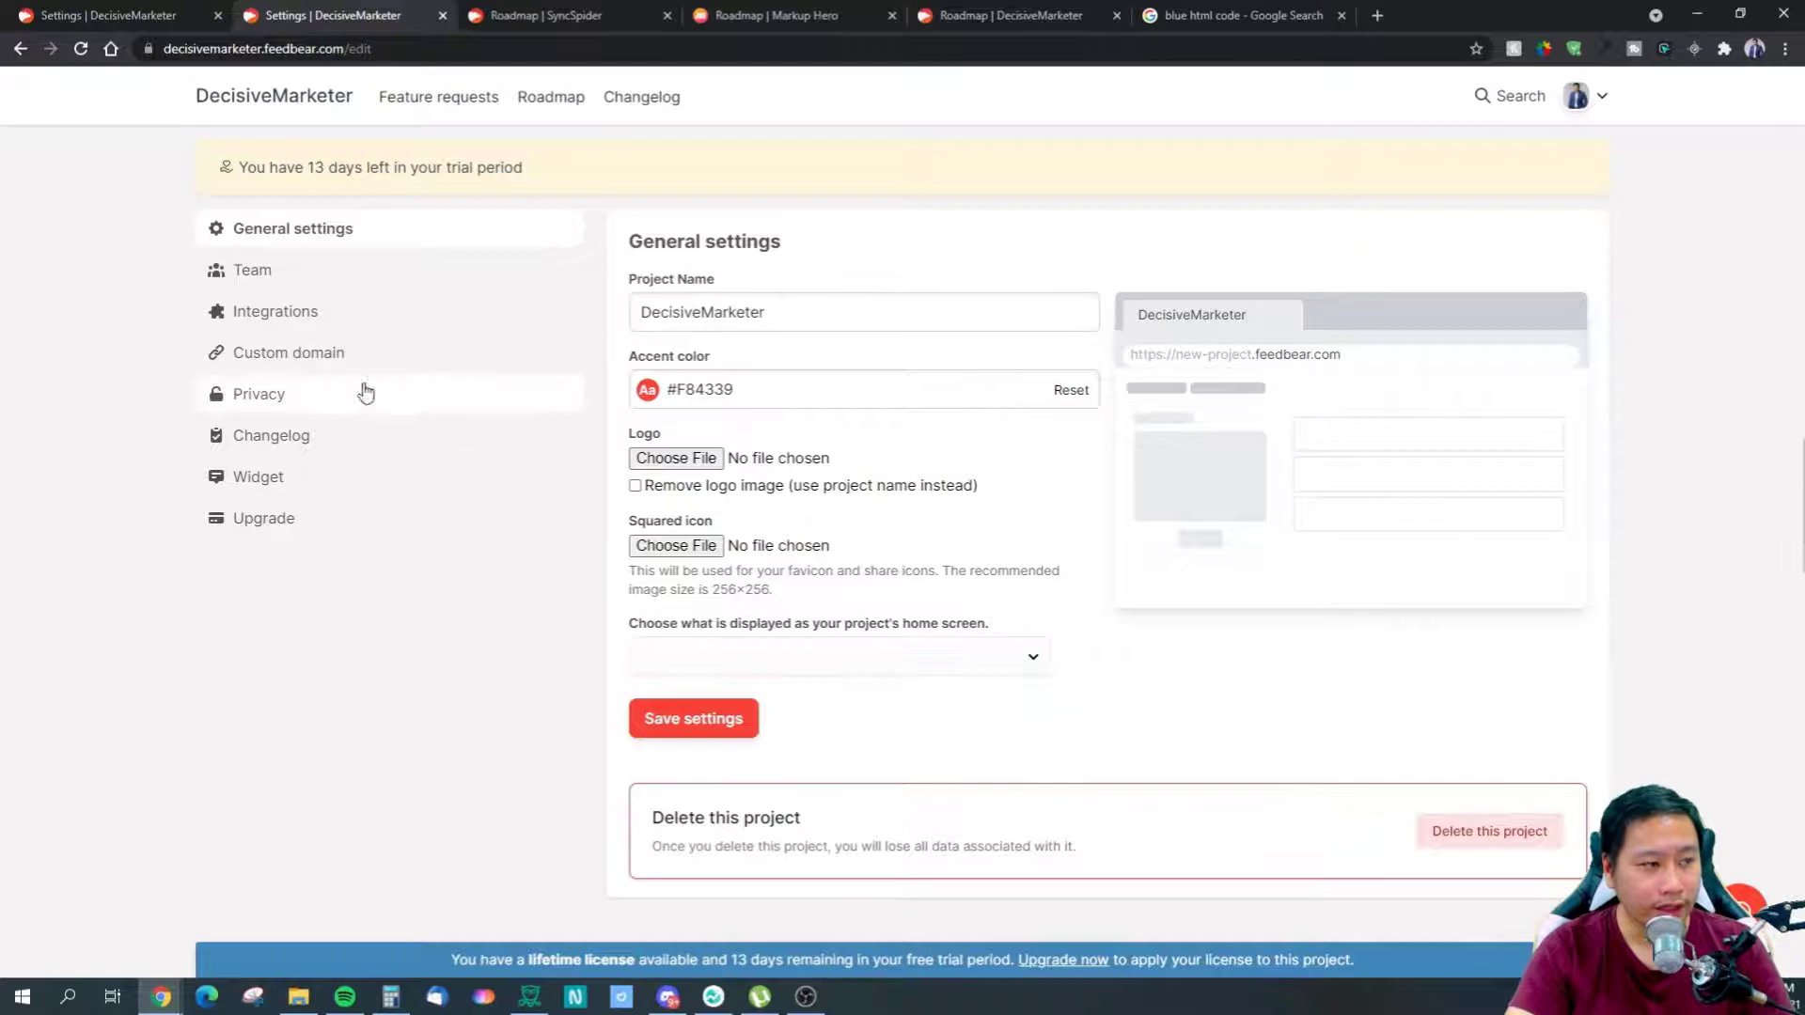
{"action": "left_click", "coordinate": [283, 281]}
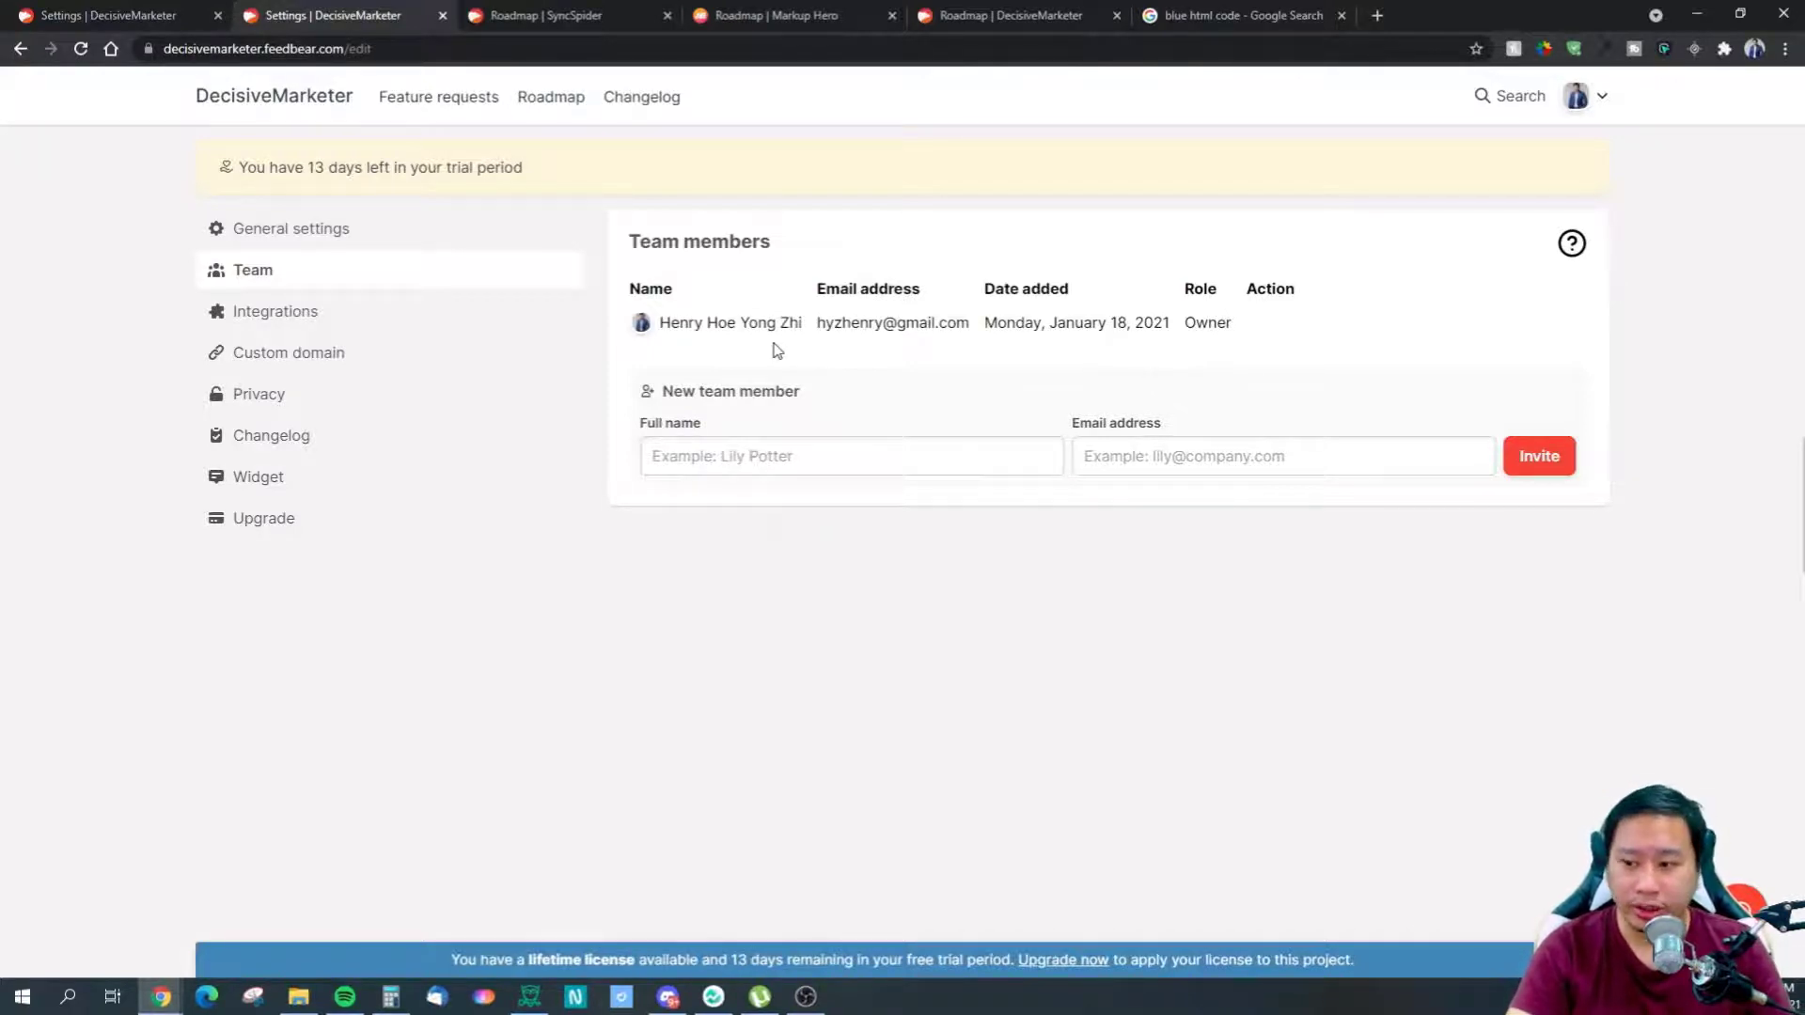
{"action": "left_click", "coordinate": [810, 445]}
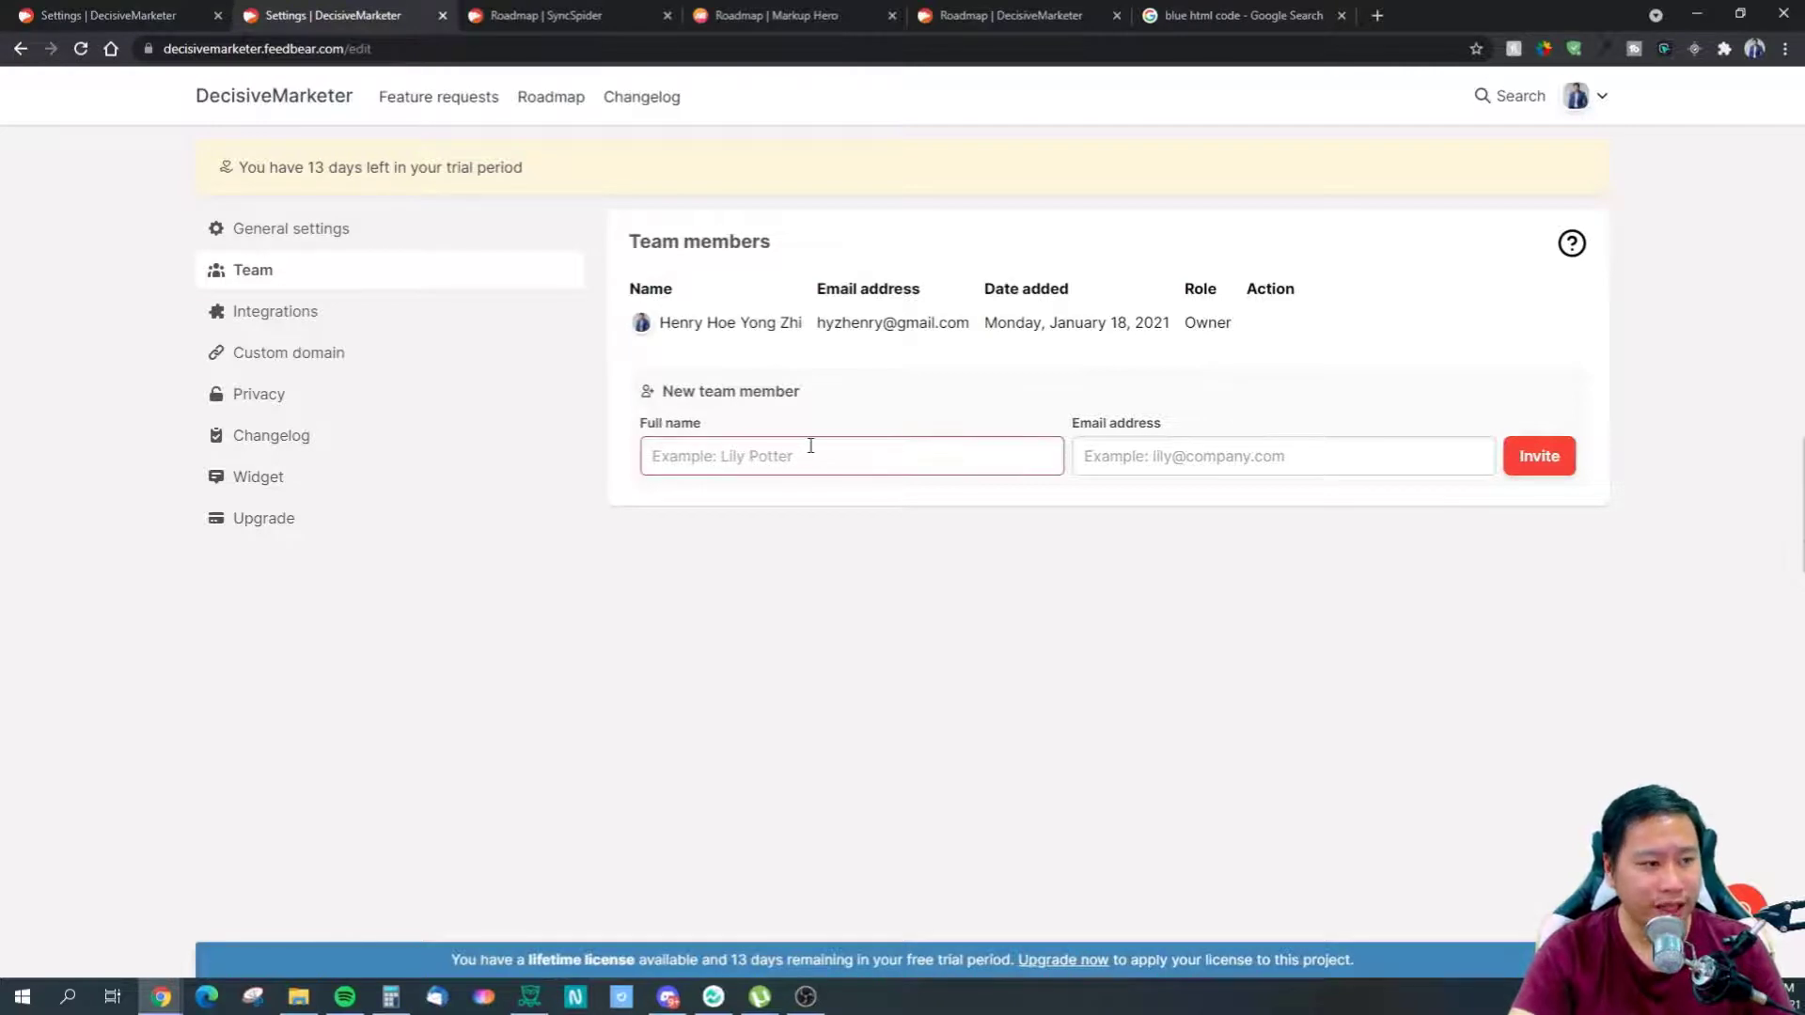
{"action": "left_click", "coordinate": [801, 429]}
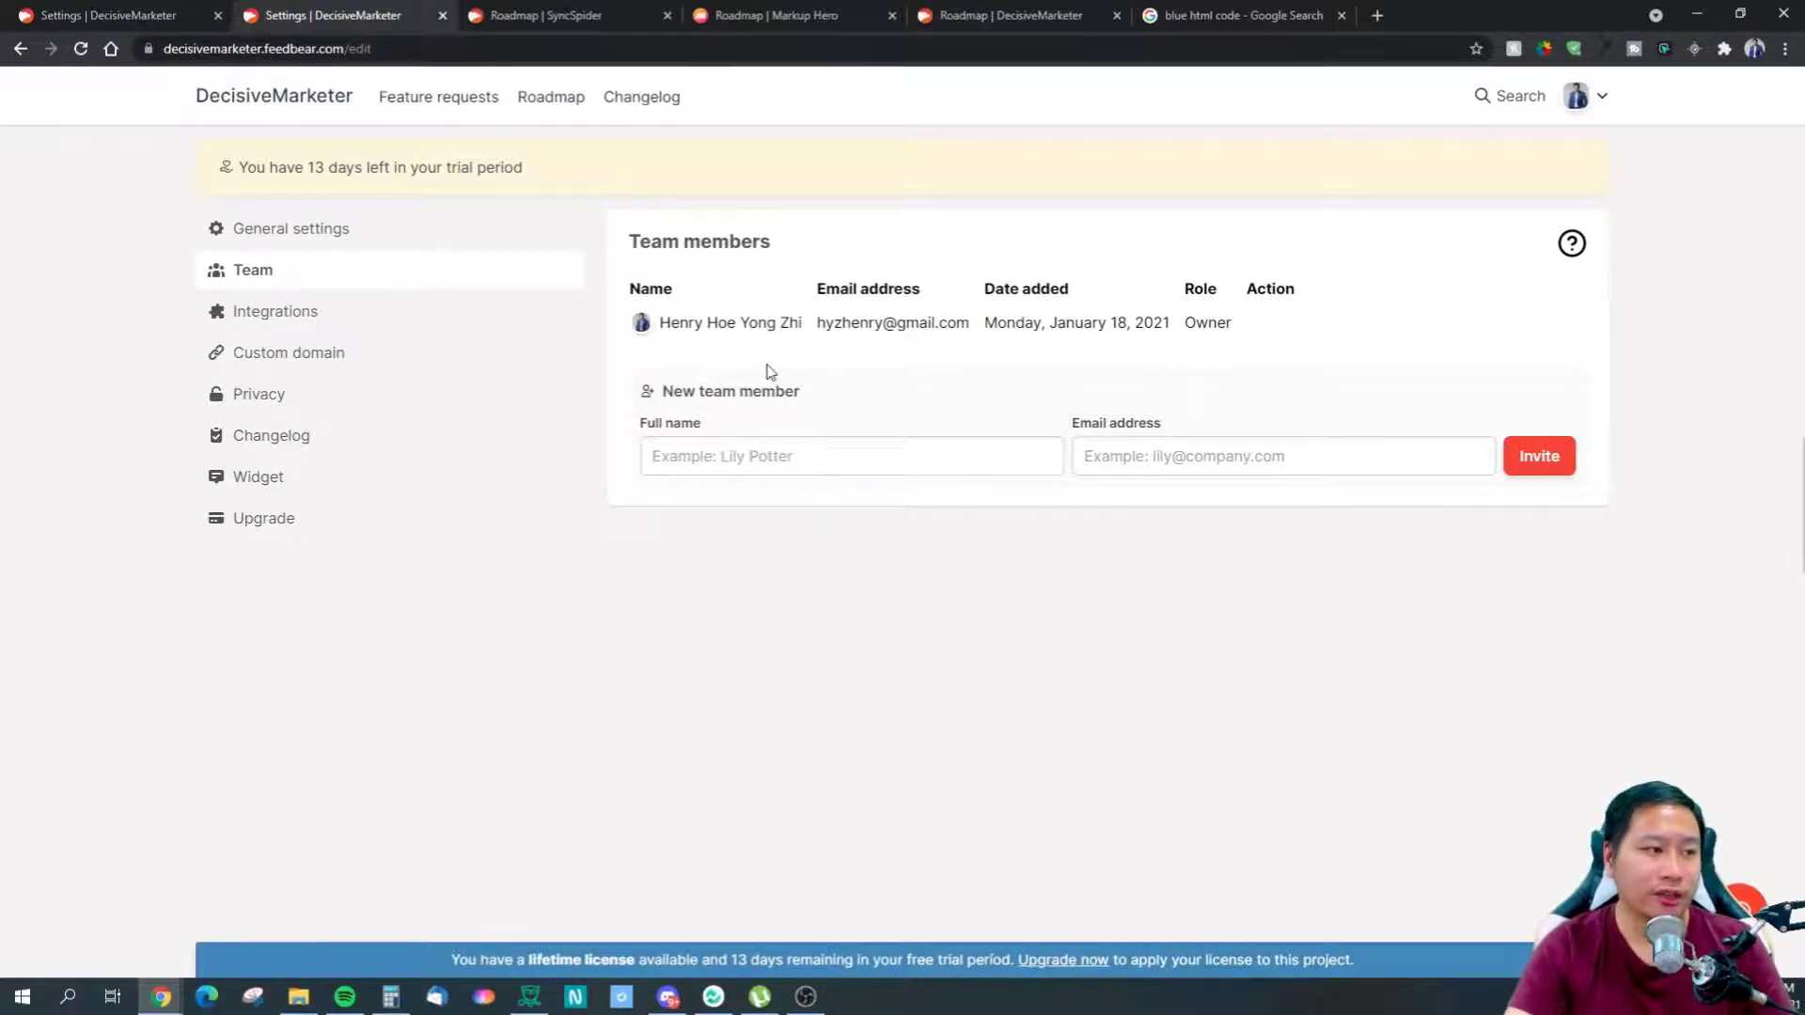
Open the Integrations settings, showing the Zapier API key, Intercom widget and Slack hook url field
{"action": "left_click", "coordinate": [297, 320]}
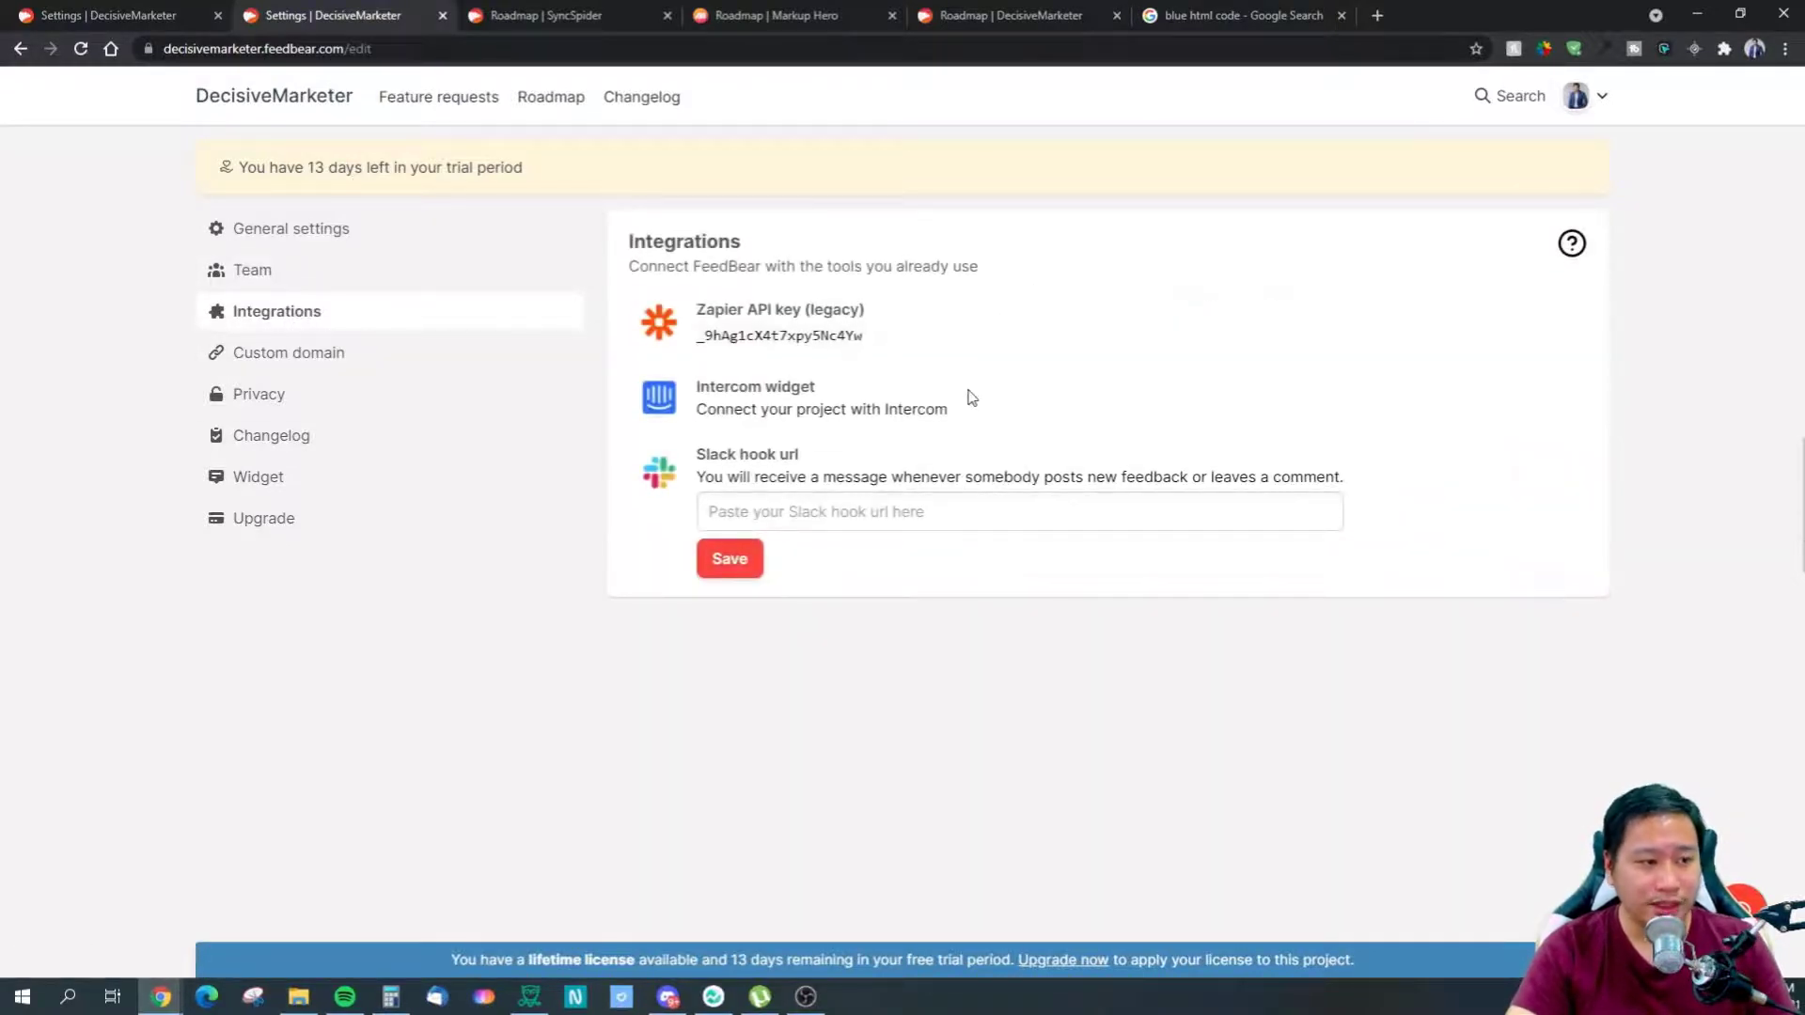
{"action": "left_click", "coordinate": [863, 521]}
{"action": "left_click", "coordinate": [810, 342]}
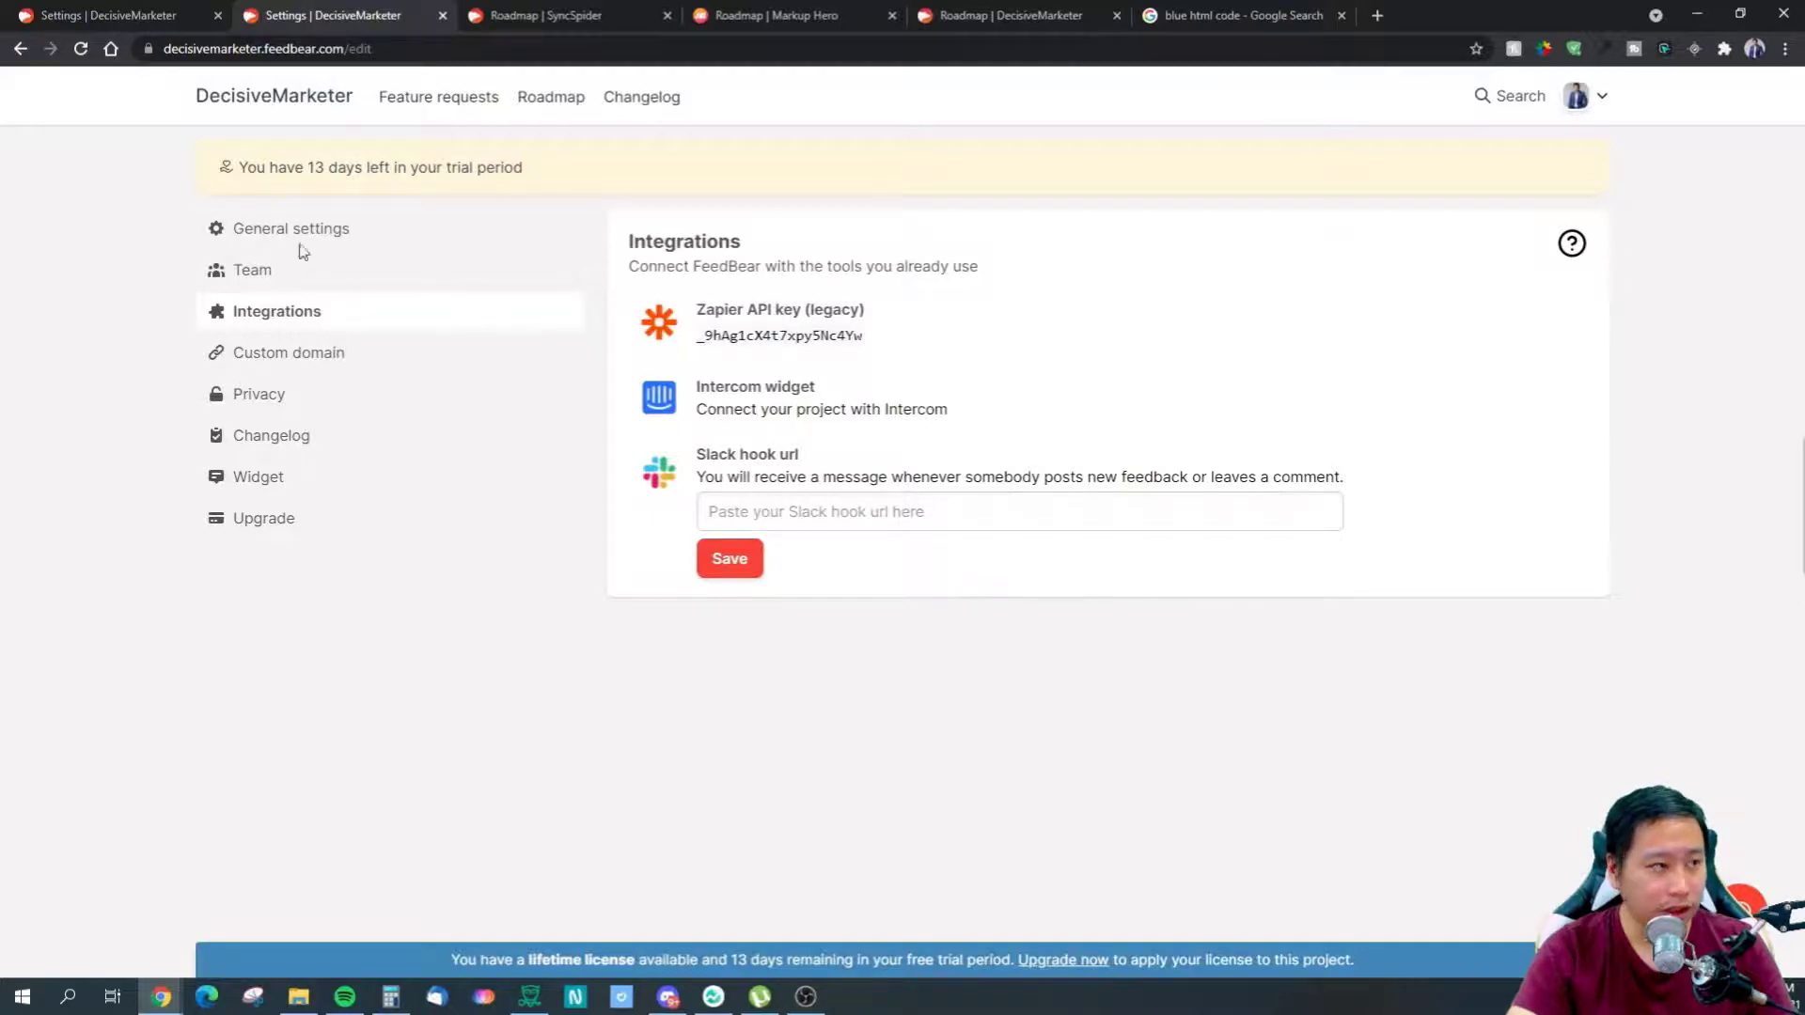
Blur the Zapier API key with the Hoverify blur tool, then put the tool away
{"action": "left_click", "coordinate": [1604, 49]}
{"action": "left_click", "coordinate": [765, 329]}
{"action": "left_click", "coordinate": [1603, 49]}
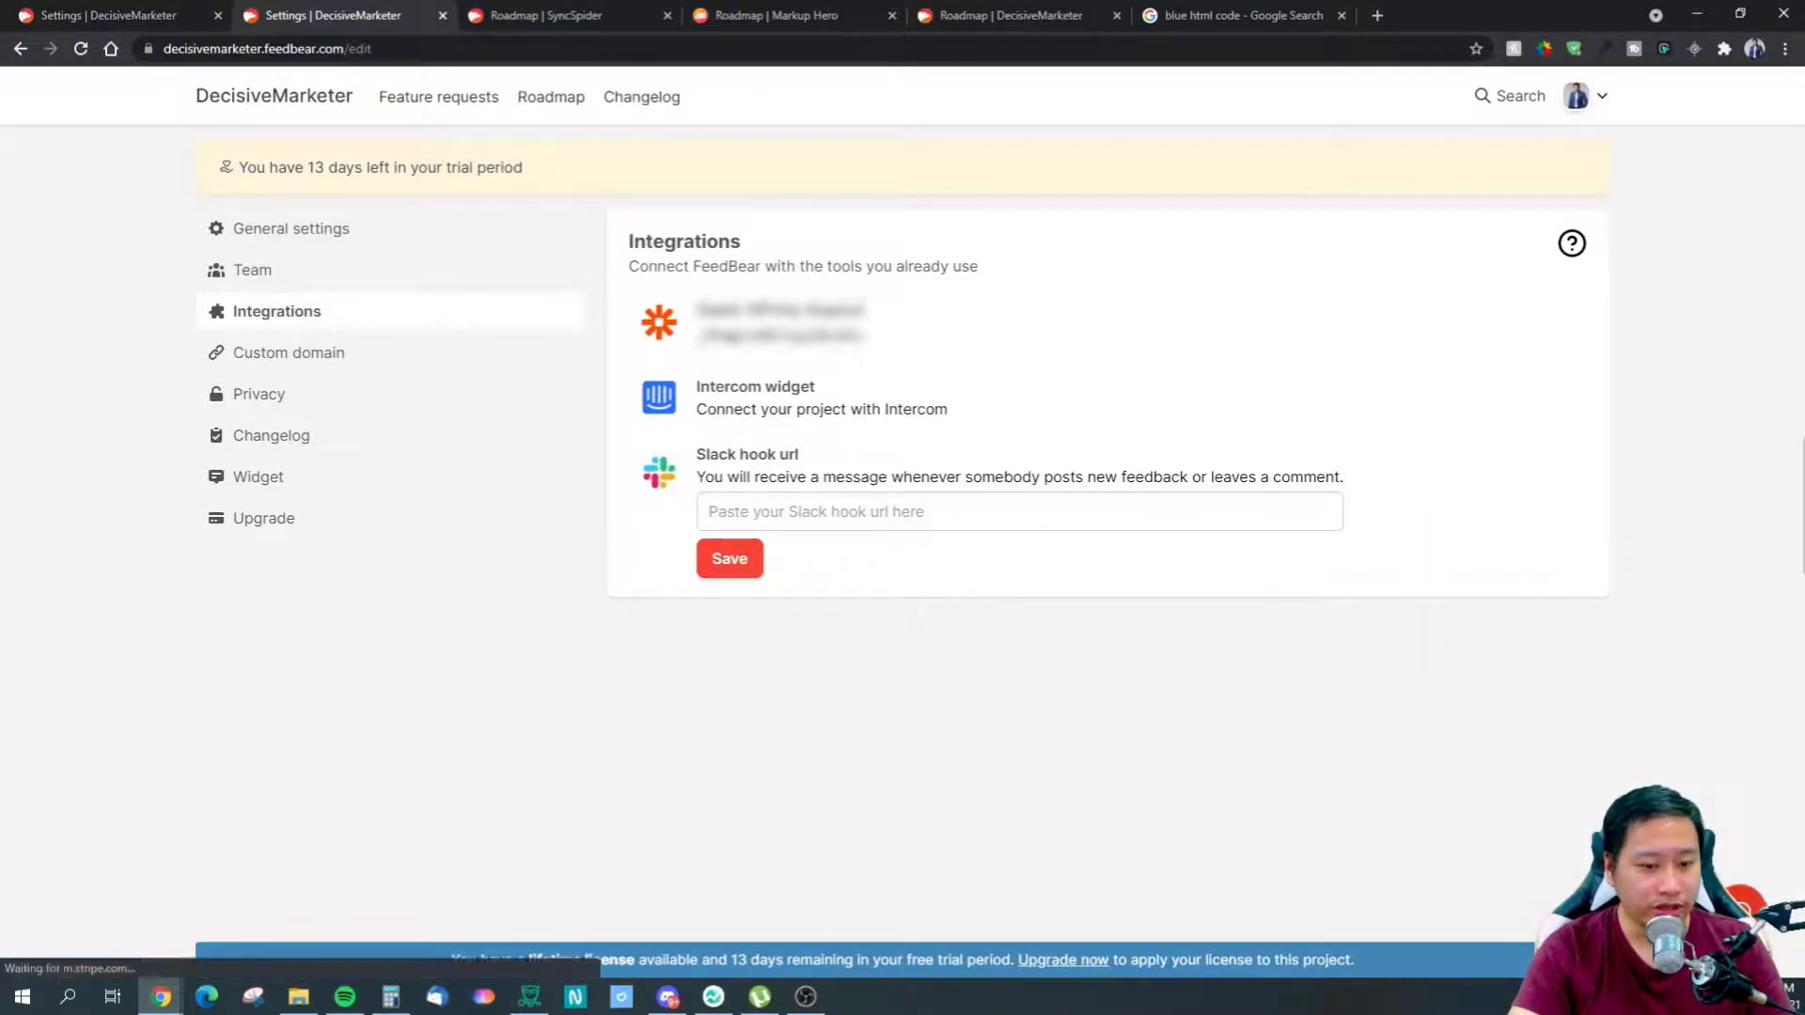
{"action": "left_click", "coordinate": [821, 409]}
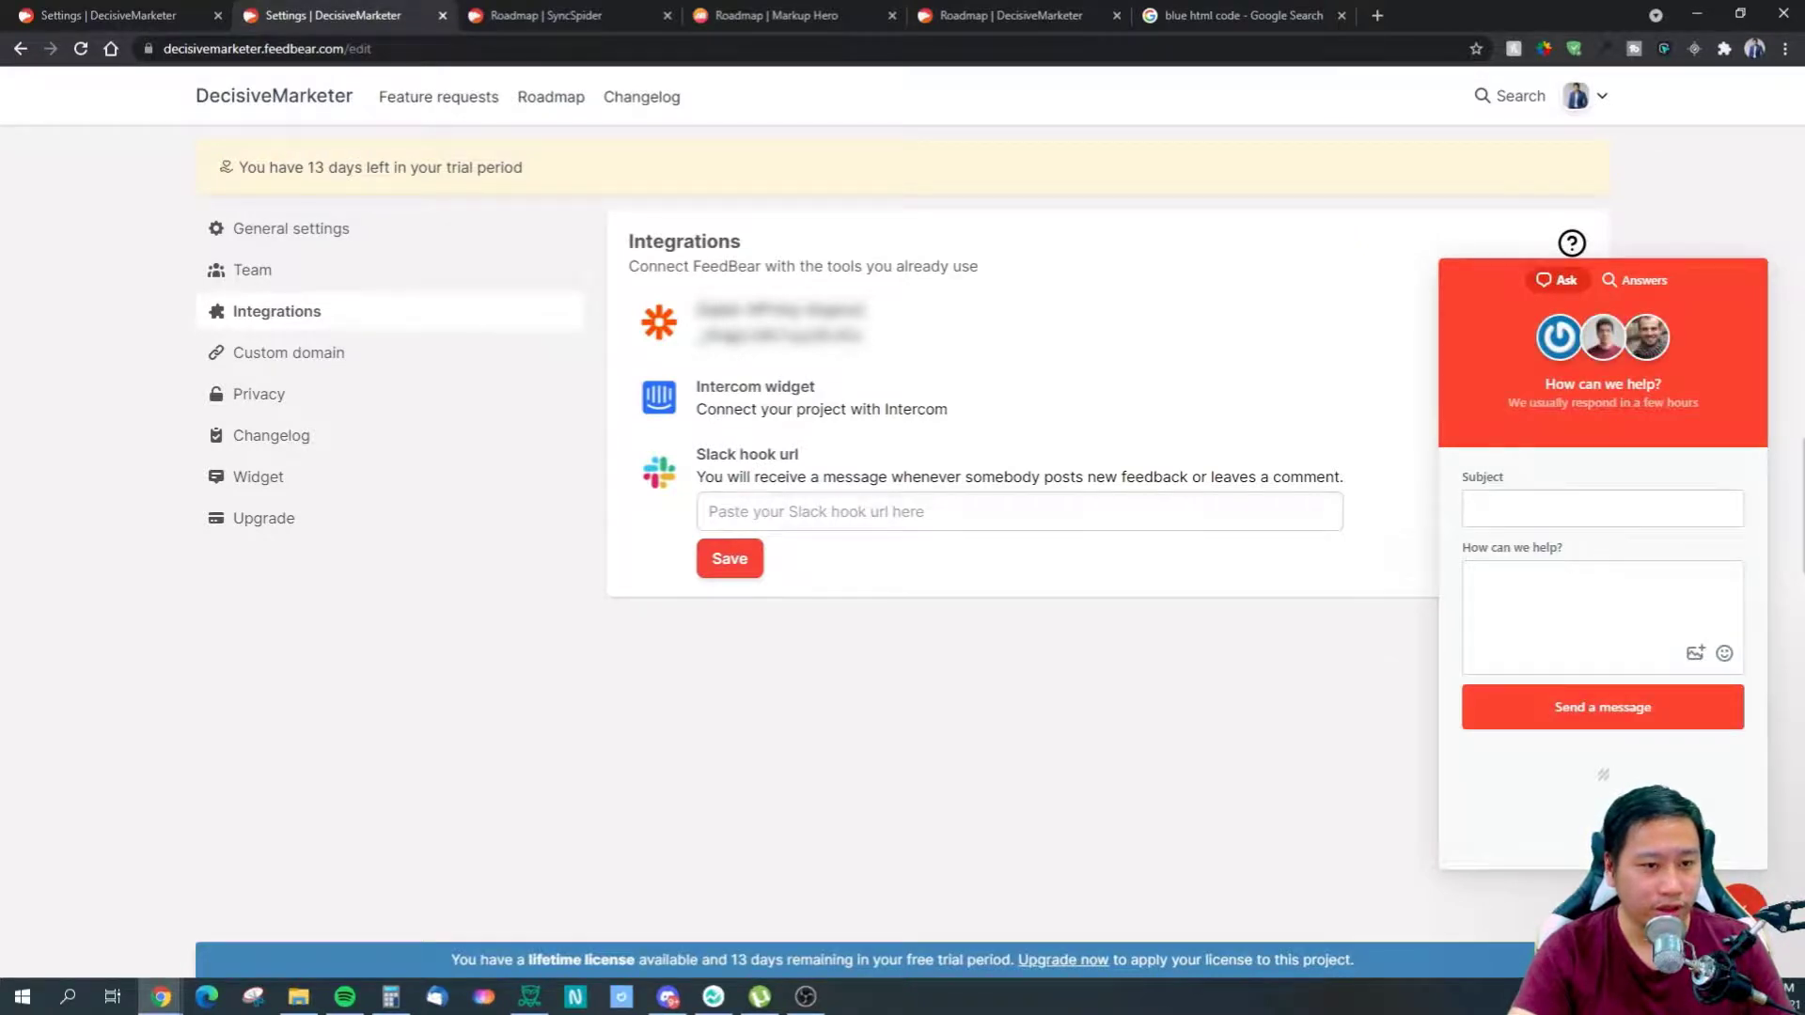
{"action": "left_click", "coordinate": [858, 617]}
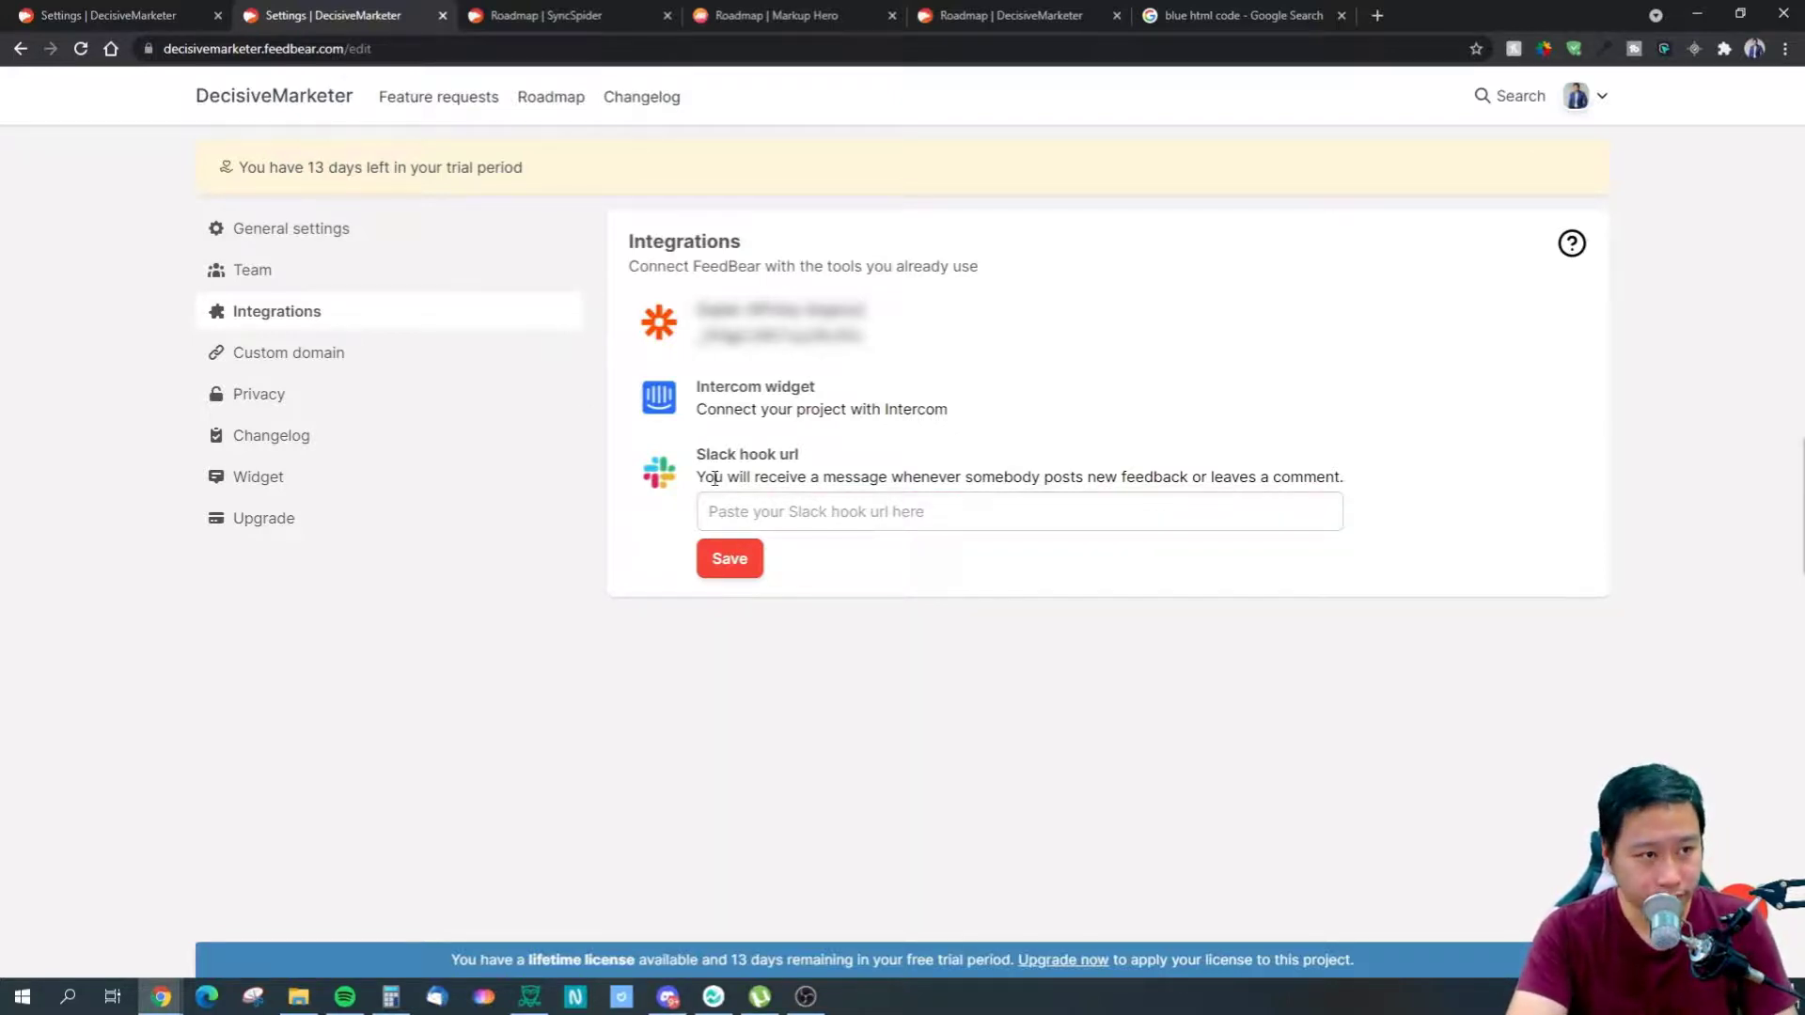
Go through Custom domain and Privacy settings on to the Changelog settings, where the changelog is active
{"action": "double_click", "coordinate": [728, 455]}
{"action": "left_click", "coordinate": [752, 461]}
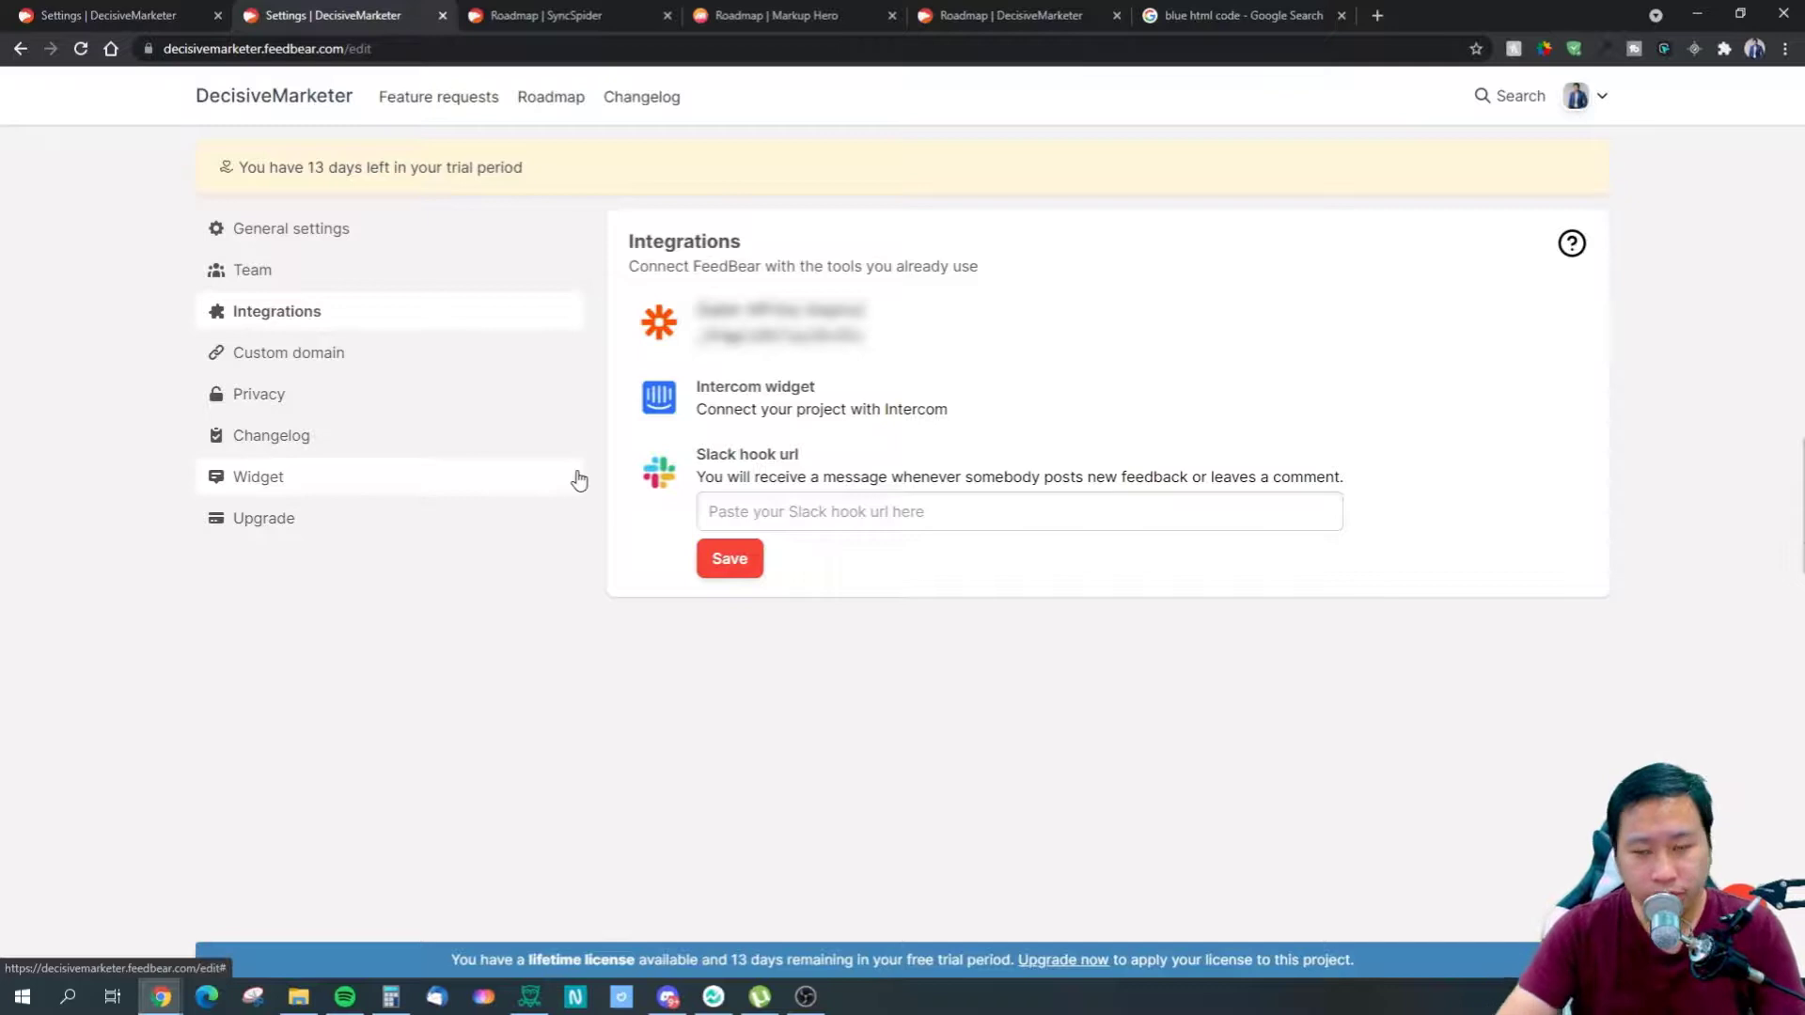
{"action": "left_click", "coordinate": [292, 374]}
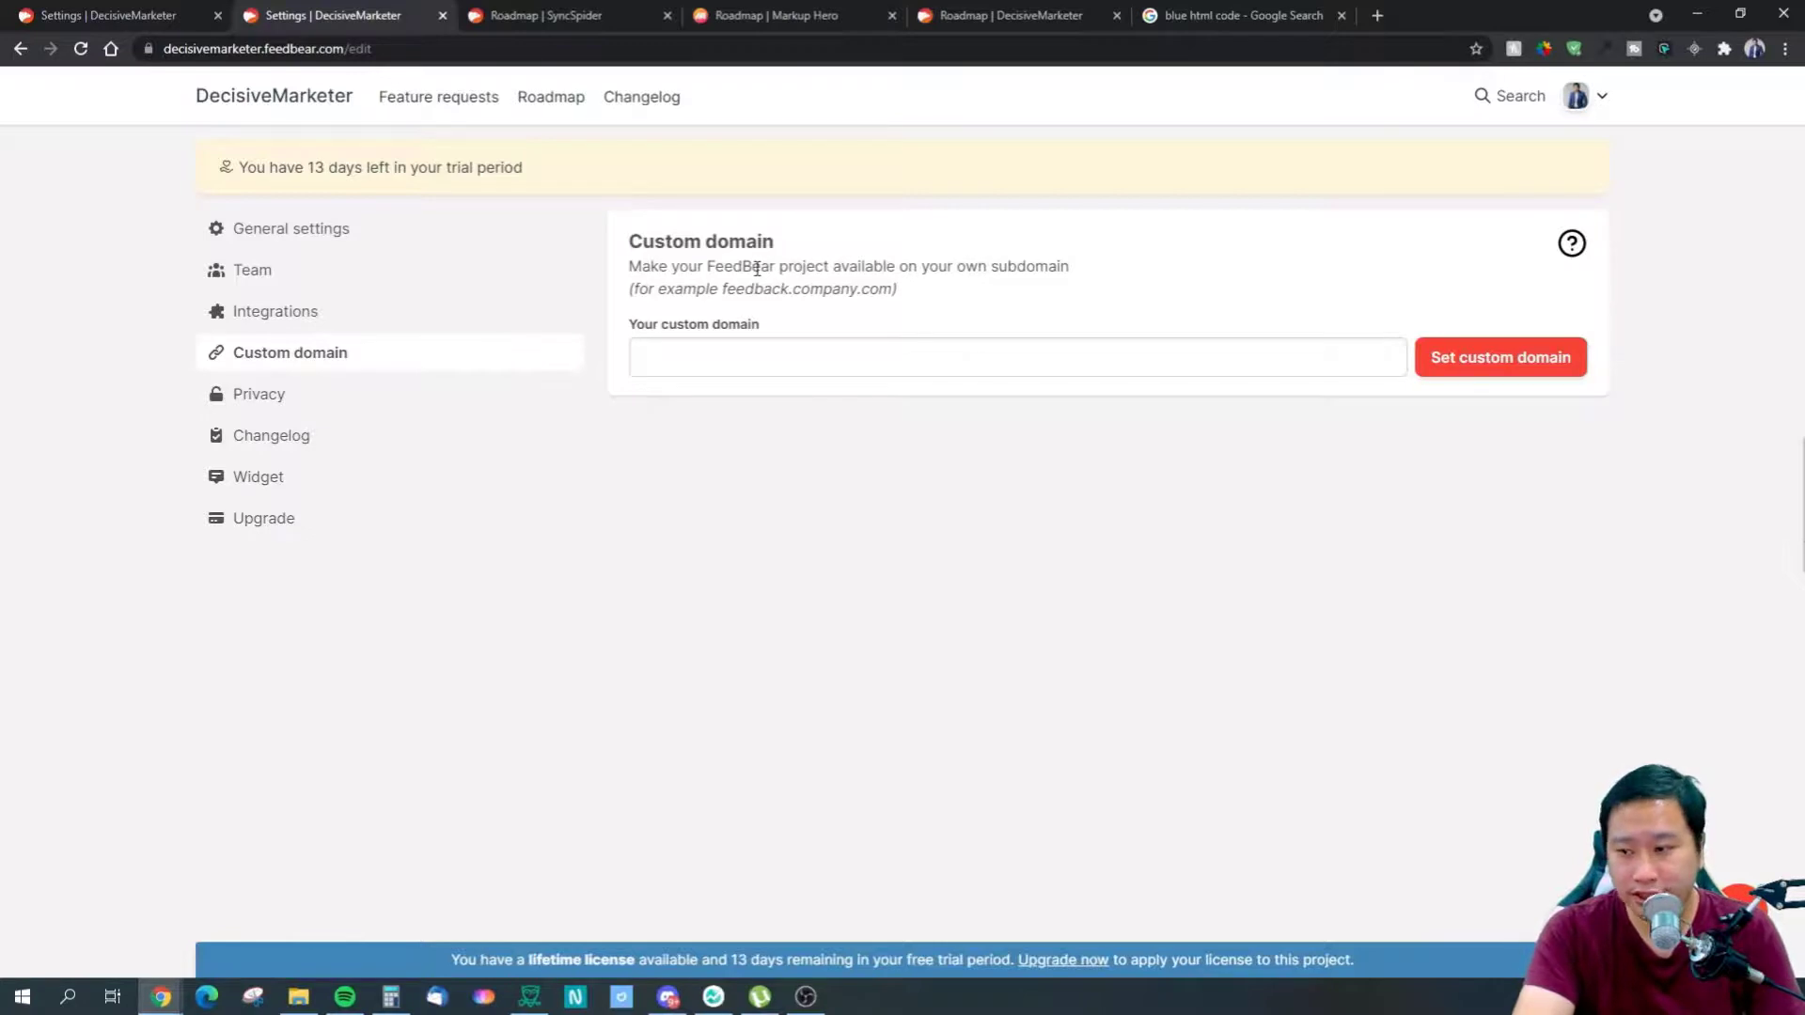
{"action": "left_click", "coordinate": [355, 400]}
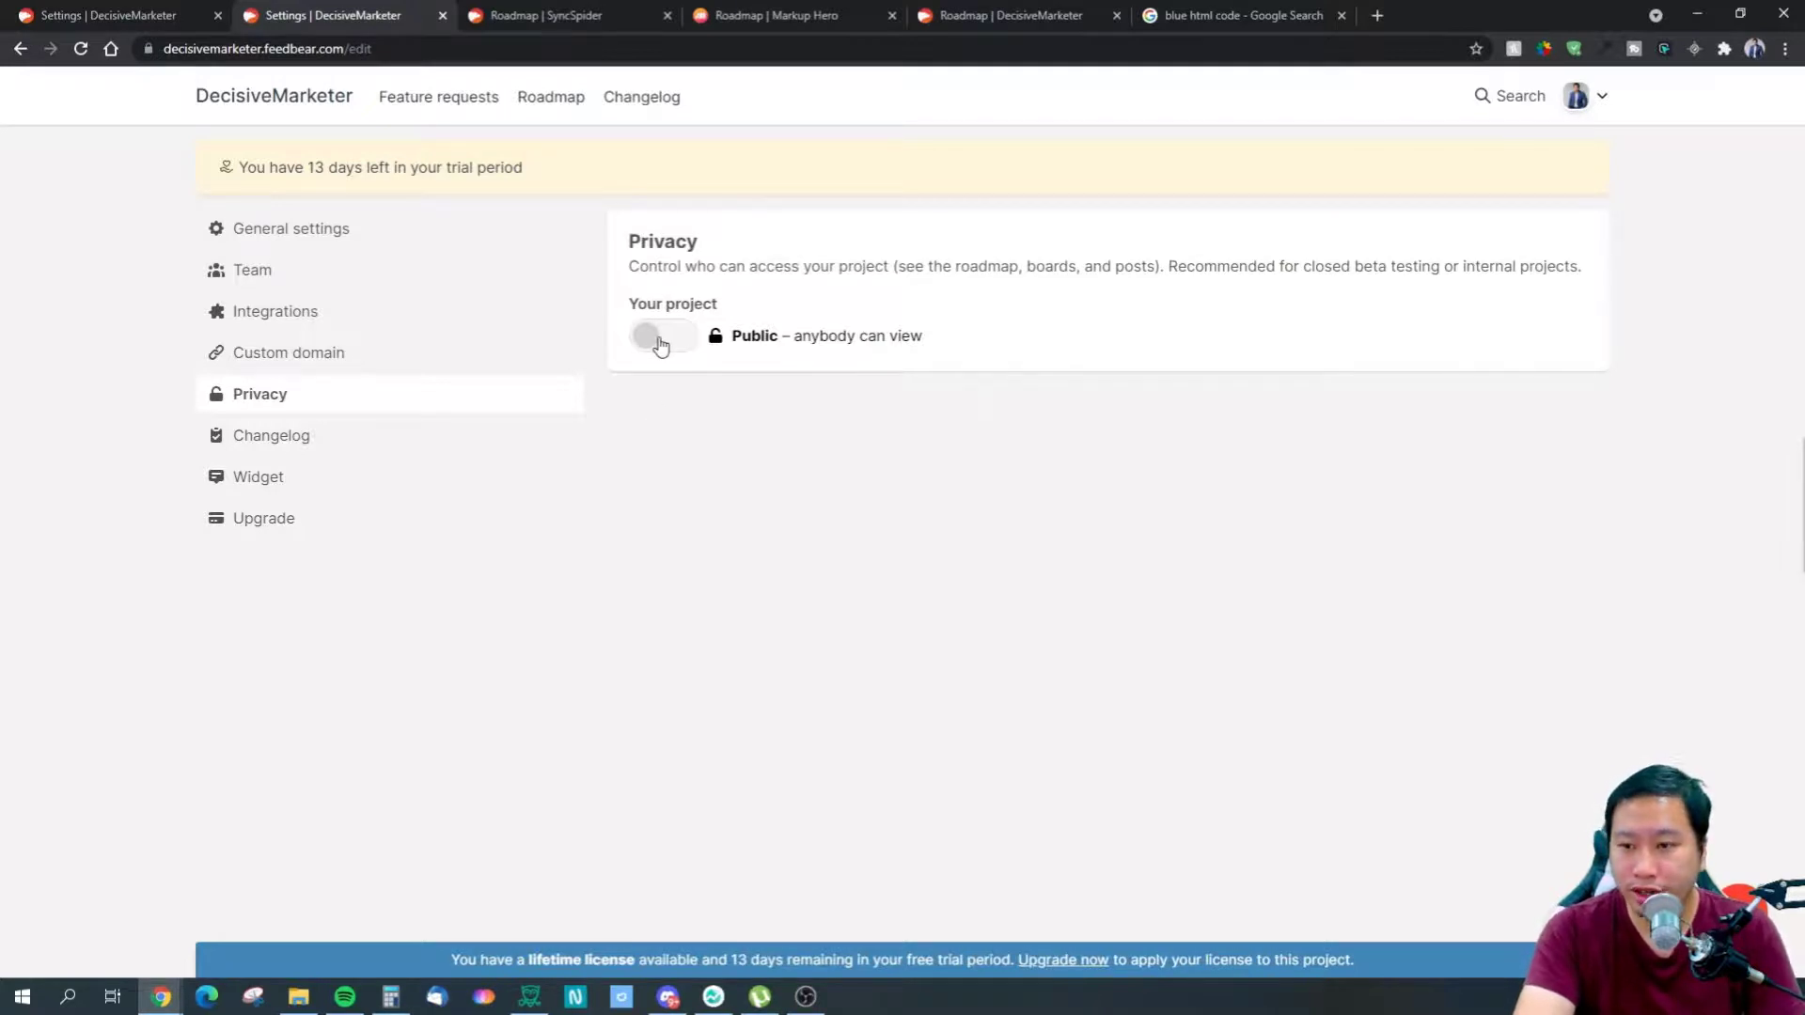
{"action": "left_click", "coordinate": [377, 448]}
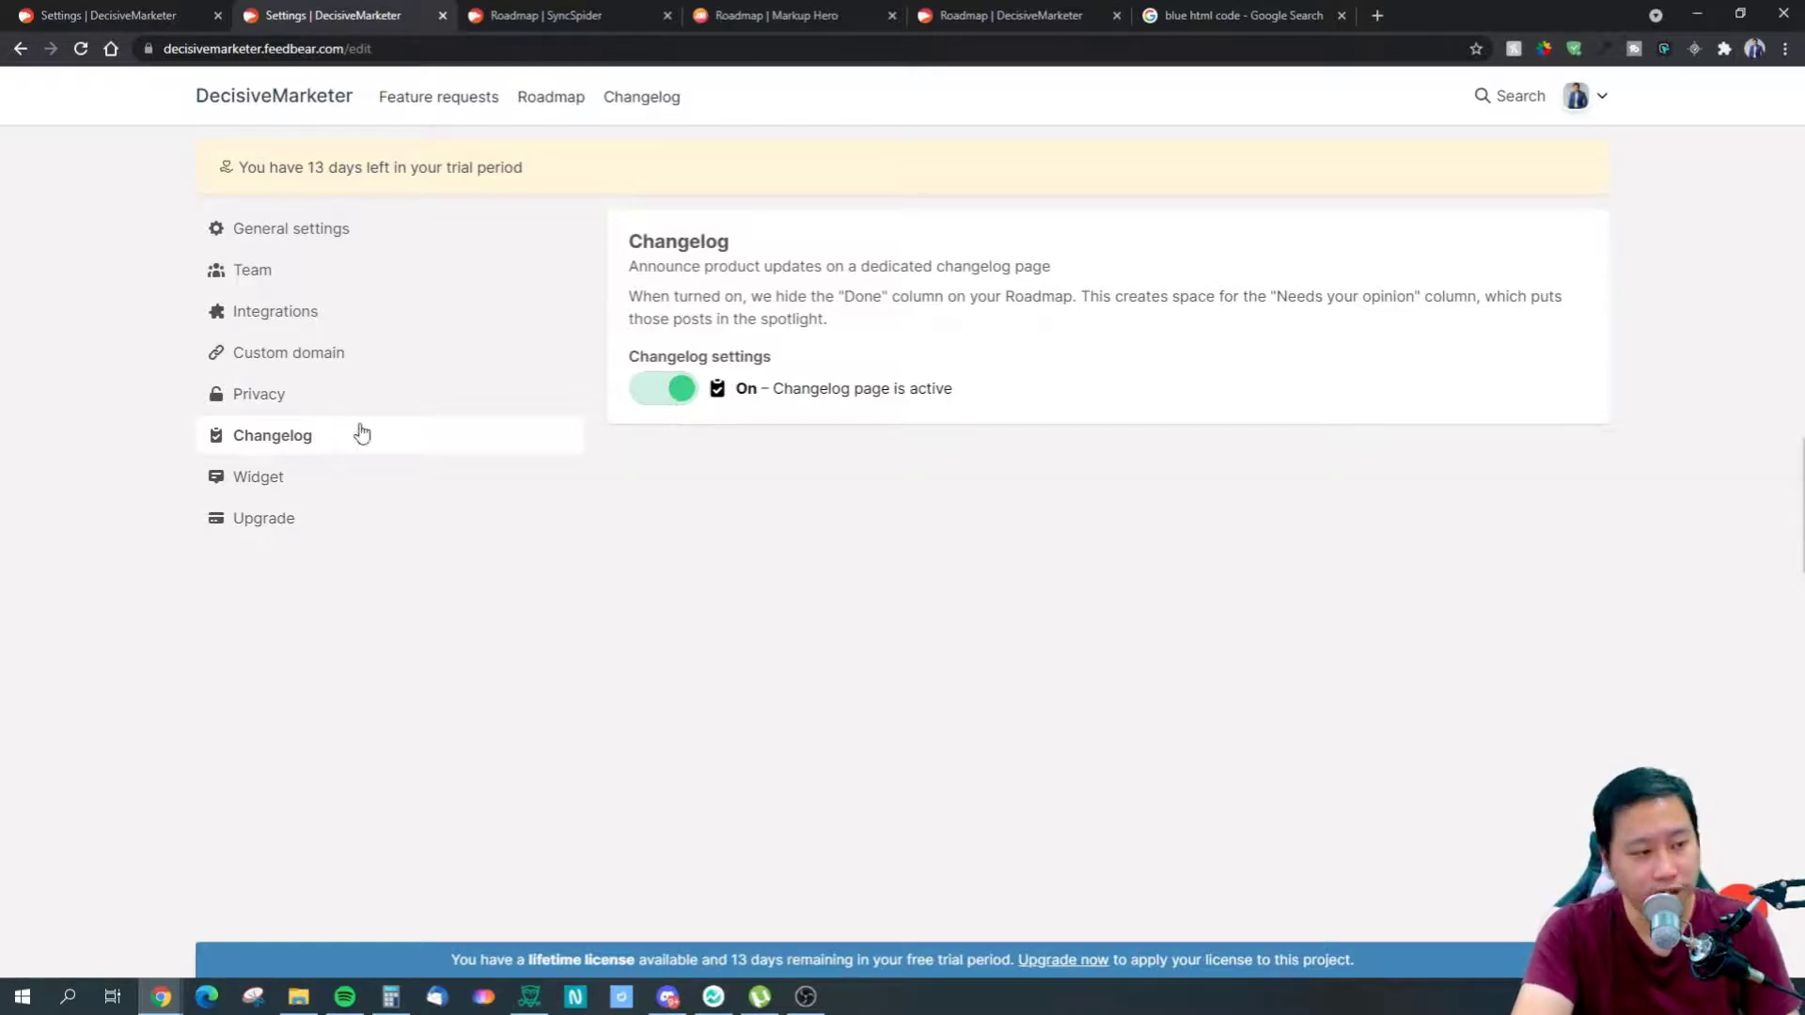
Open the Widget settings, review the install code, and keep Feature requests as the widget's board
{"action": "left_click", "coordinate": [263, 481]}
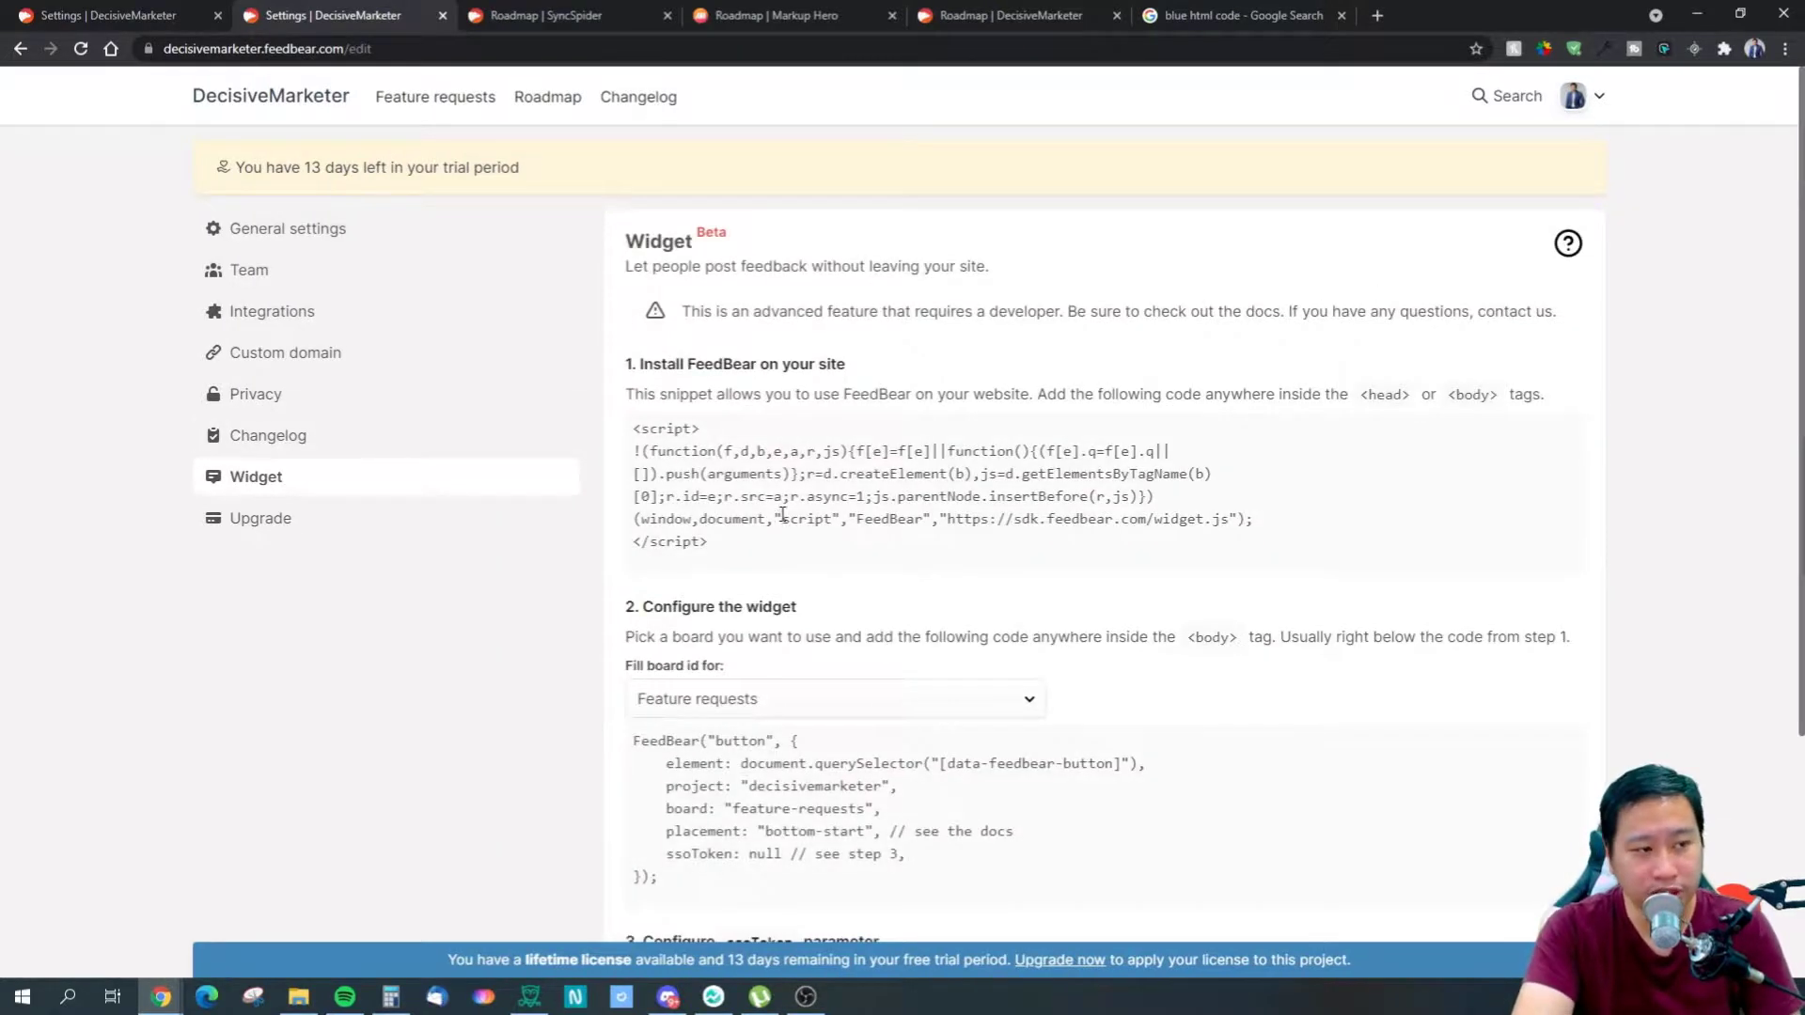
{"action": "scroll", "coordinate": [980, 576], "scroll_direction": "down", "scroll_amount": 3}
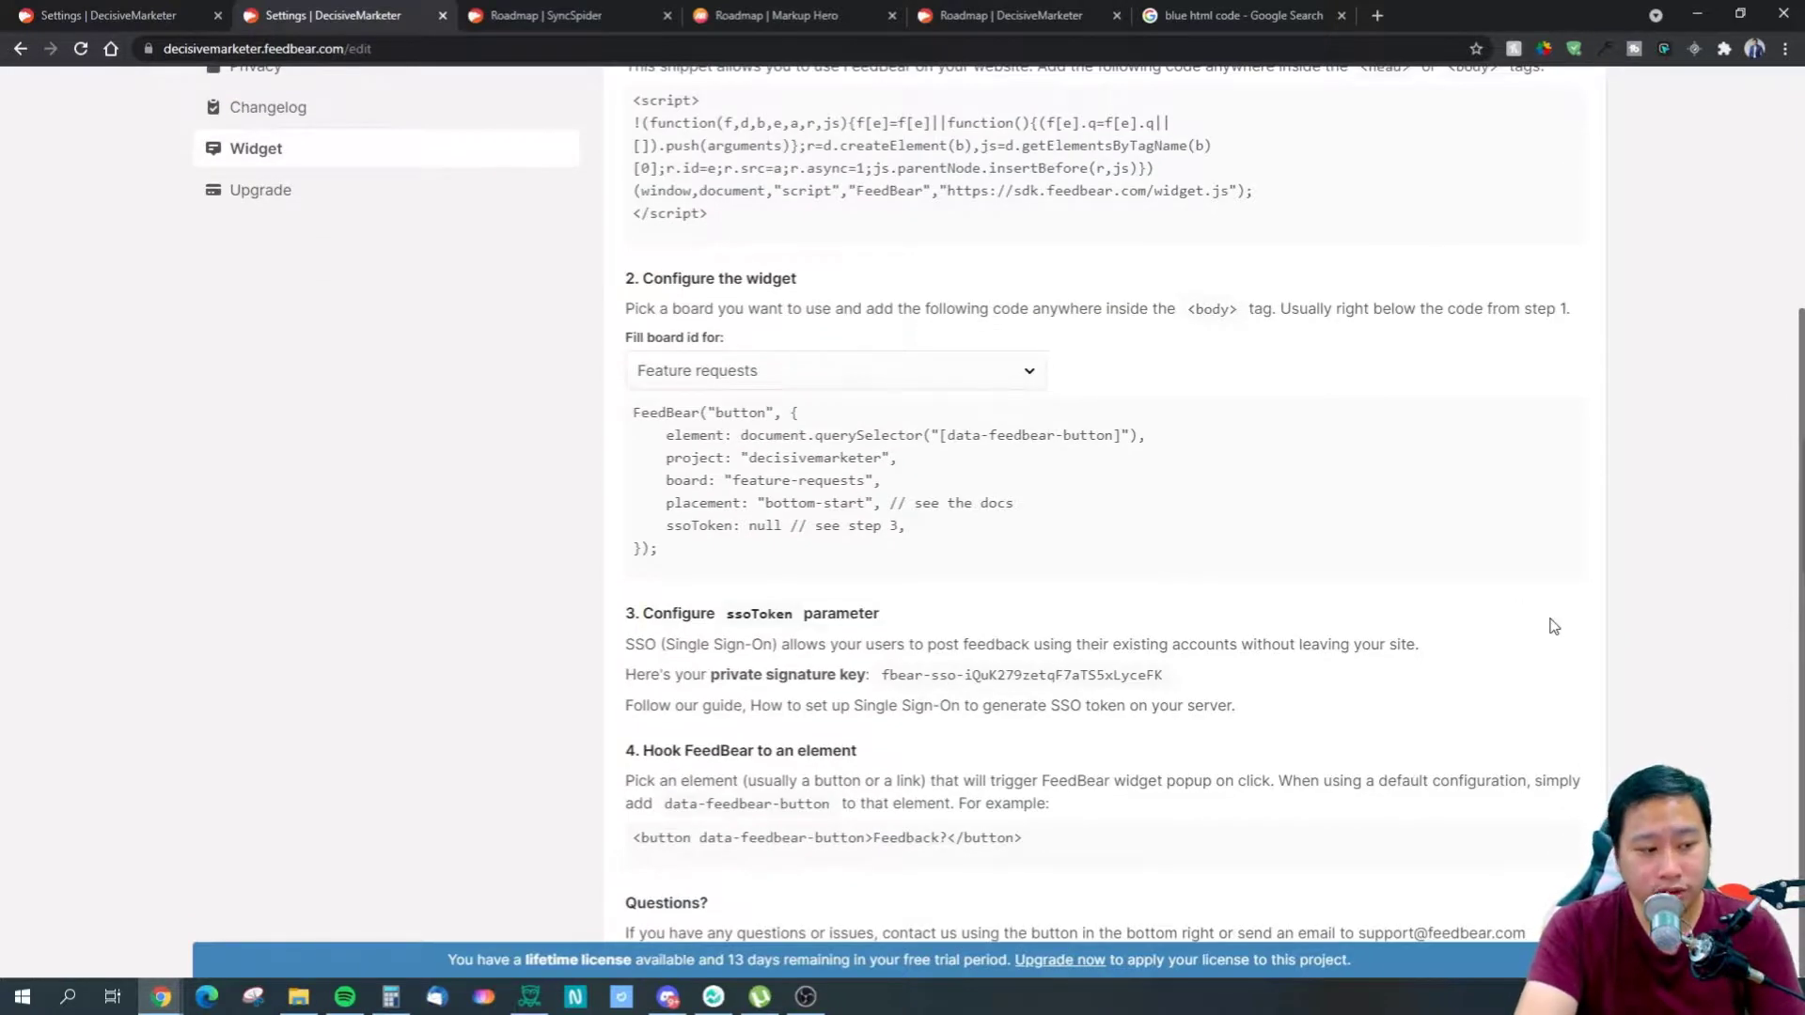
{"action": "scroll", "coordinate": [1444, 631], "scroll_direction": "up", "scroll_amount": 3}
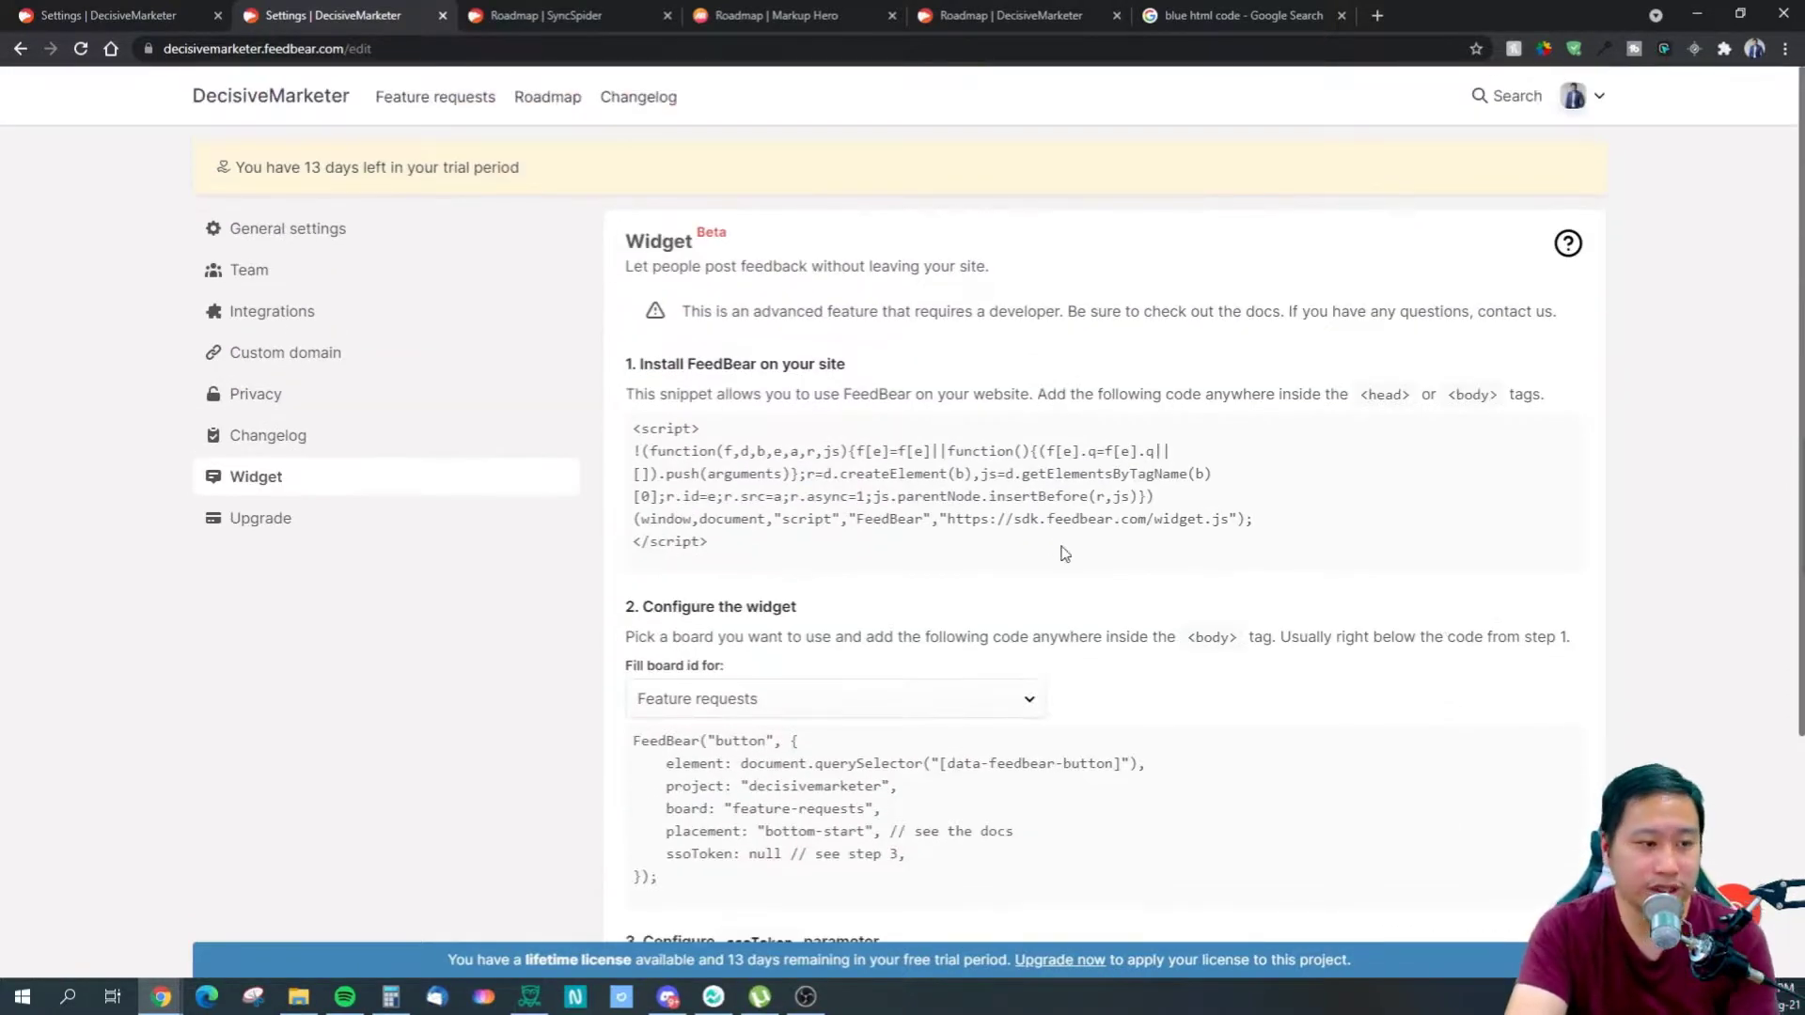
{"action": "scroll", "coordinate": [973, 545], "scroll_direction": "down", "scroll_amount": 2}
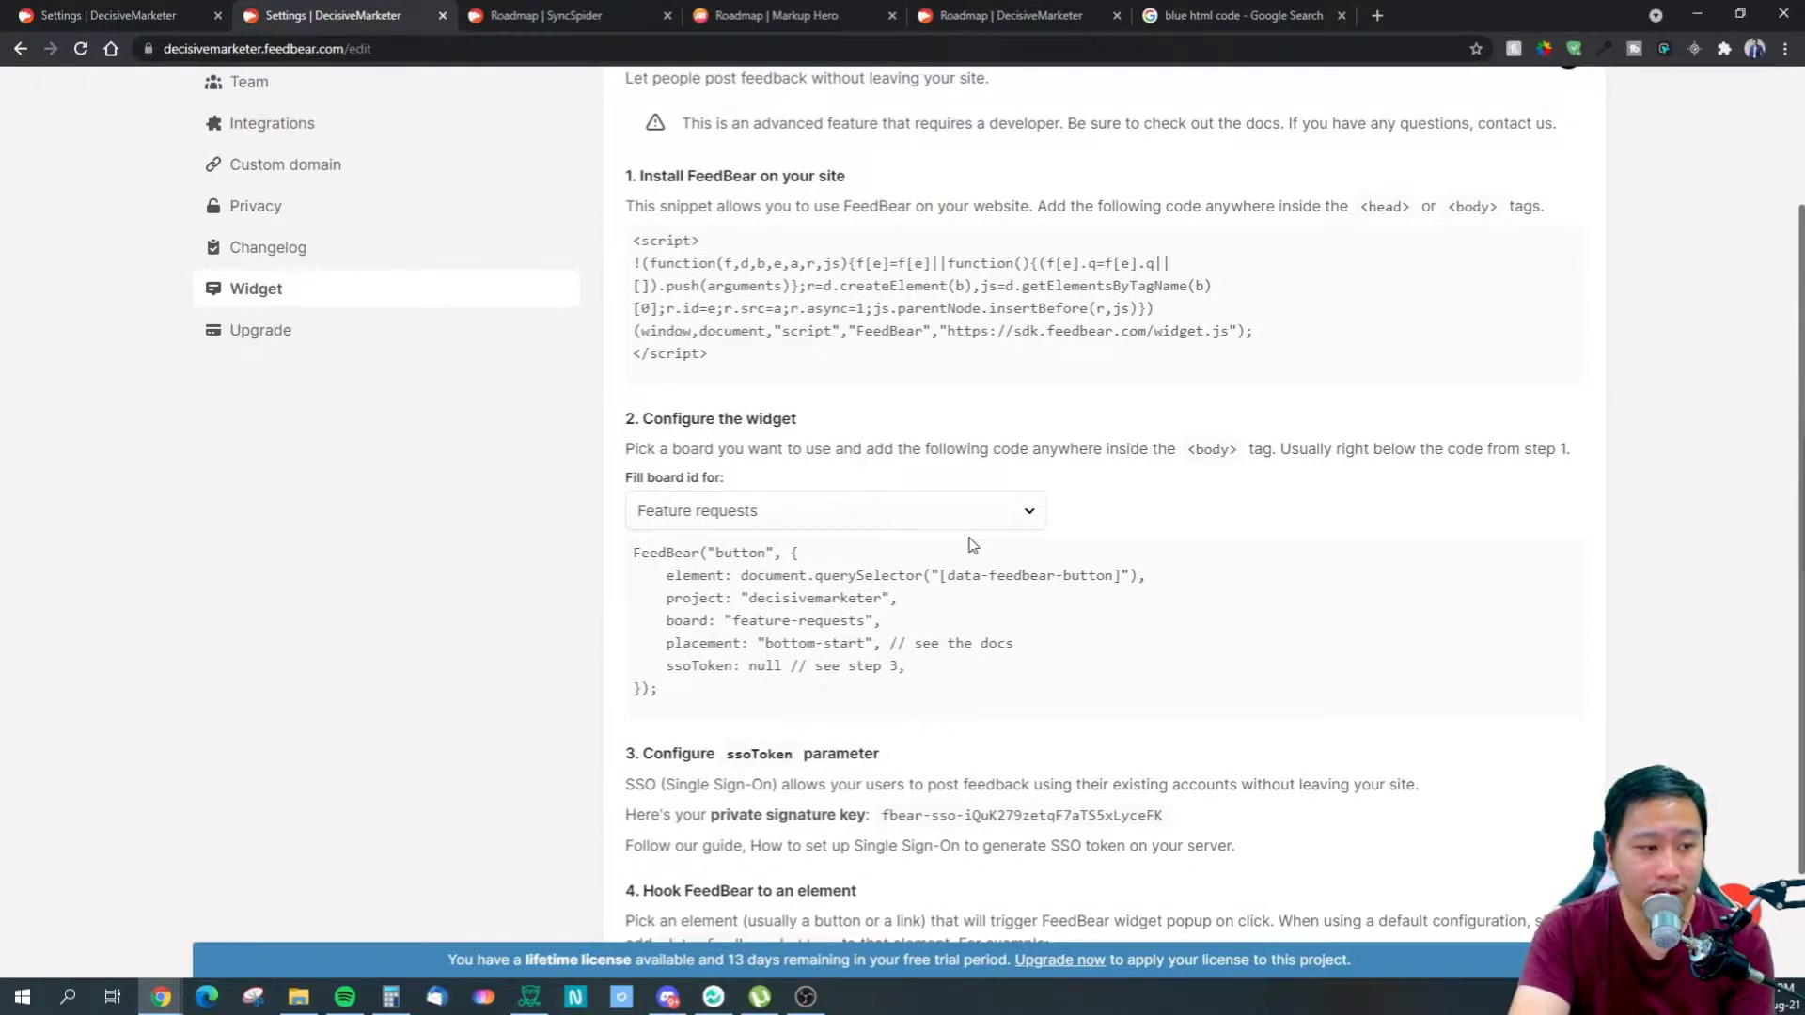
{"action": "left_click", "coordinate": [988, 512]}
{"action": "left_click", "coordinate": [987, 511]}
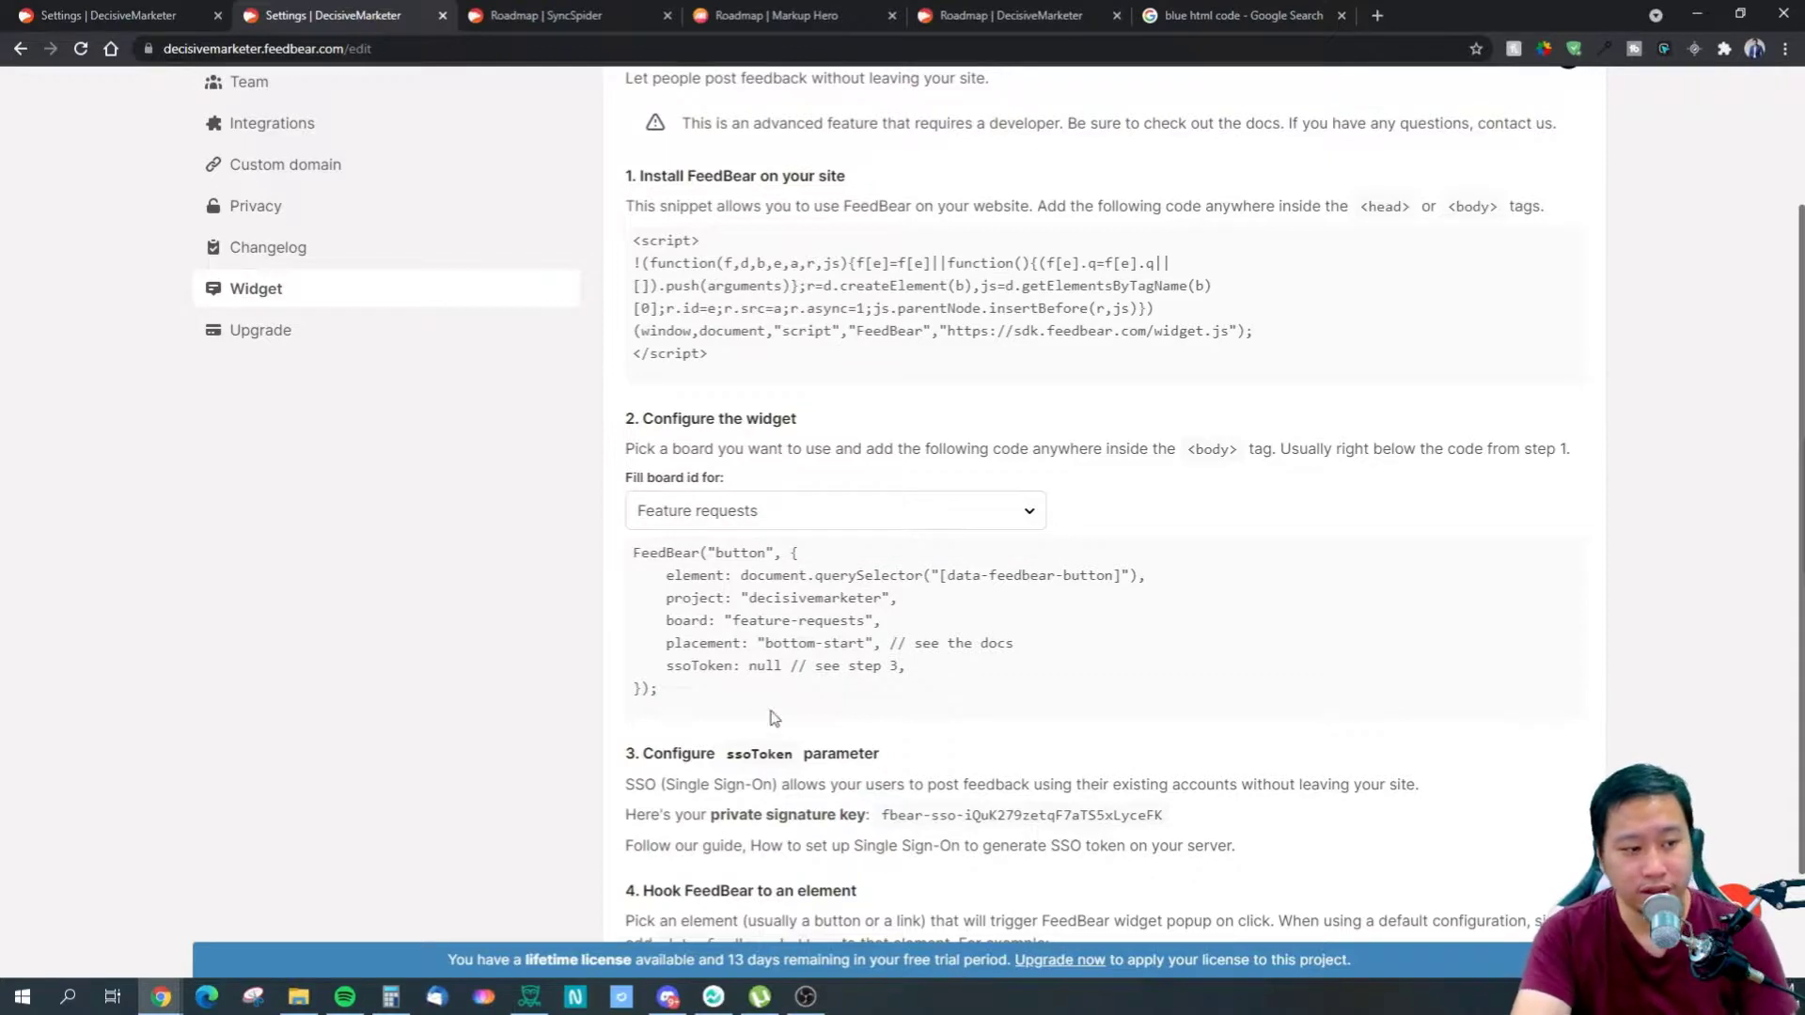
Review the widget configuration code with Feature requests selected, then return to the DecisiveMarketer home page
{"action": "scroll", "coordinate": [950, 684], "scroll_direction": "down", "scroll_amount": 1}
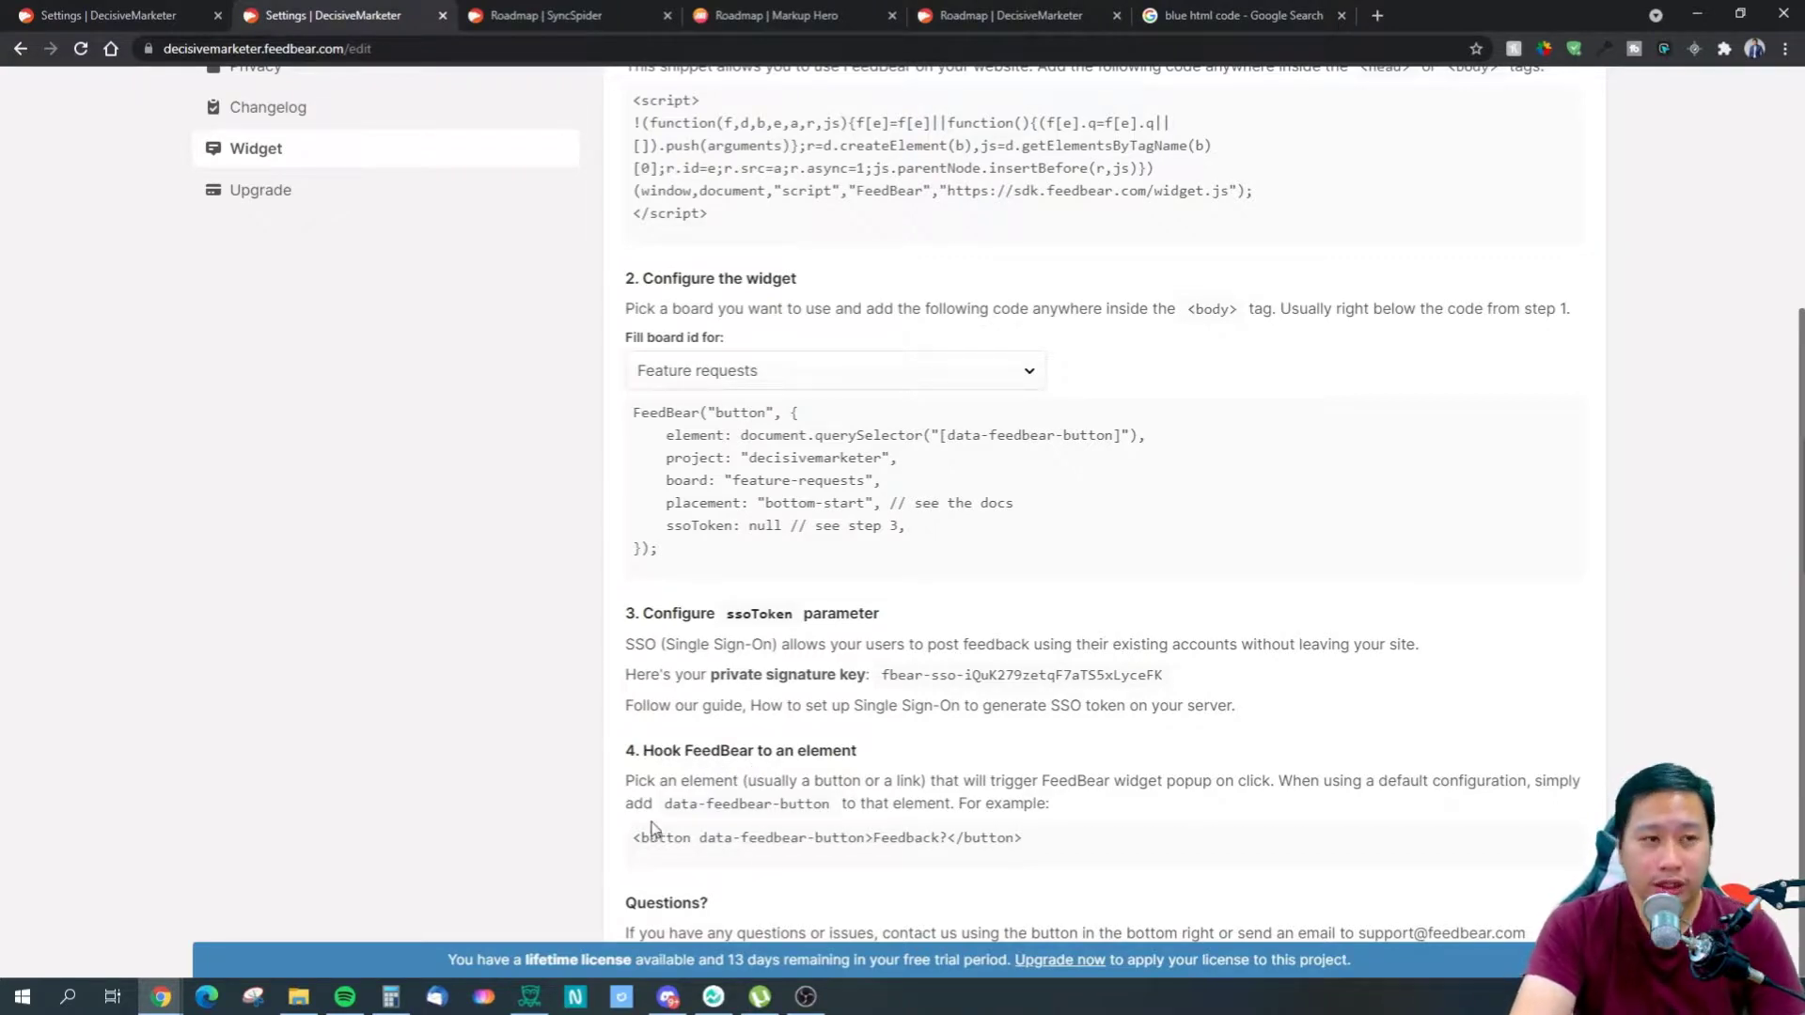
{"action": "scroll", "coordinate": [658, 752], "scroll_direction": "up", "scroll_amount": 4}
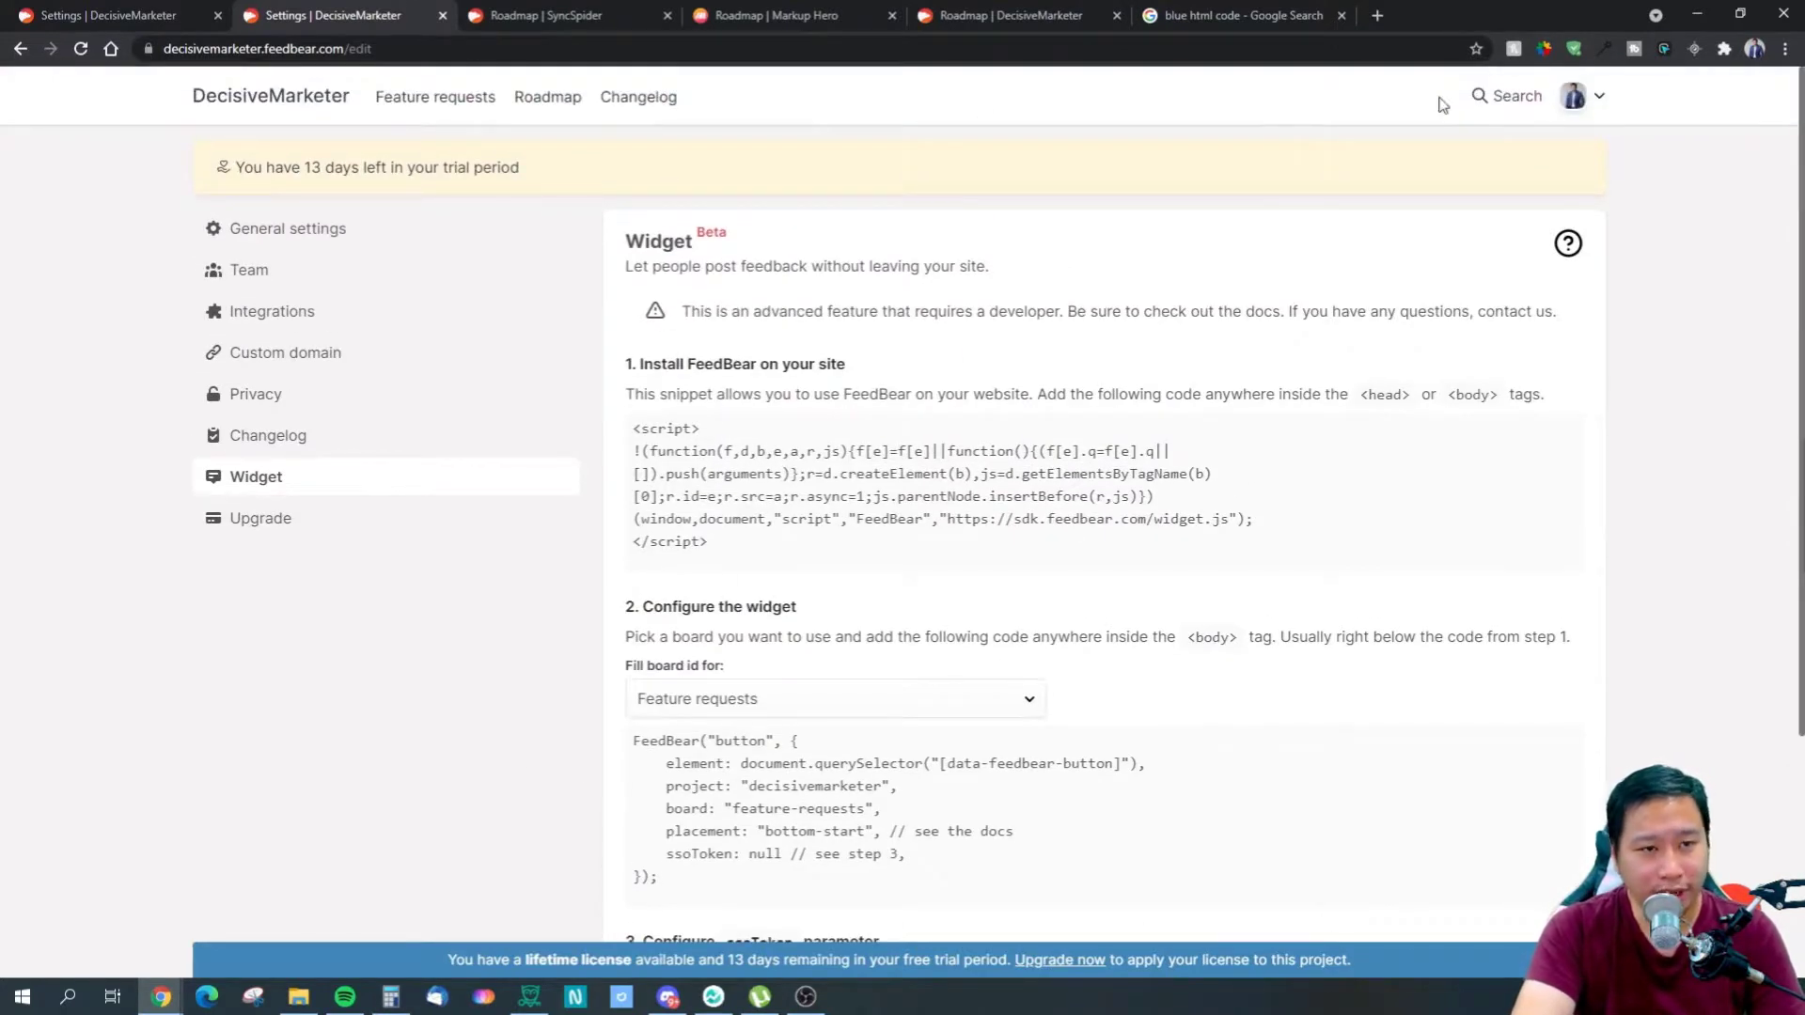
{"action": "scroll", "coordinate": [1221, 564], "scroll_direction": "down", "scroll_amount": 3}
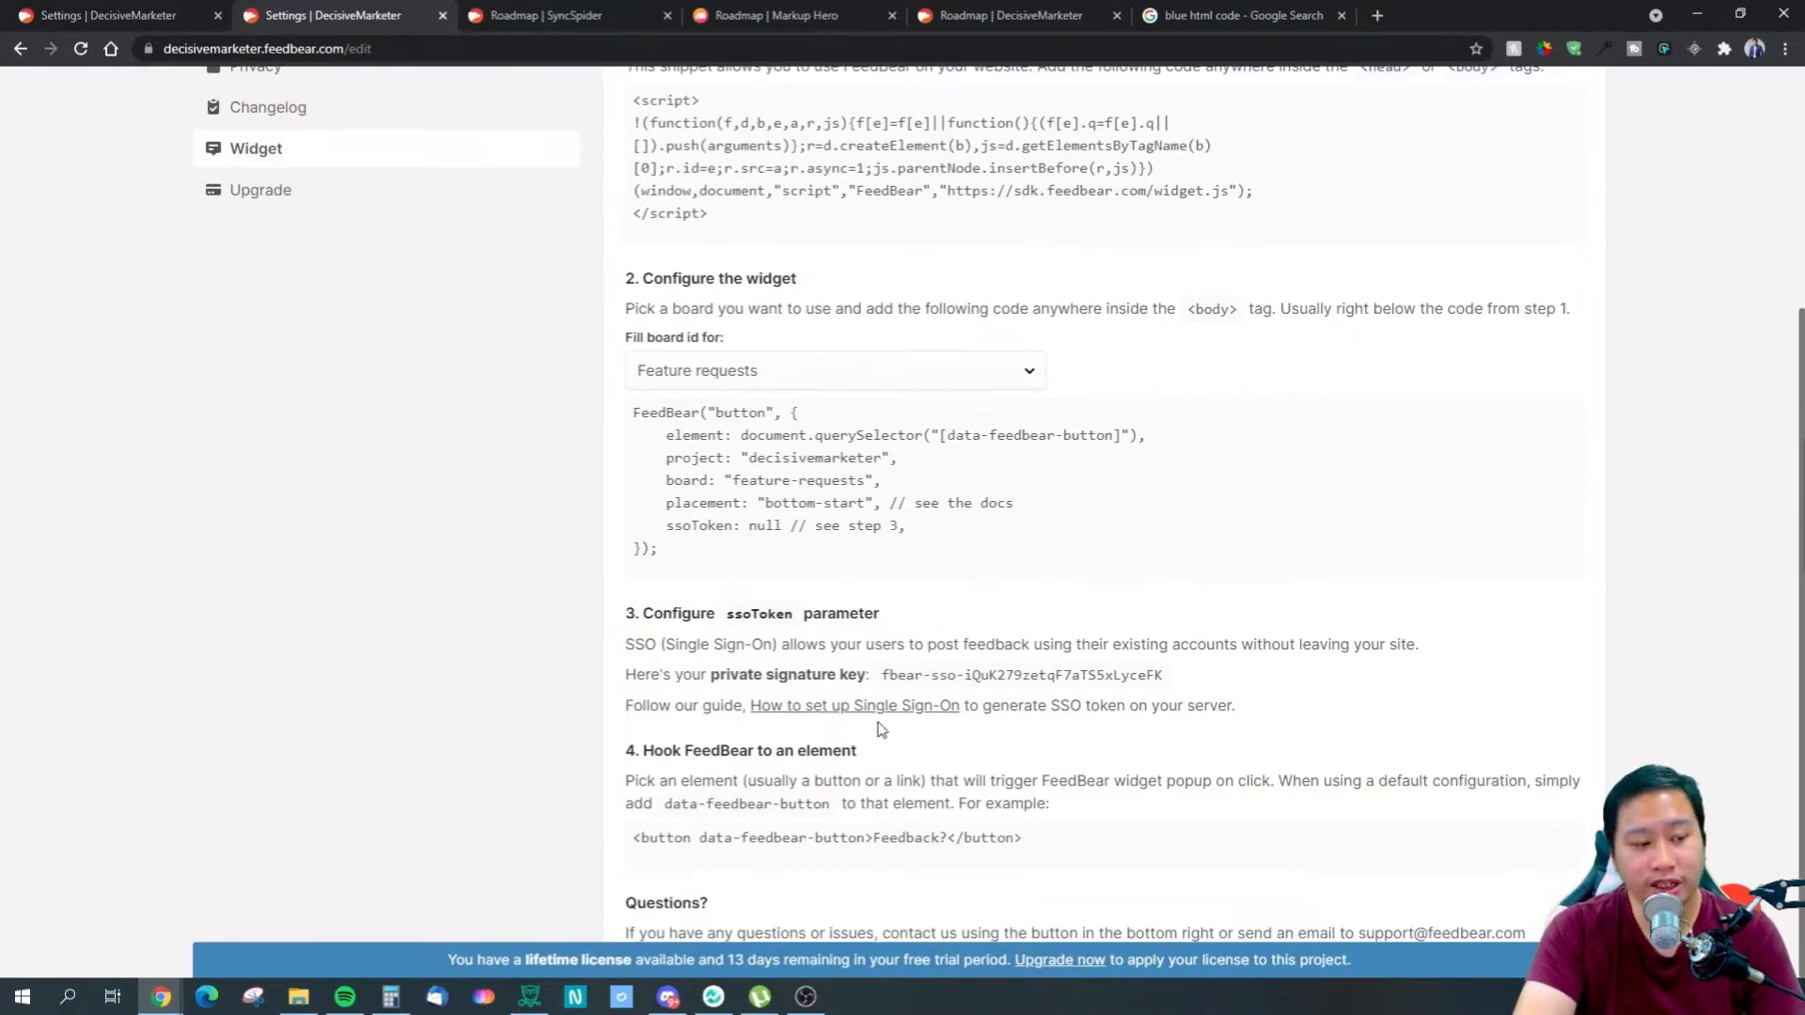
{"action": "scroll", "coordinate": [1034, 536], "scroll_direction": "up", "scroll_amount": 3}
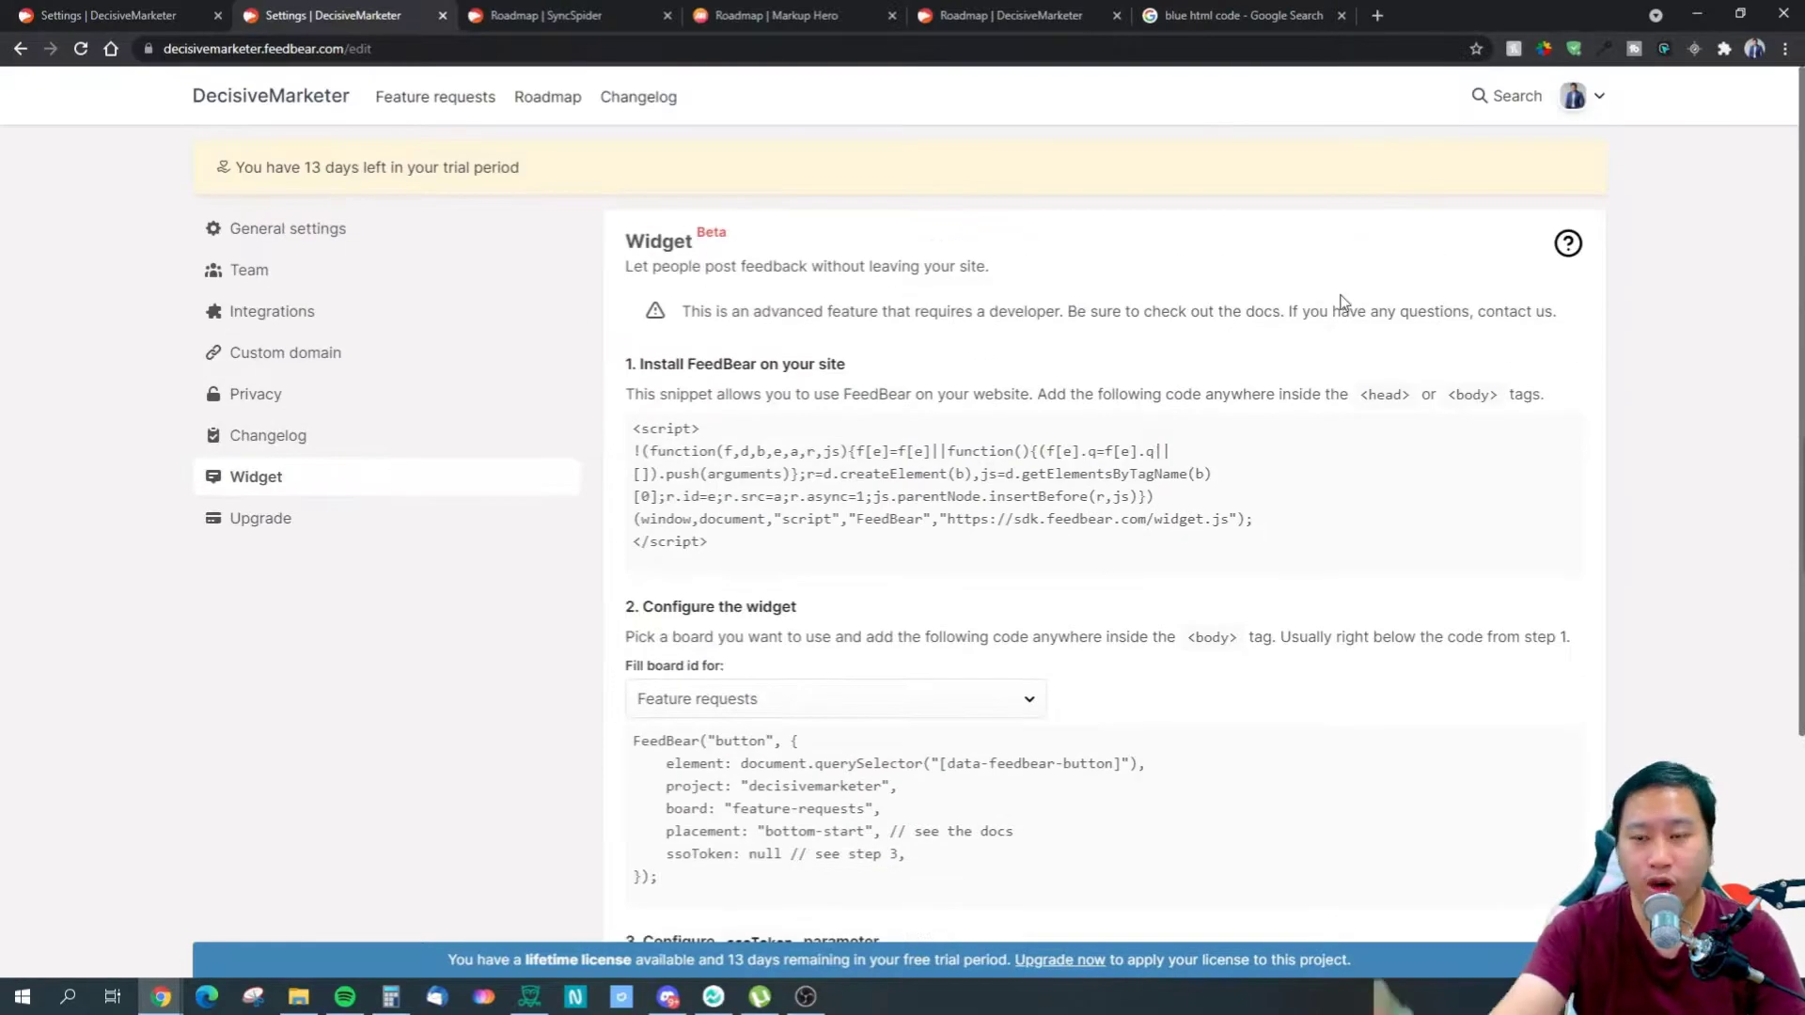
{"action": "scroll", "coordinate": [1153, 573], "scroll_direction": "down", "scroll_amount": 3}
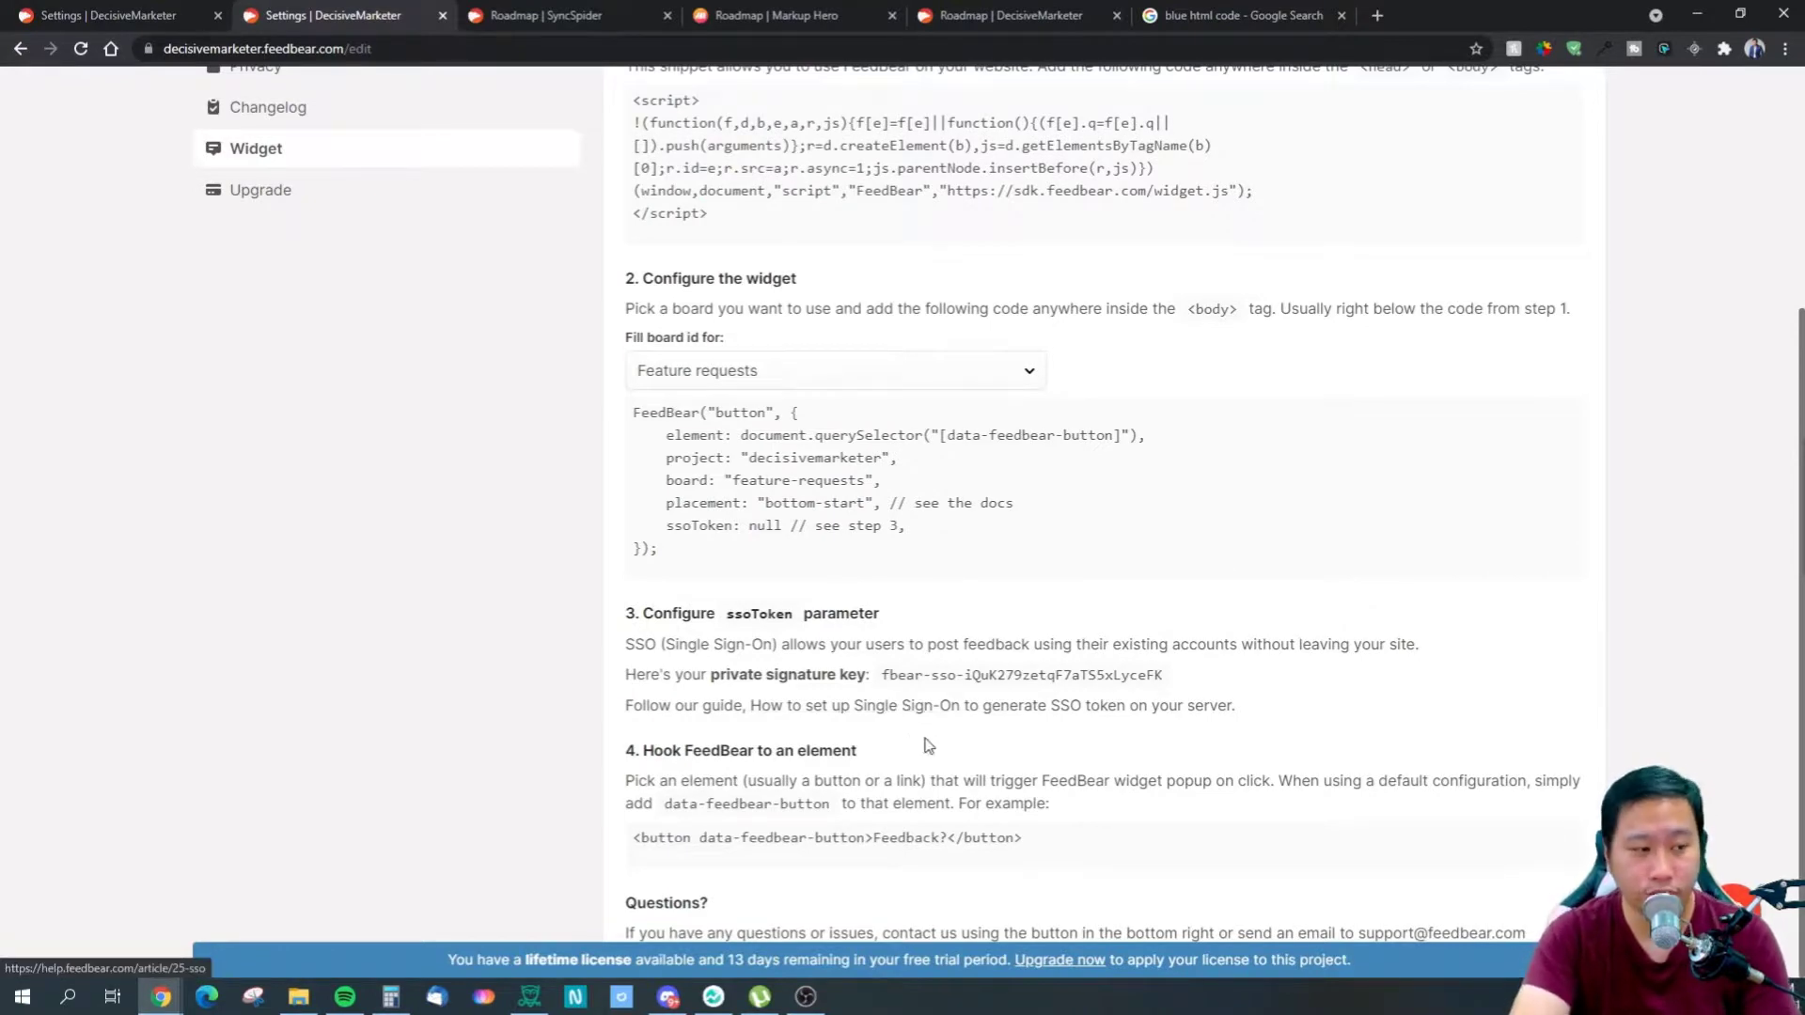
{"action": "left_click", "coordinate": [807, 369]}
{"action": "left_click", "coordinate": [805, 370]}
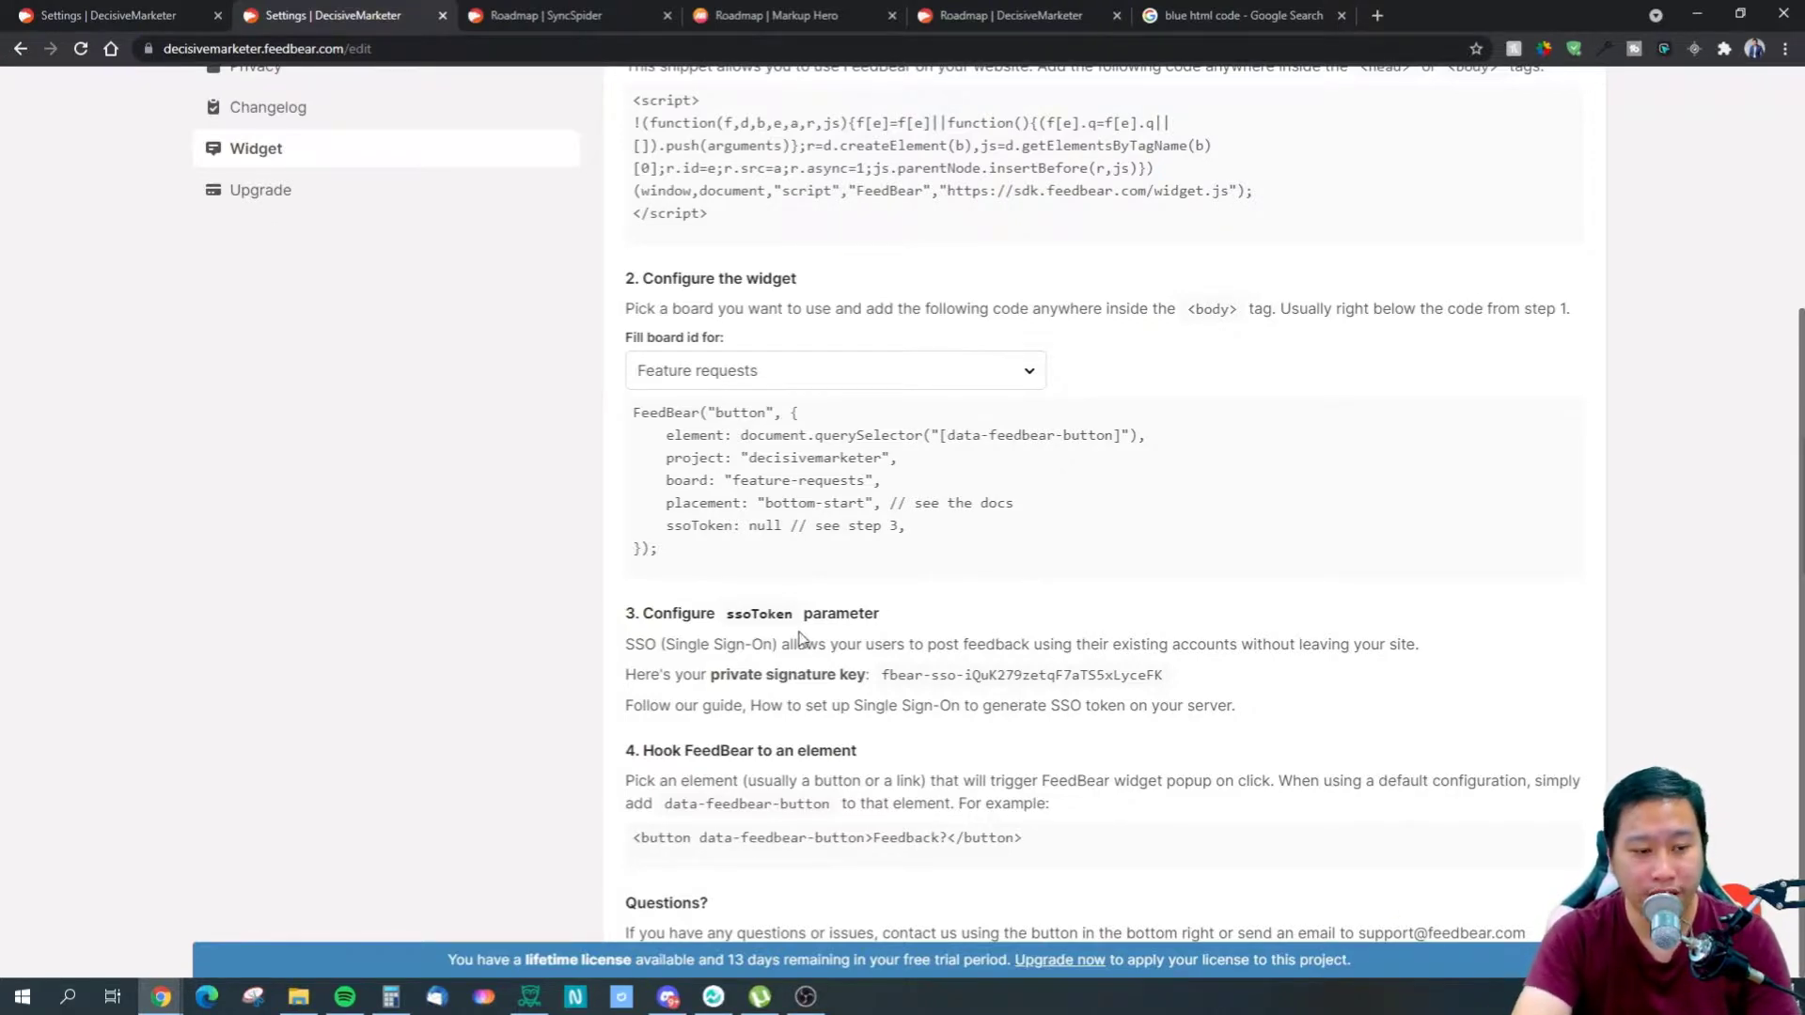
{"action": "scroll", "coordinate": [584, 664], "scroll_direction": "up", "scroll_amount": 5}
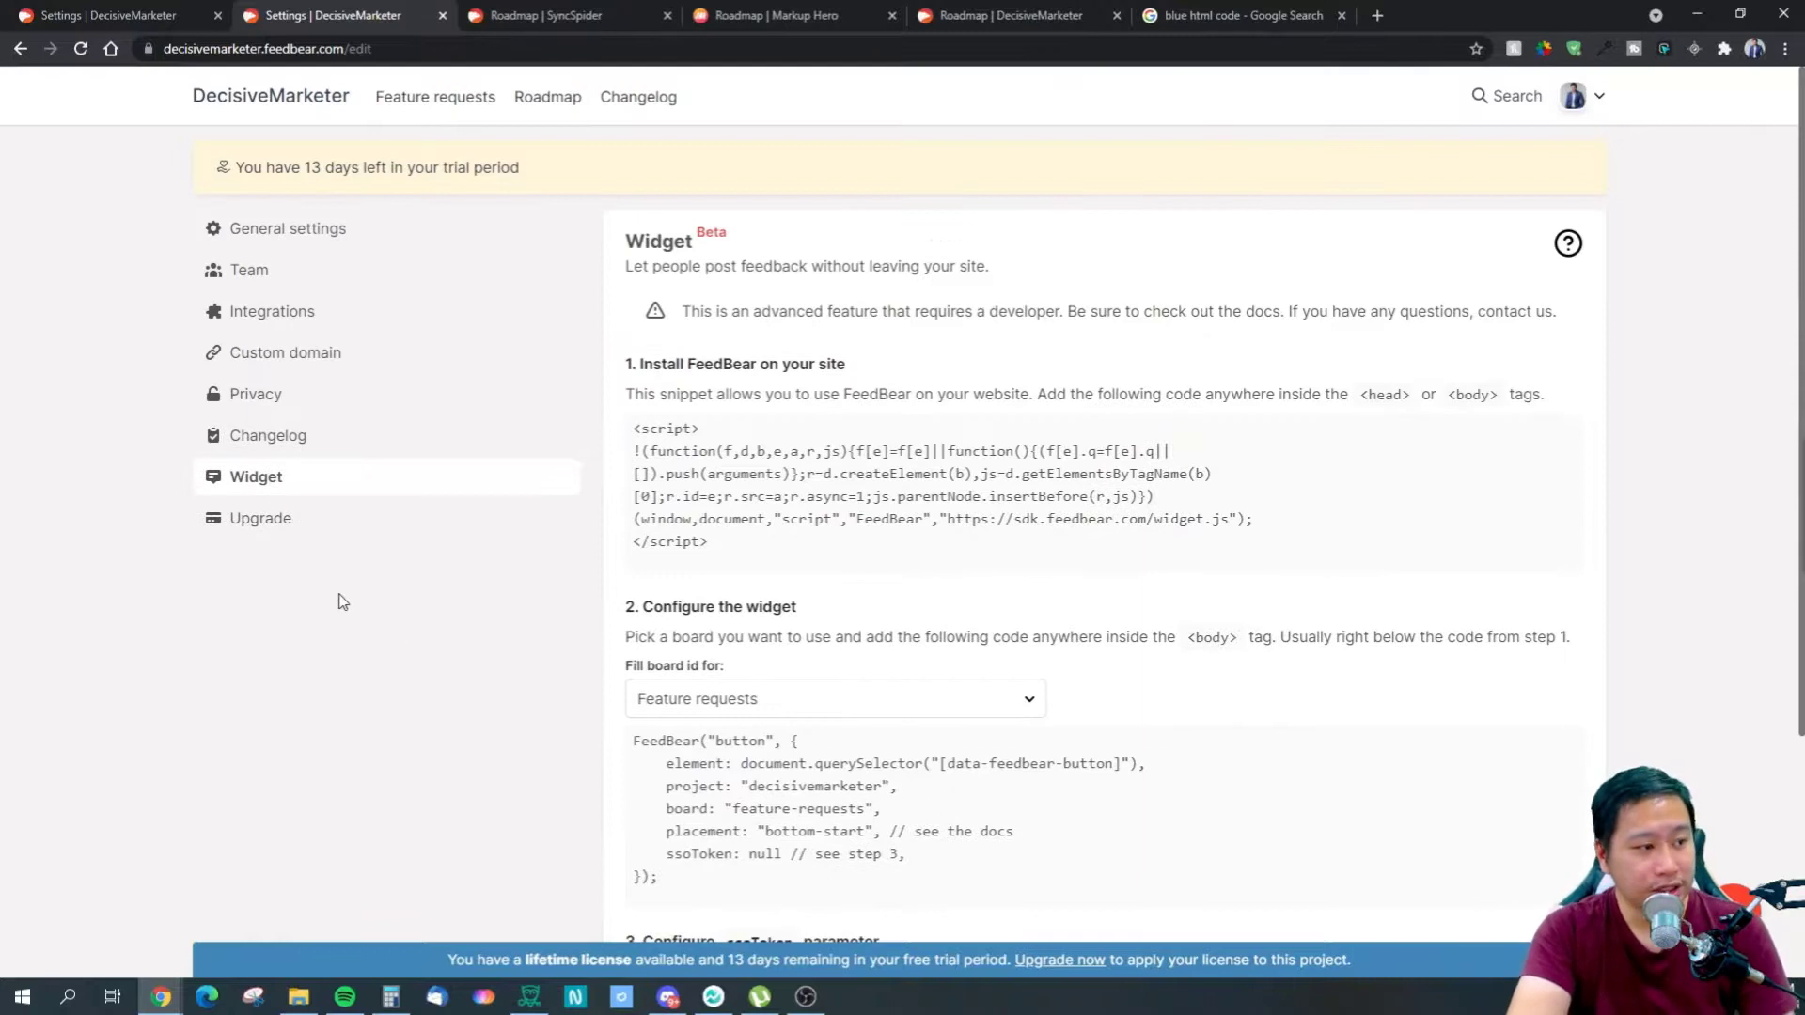
{"action": "left_click", "coordinate": [317, 105]}
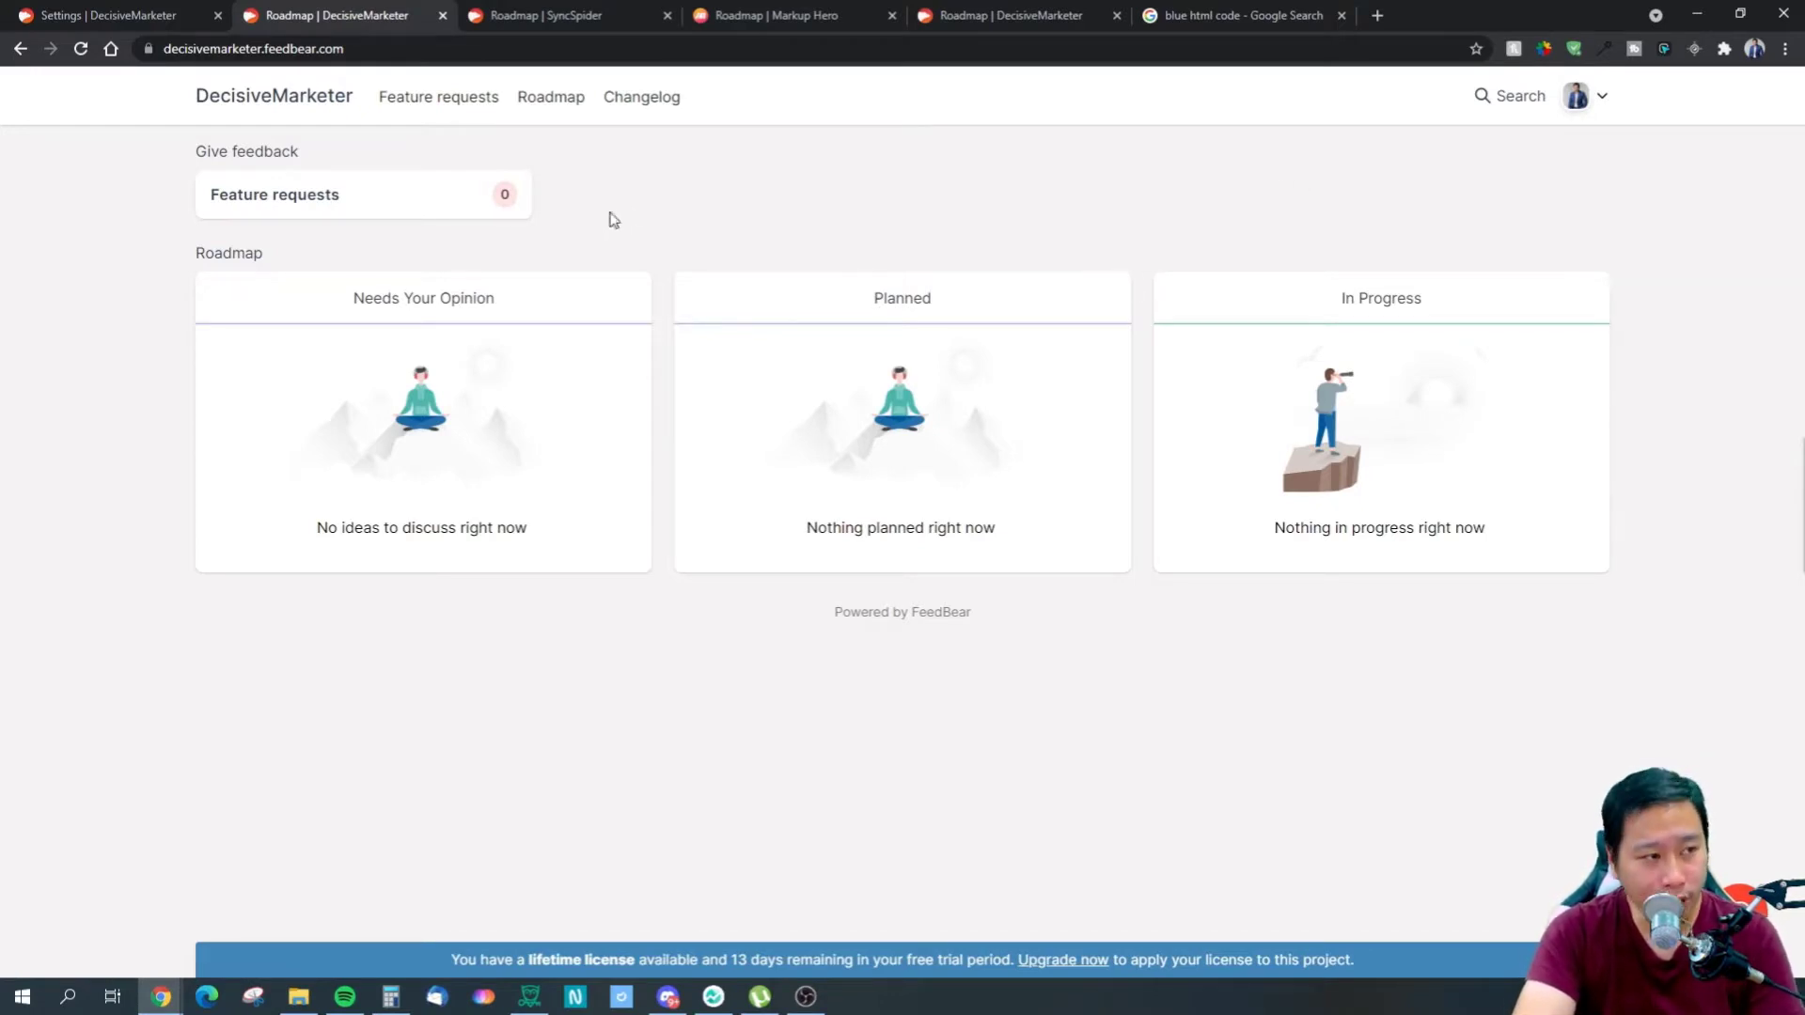
{"action": "left_click", "coordinate": [1598, 98]}
{"action": "left_click", "coordinate": [819, 204]}
{"action": "left_click", "coordinate": [1598, 102]}
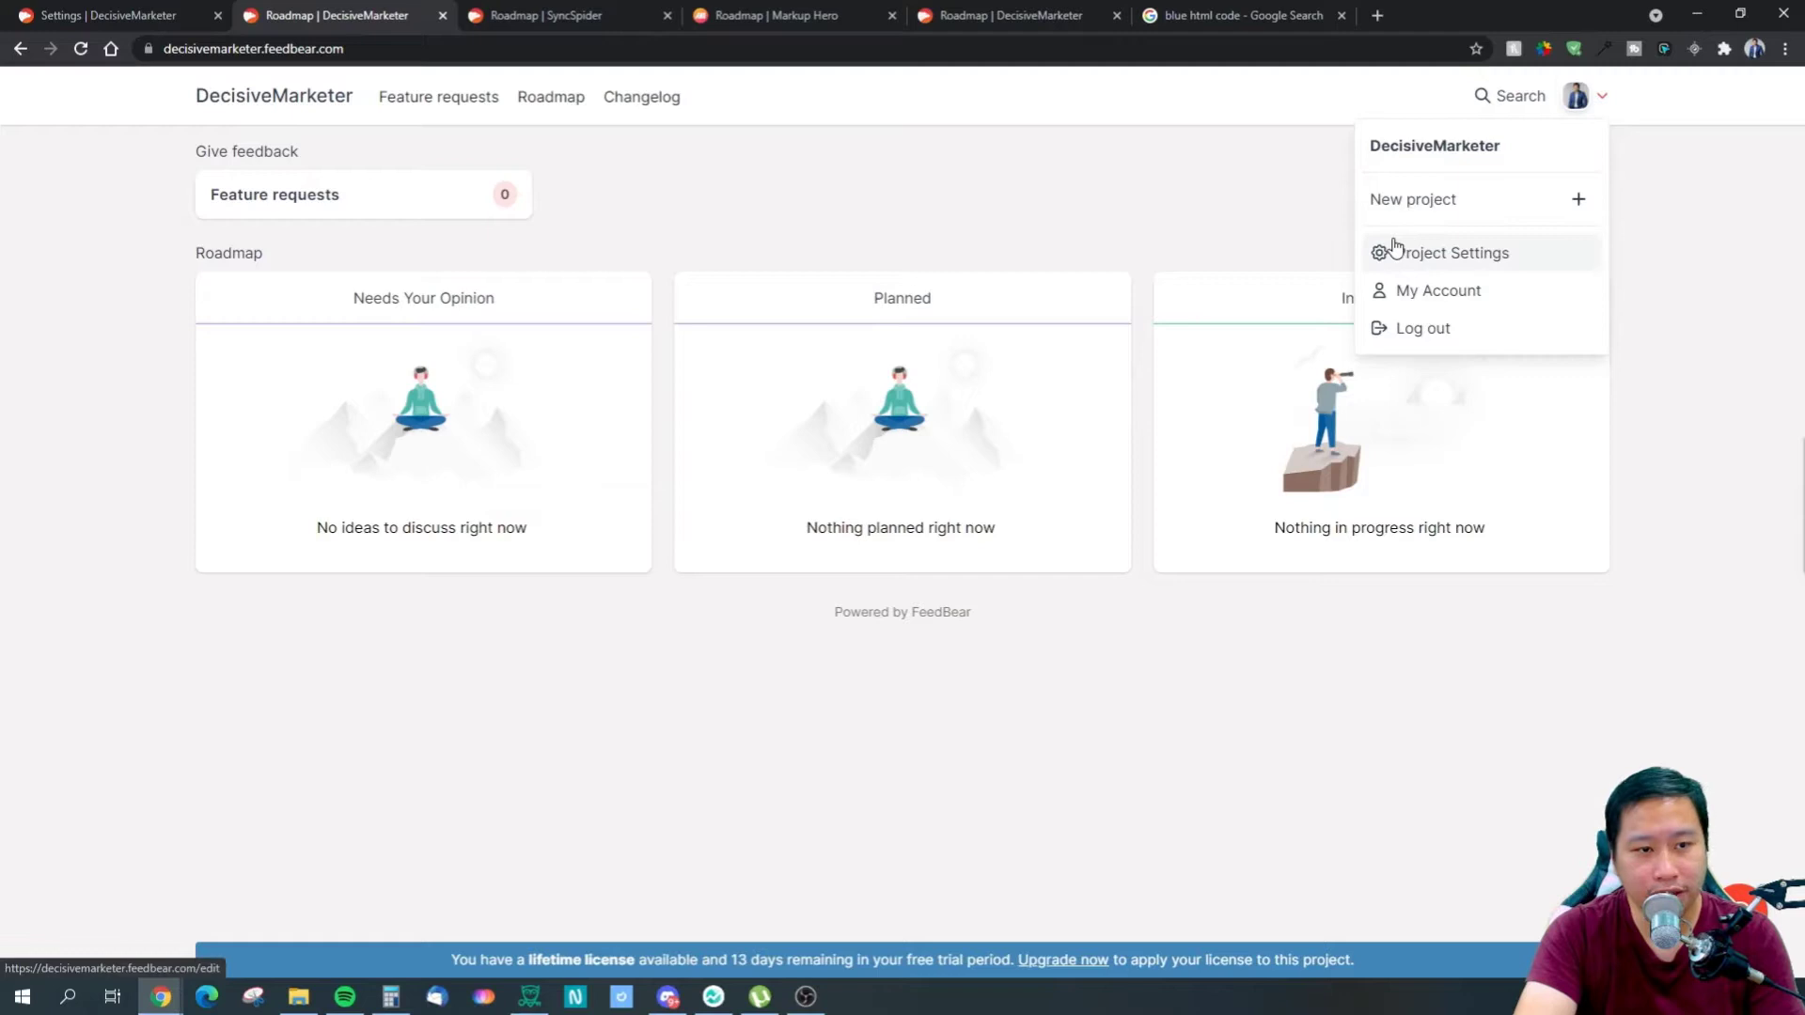